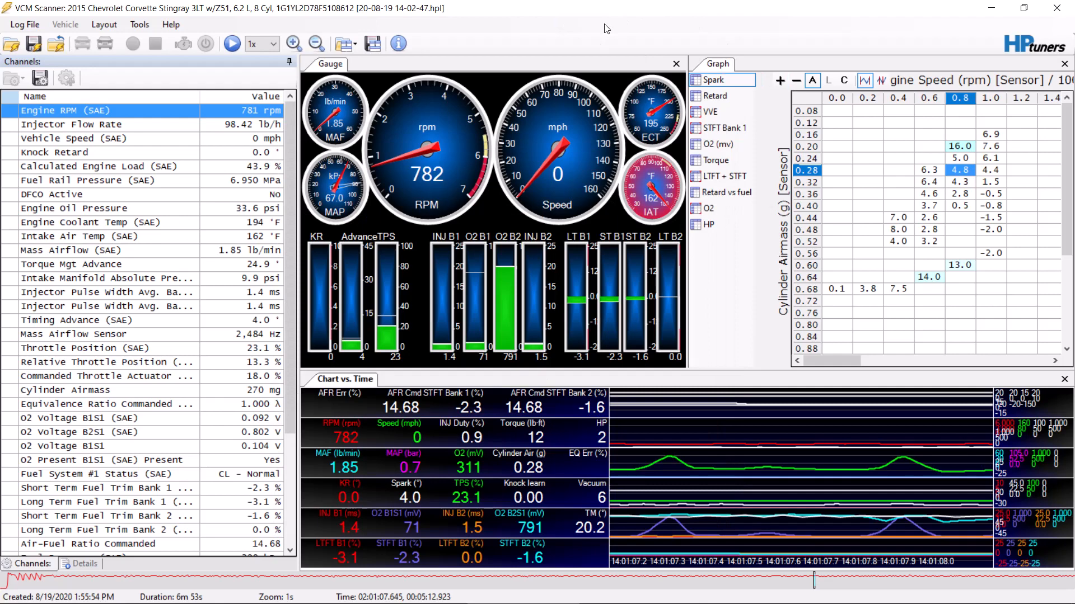
# Display the Torque graph and look through the full list of logged channels
pyautogui.click(716, 162)
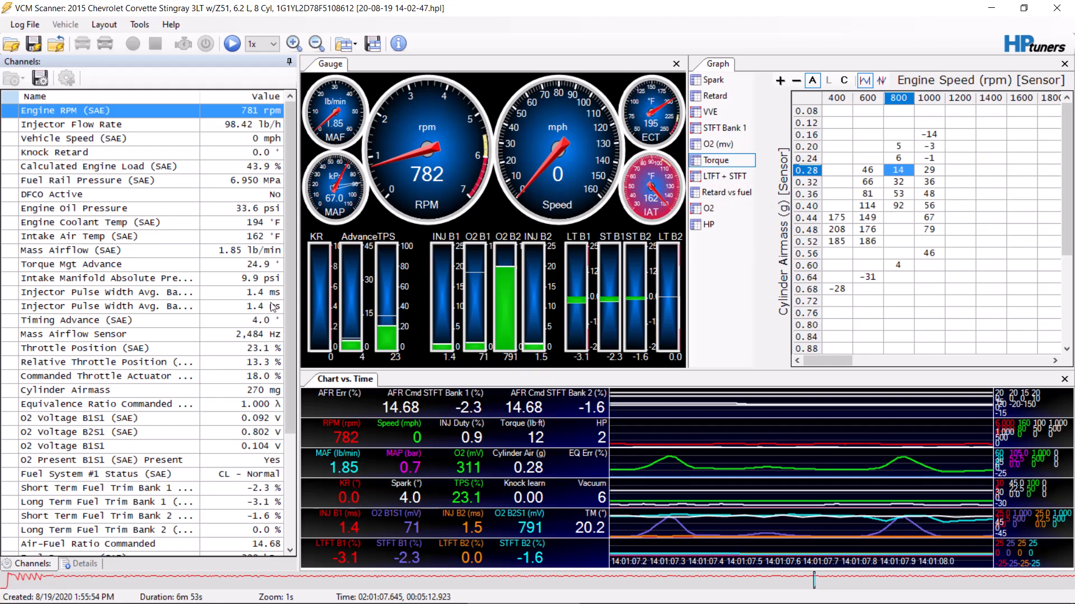
pyautogui.moveTo(290, 248); pyautogui.dragTo(281, 374)
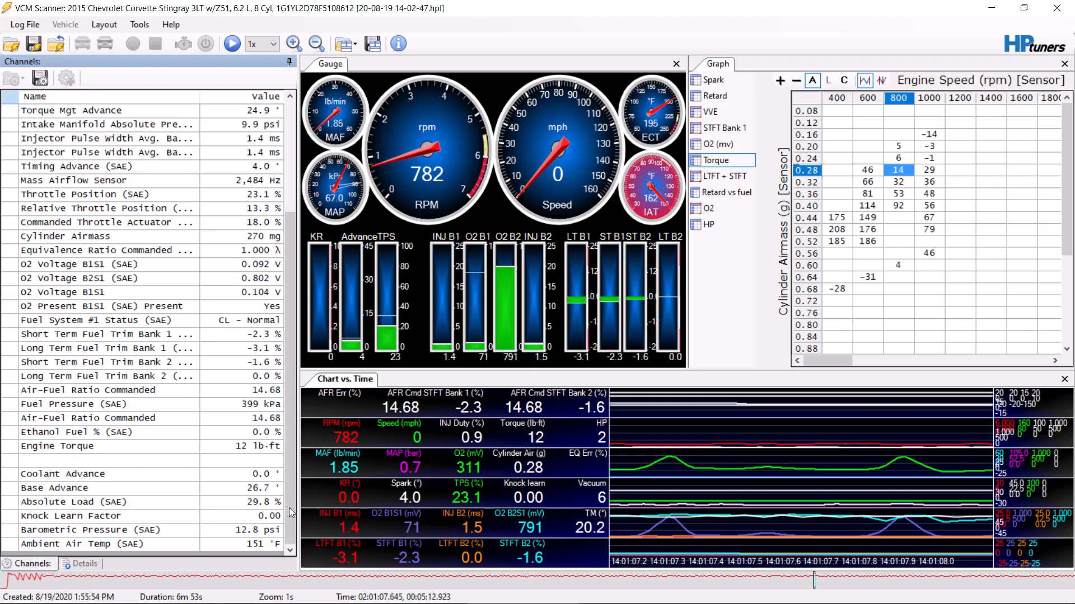
pyautogui.moveTo(293, 437); pyautogui.dragTo(299, 319)
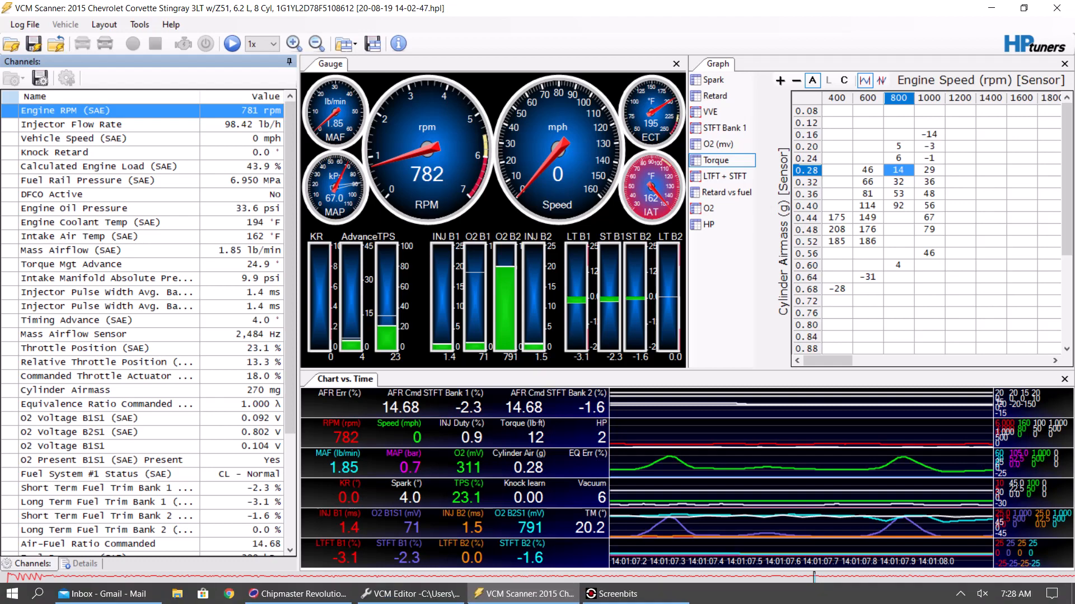
# Switch to VCM Editor and view the compare file's values in the Idle Speed Control Reserve table
pyautogui.click(421, 594)
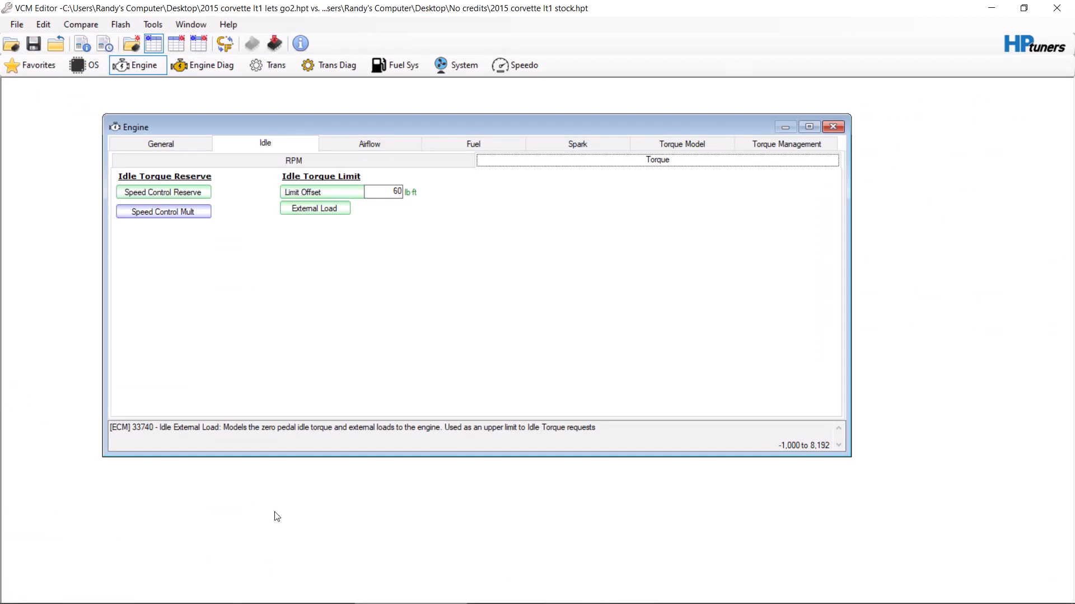
pyautogui.click(183, 193)
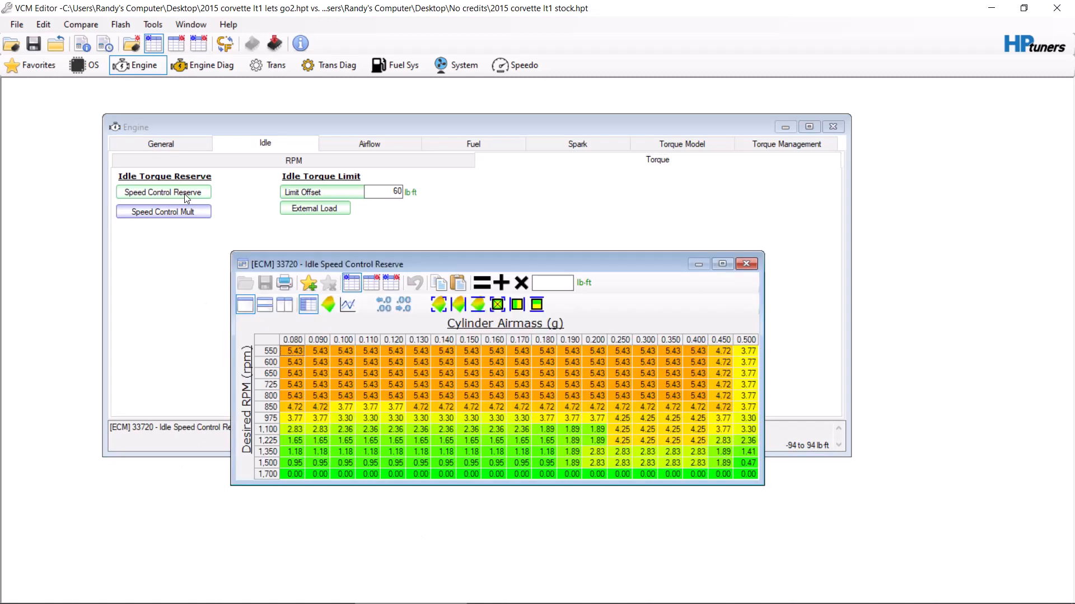
pyautogui.click(371, 283)
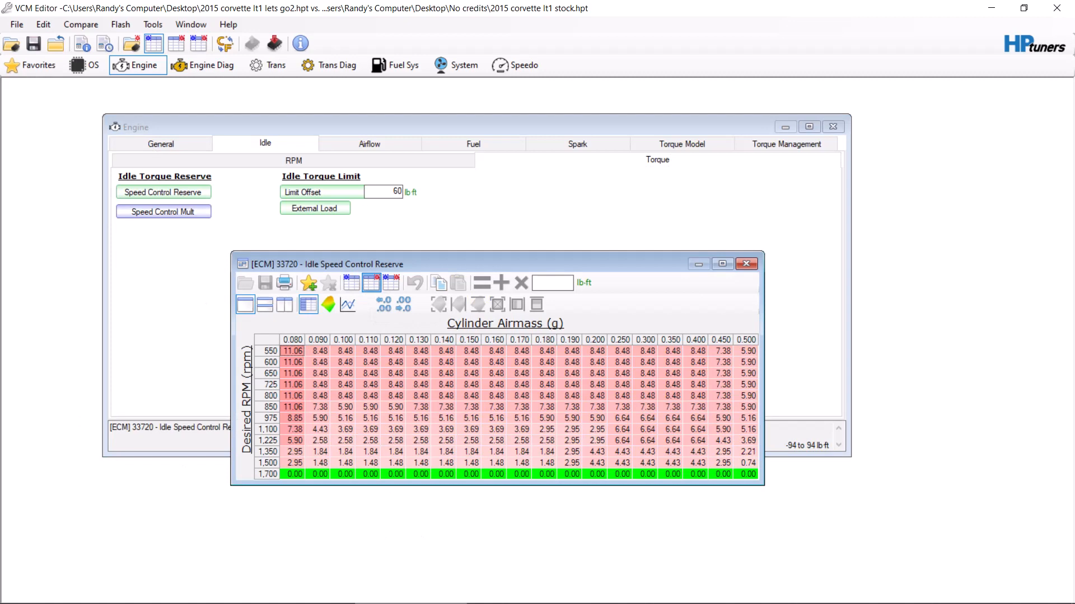
# Try to copy the 0.090 g airmass column over the 0.080 g column in the compare file's Speed Control Reserve table
pyautogui.click(320, 340)
pyautogui.rightClick(328, 357)
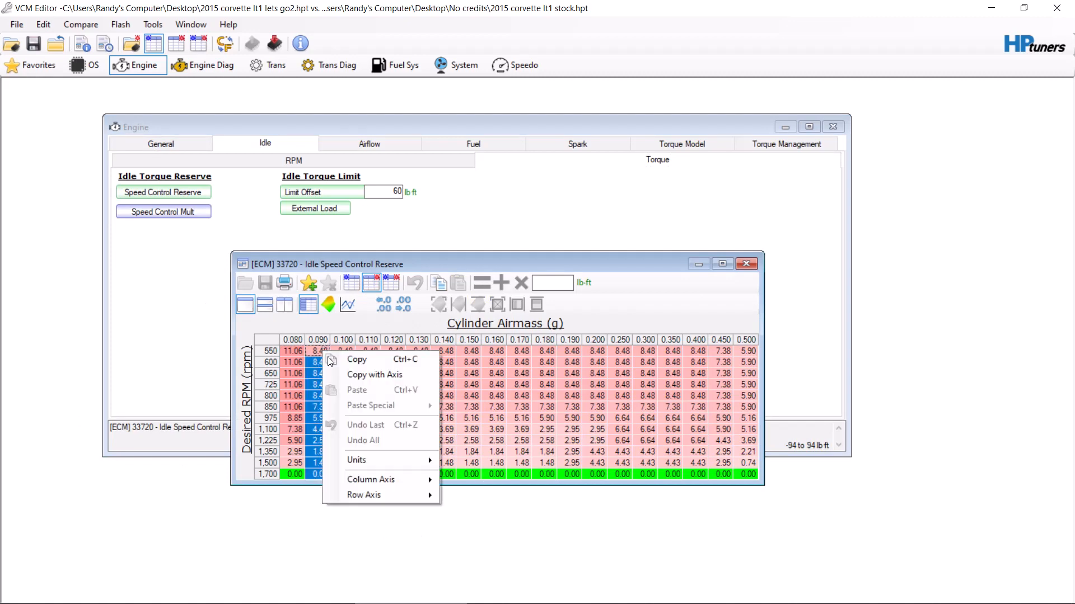
pyautogui.click(346, 364)
pyautogui.click(291, 353)
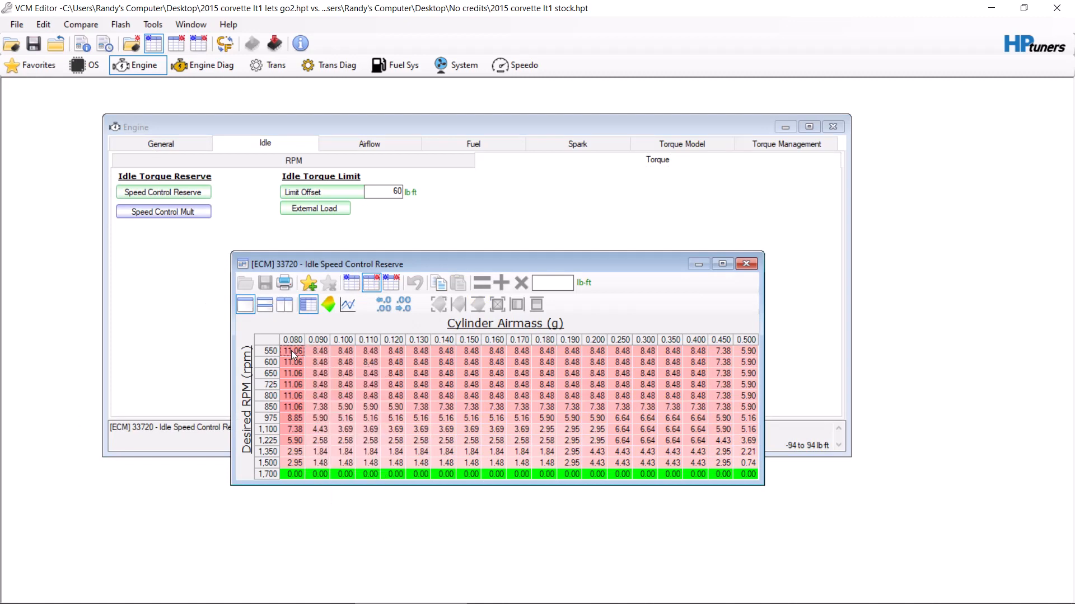
pyautogui.rightClick(292, 354)
pyautogui.click(327, 348)
pyautogui.click(319, 340)
pyautogui.rightClick(319, 341)
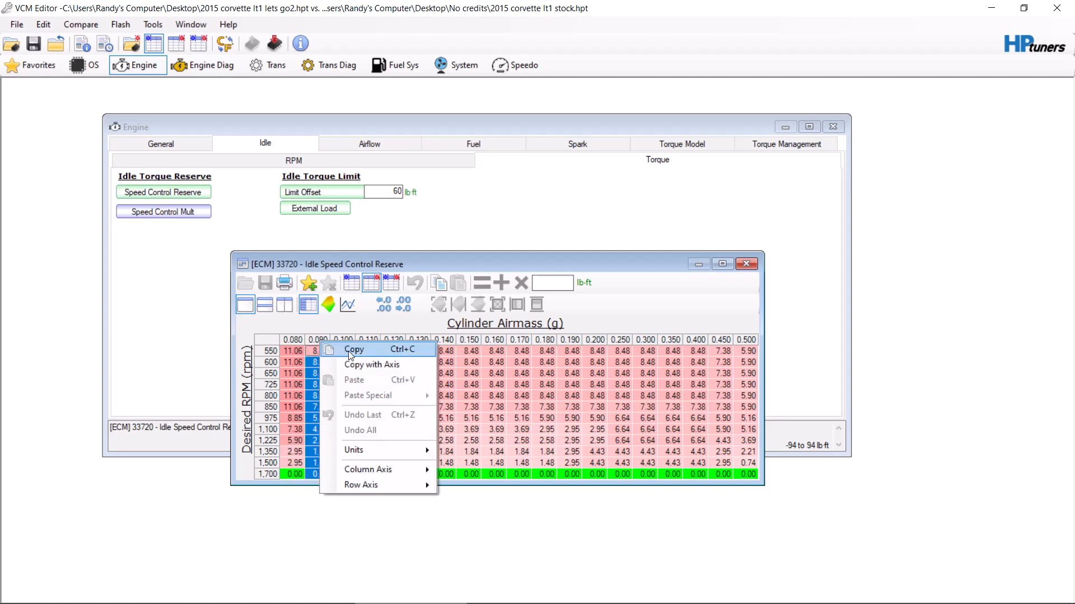
pyautogui.click(349, 352)
pyautogui.click(287, 352)
pyautogui.rightClick(288, 352)
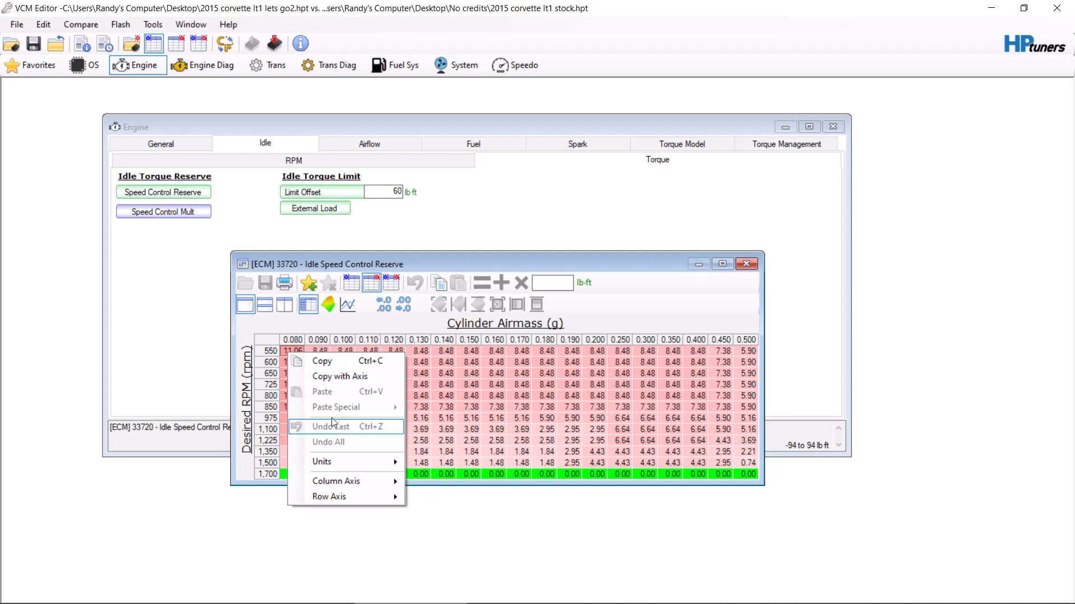
pyautogui.click(327, 339)
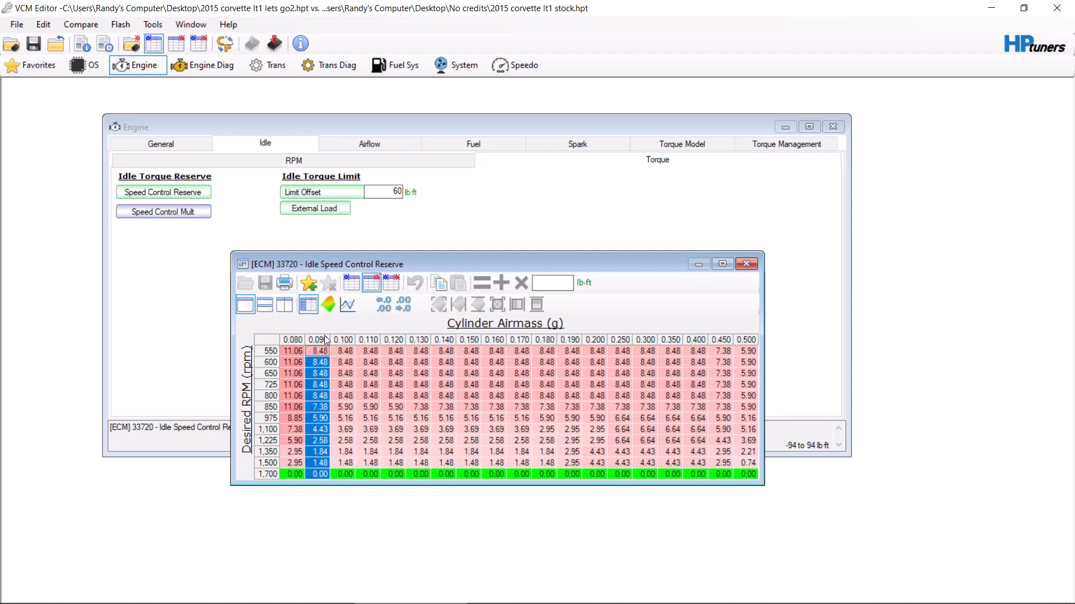
# Review the current file's whole Idle Speed Control Reserve table and close it
pyautogui.click(350, 285)
pyautogui.click(291, 373)
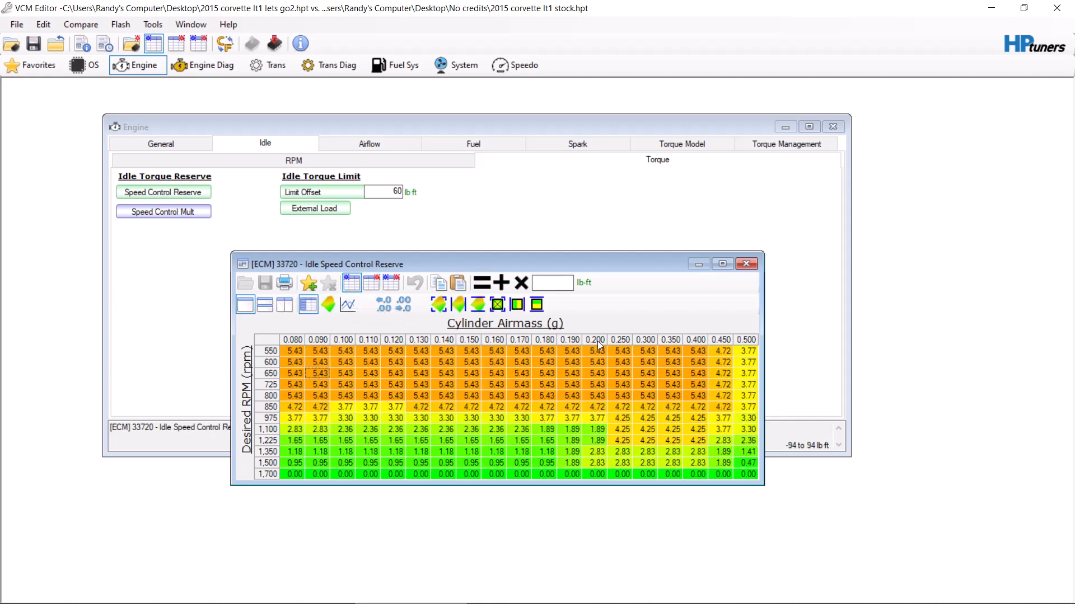
pyautogui.click(273, 343)
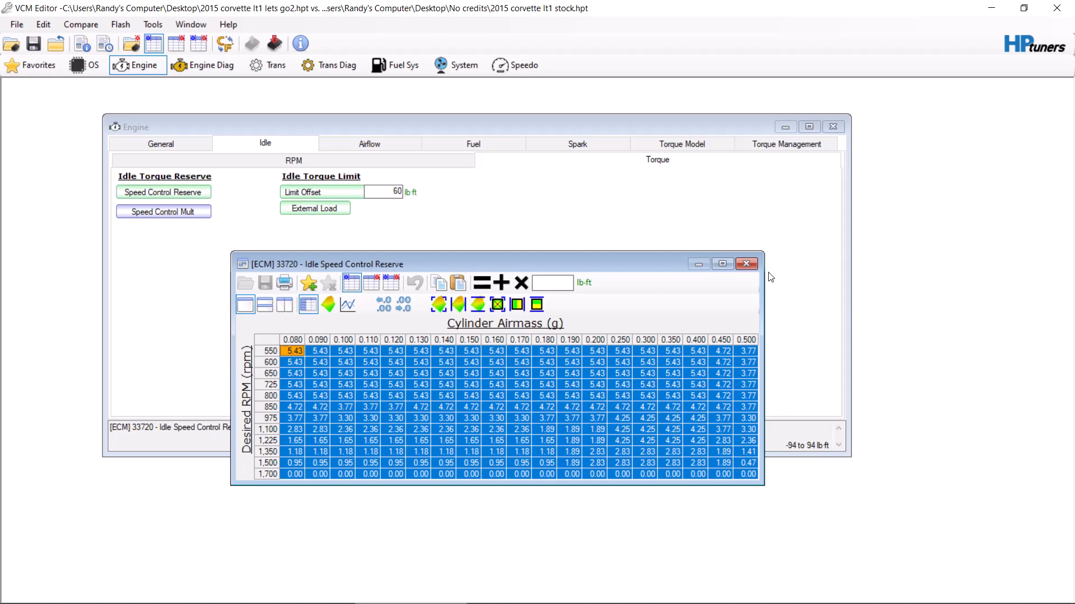
pyautogui.click(747, 265)
# Open the Idle External Load table and examine the compare file's values from 700 to 1,400 rpm
pyautogui.click(317, 213)
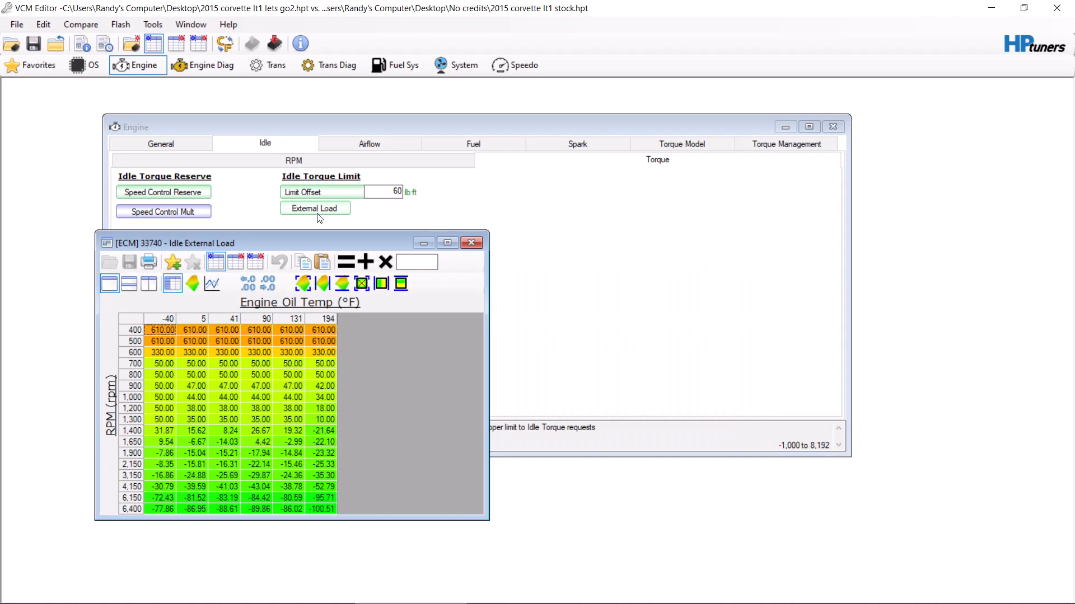
pyautogui.moveTo(327, 241); pyautogui.dragTo(739, 114)
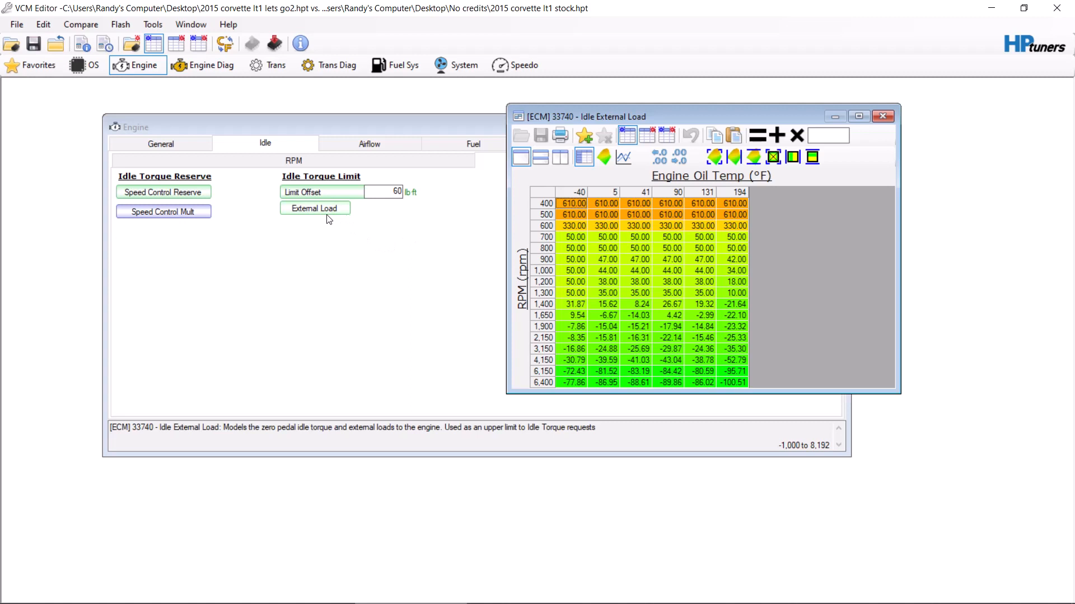
pyautogui.click(647, 135)
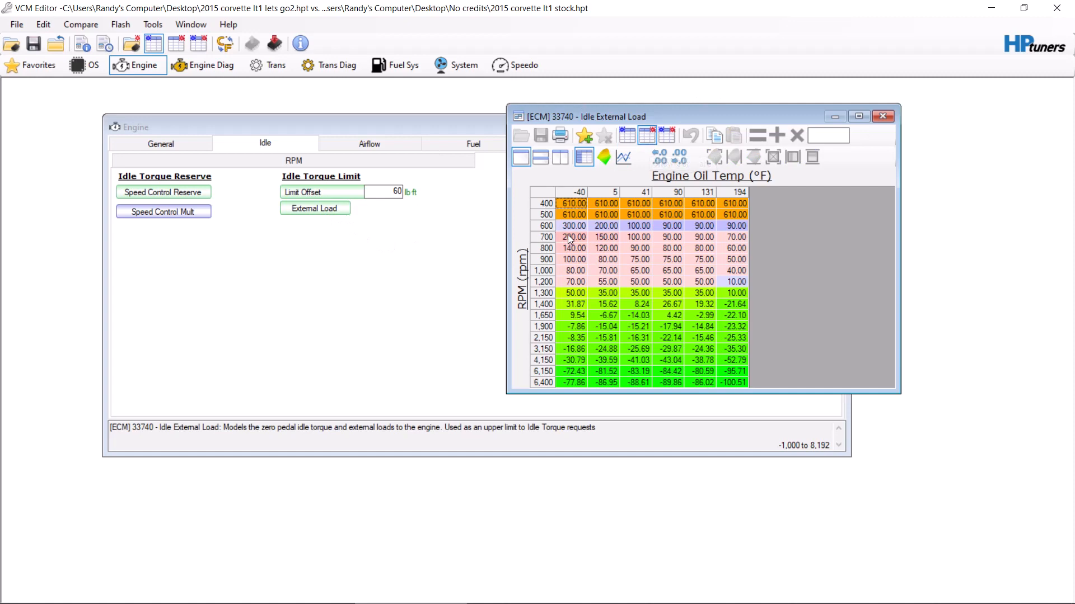
pyautogui.moveTo(570, 238); pyautogui.dragTo(734, 237)
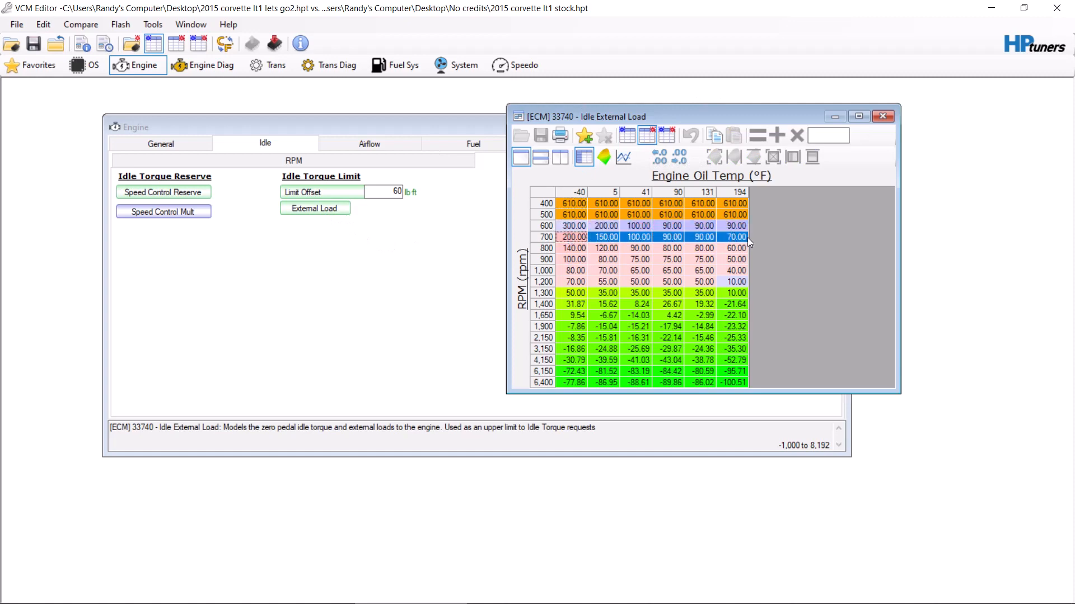
pyautogui.moveTo(739, 235); pyautogui.dragTo(570, 304)
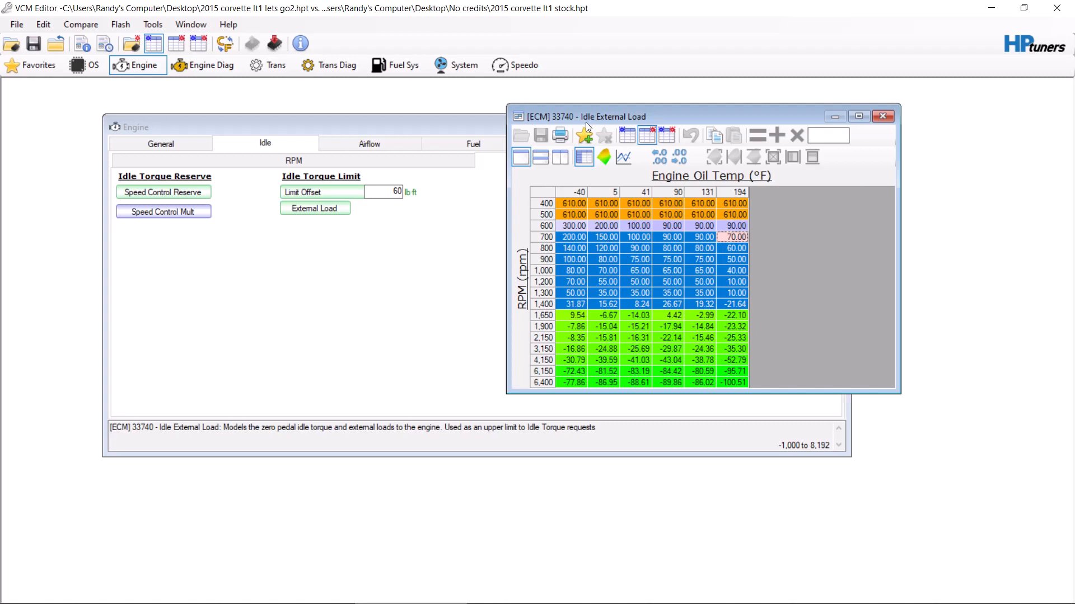
# Return to the current file's Idle External Load values and examine the rows from 500 to 700 rpm
pyautogui.click(626, 135)
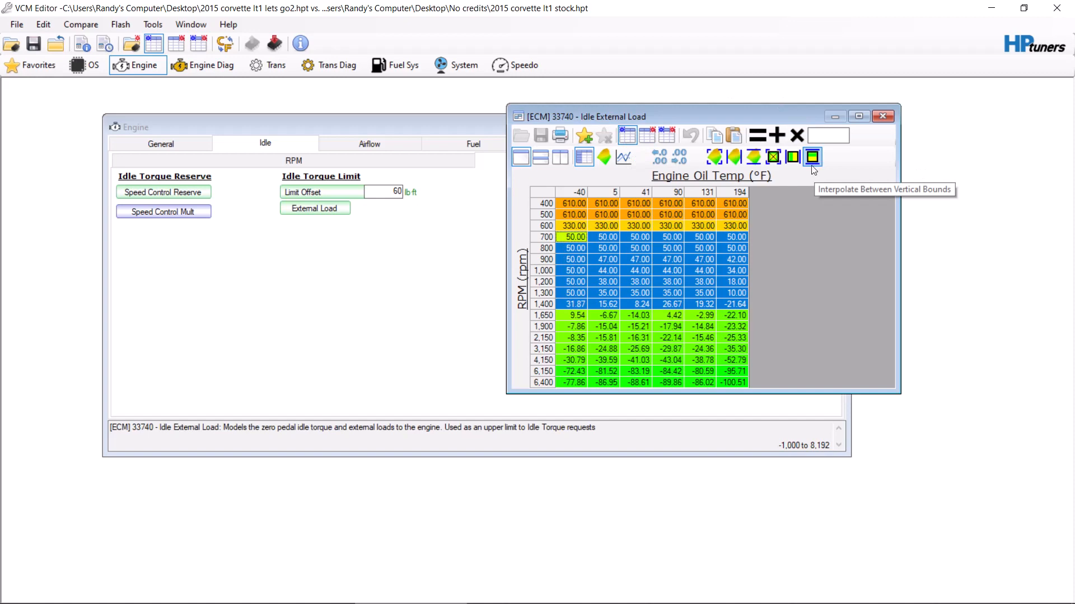
pyautogui.moveTo(569, 237); pyautogui.dragTo(729, 213)
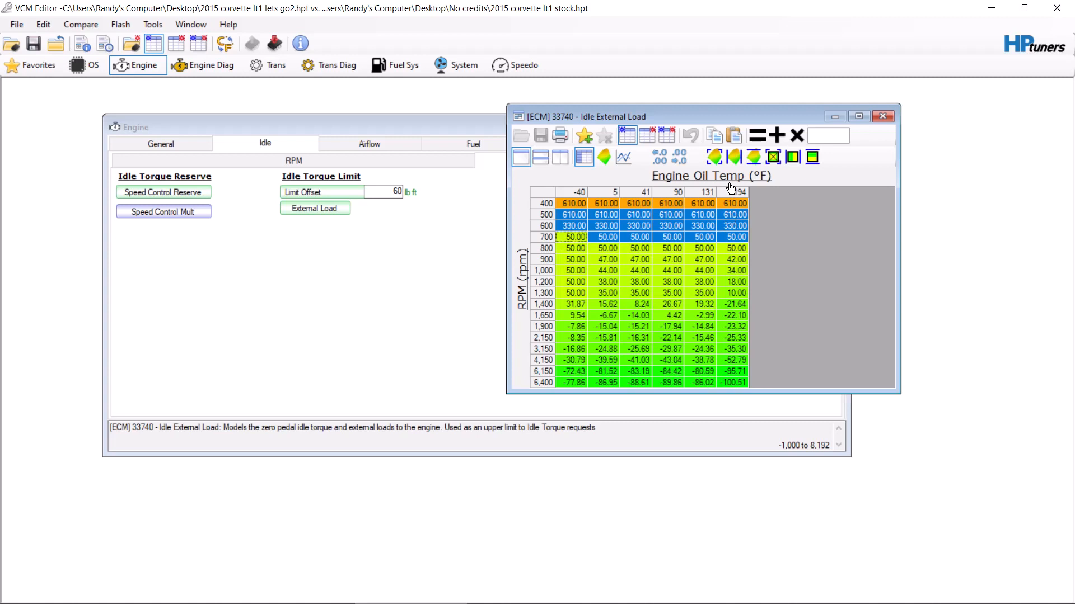
pyautogui.click(698, 281)
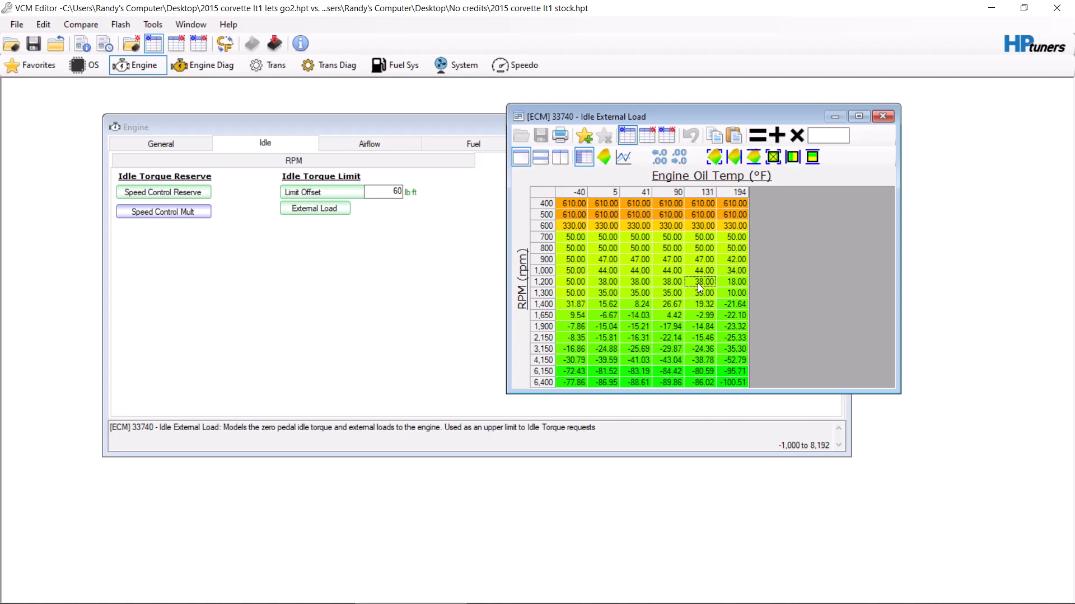
# Close the Idle External Load table and check the compare file's idle torque Limit Offset against the current file
pyautogui.click(883, 116)
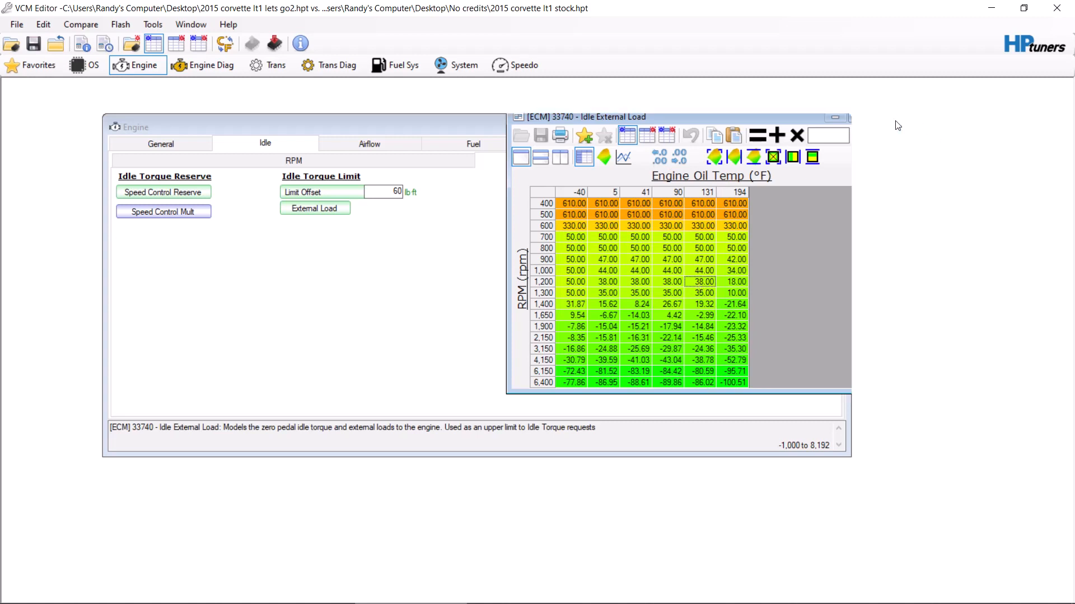
pyautogui.click(178, 45)
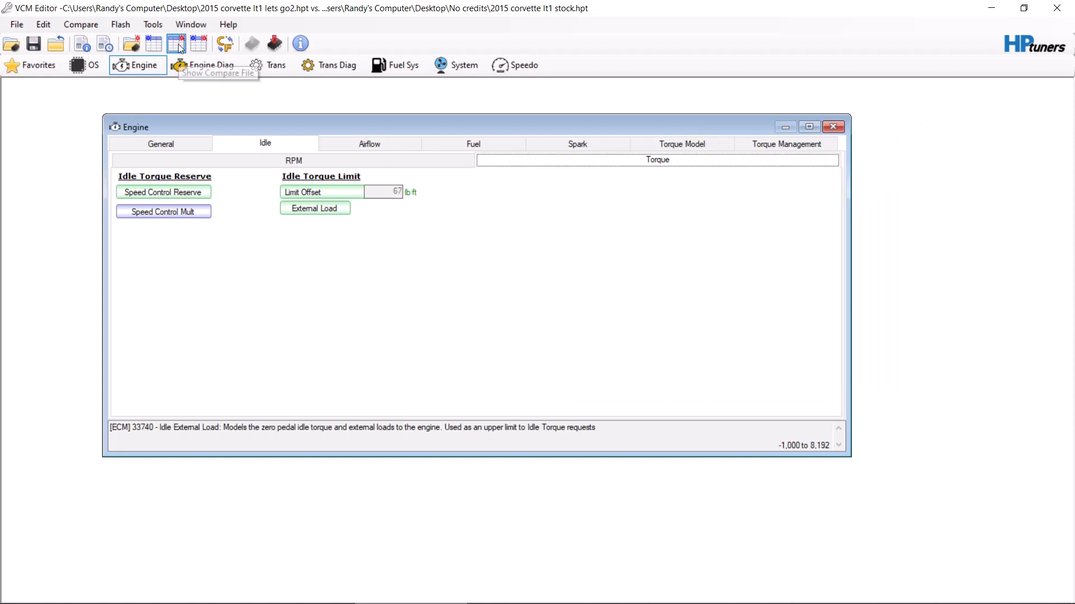
pyautogui.click(157, 46)
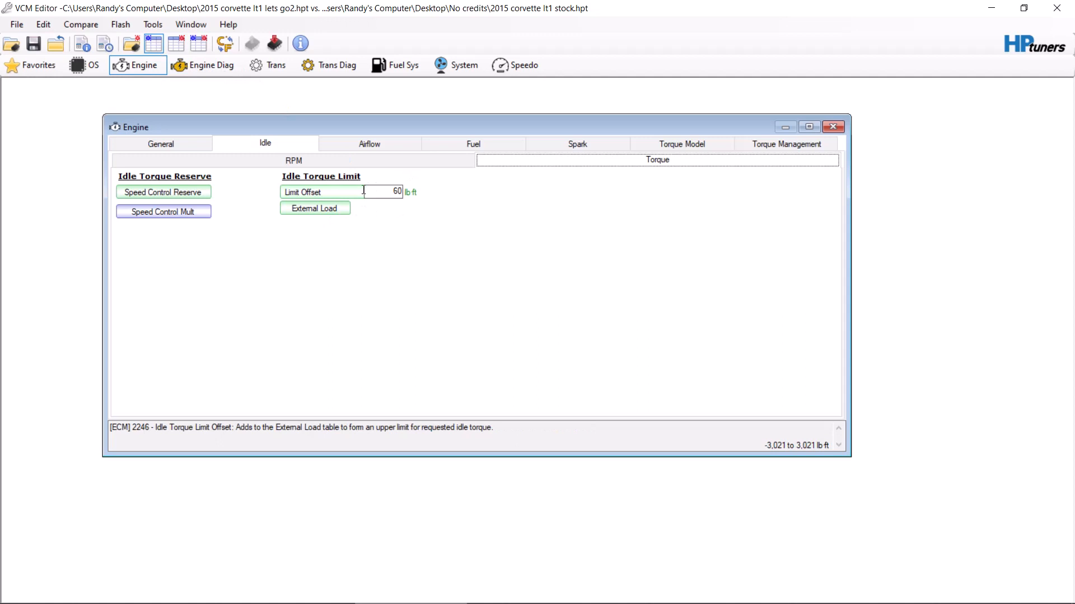
# Switch to VCM Scanner and examine the logged idle data from the beginning of the recording to about 30 seconds in
pyautogui.click(524, 594)
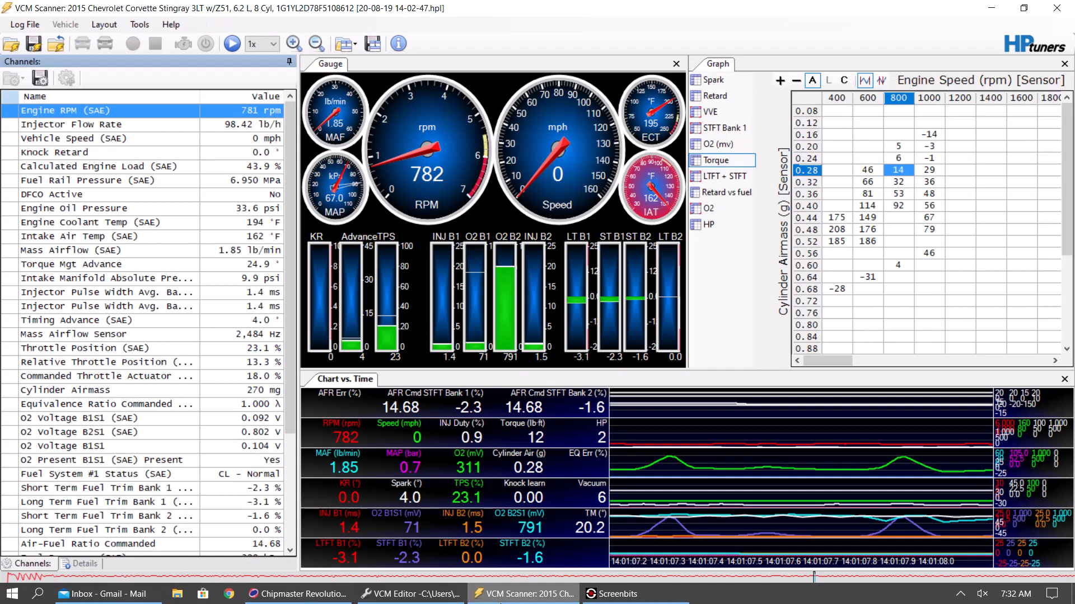
pyautogui.click(18, 578)
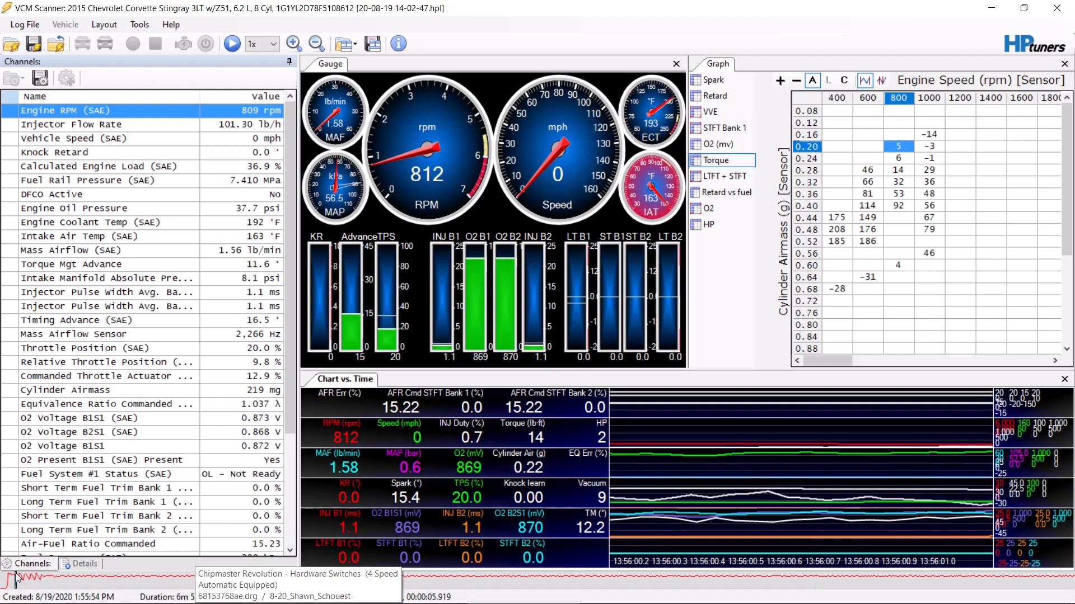
pyautogui.click(19, 578)
pyautogui.moveTo(18, 578); pyautogui.dragTo(51, 578)
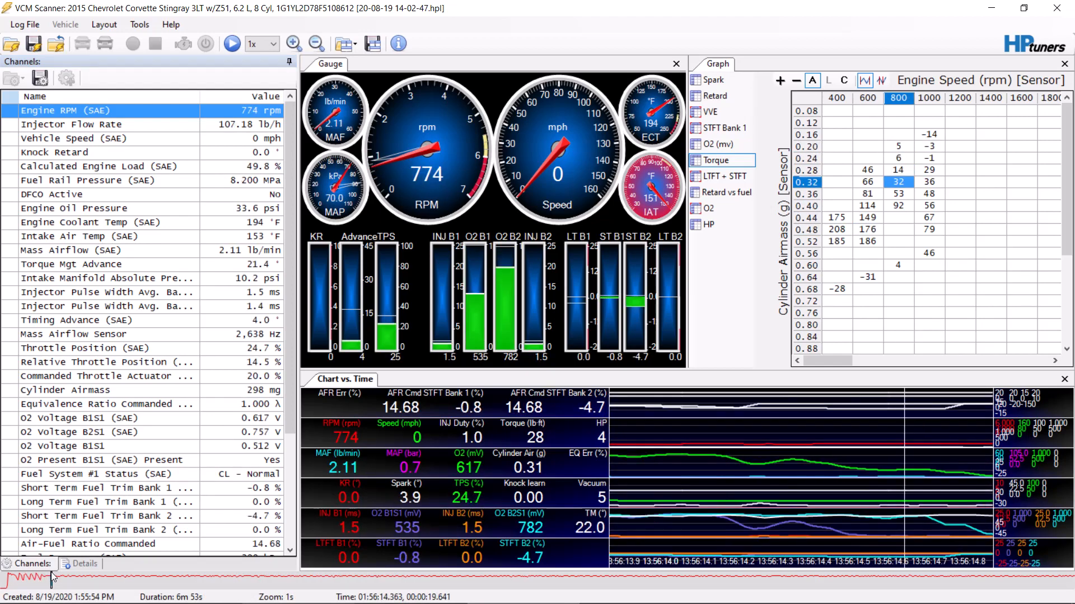
pyautogui.moveTo(52, 578); pyautogui.dragTo(84, 582)
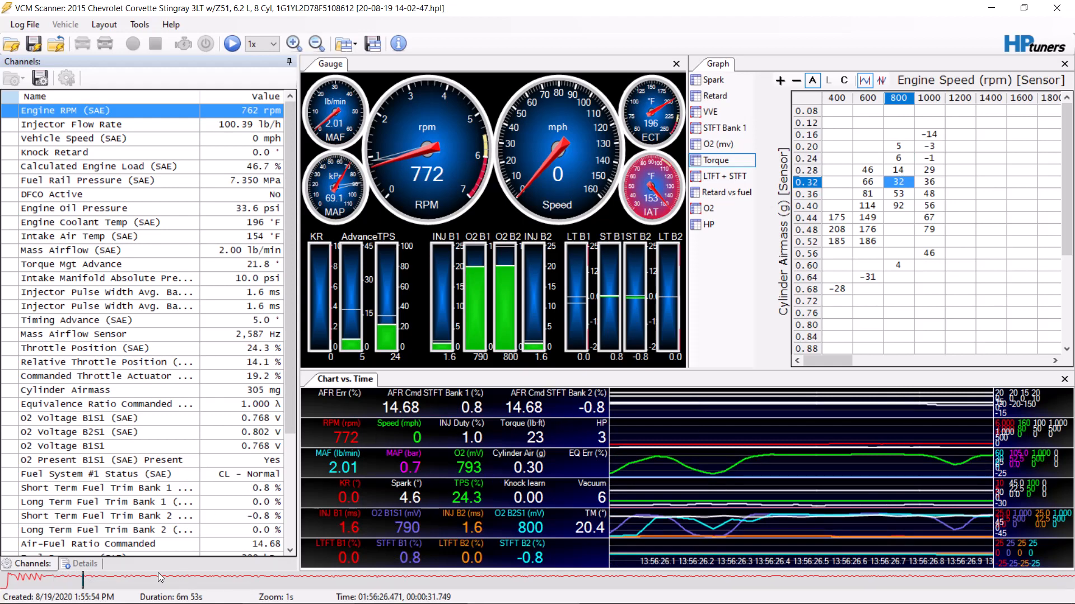
pyautogui.click(67, 580)
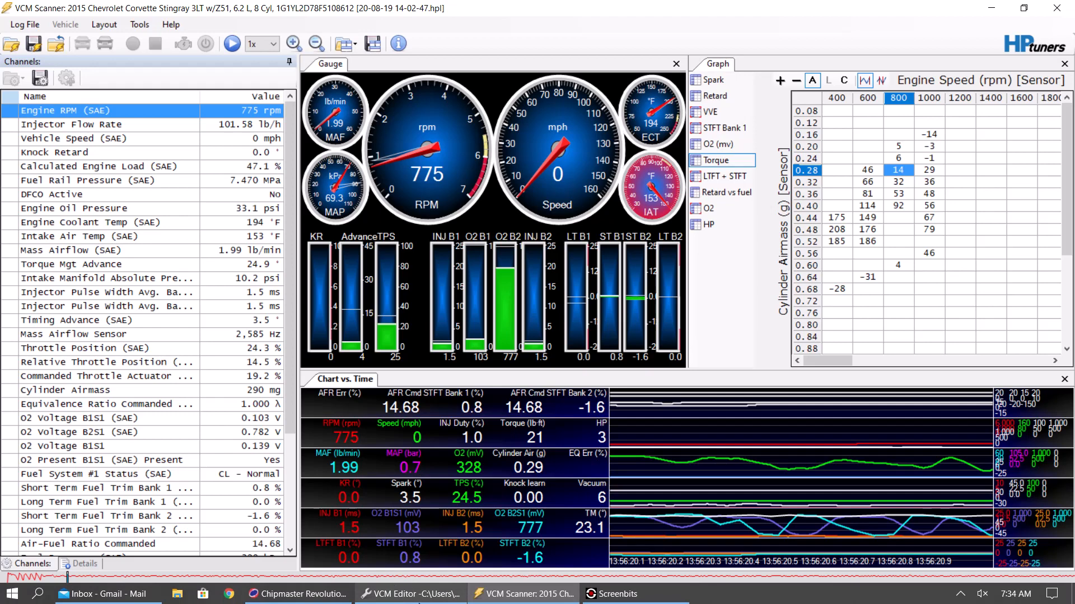
# Open the Virtual Torque tables in VCM Editor and set the airmass axis increment to 50 mg
pyautogui.click(415, 594)
pyautogui.click(43, 25)
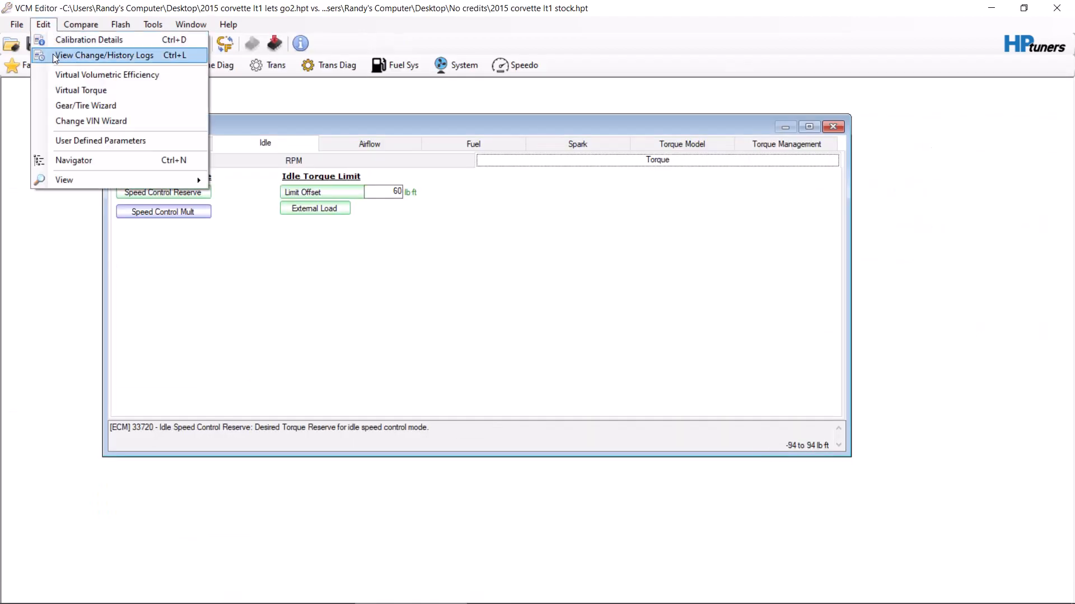
pyautogui.click(69, 89)
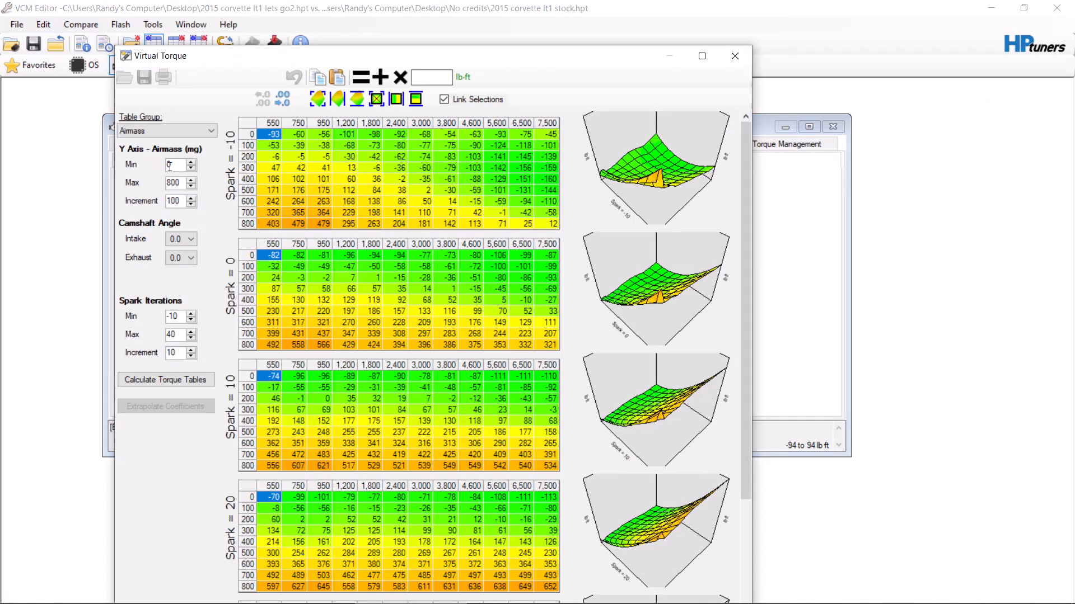
pyautogui.moveTo(183, 202); pyautogui.dragTo(88, 201)
pyautogui.write('50')
pyautogui.press('Return')
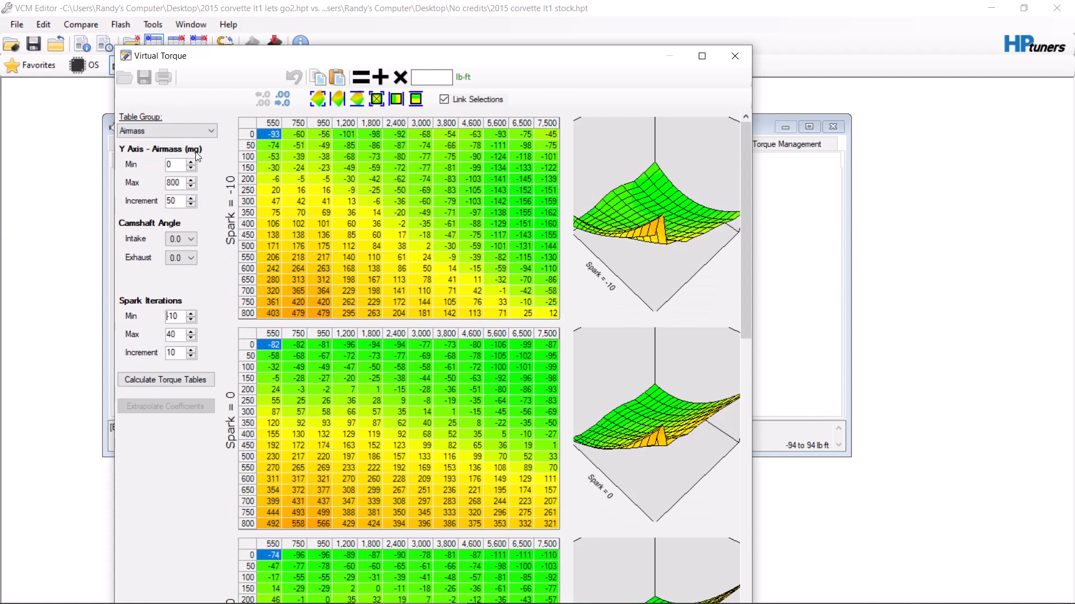
# Check the logged idle readings in VCM Scanner against the Virtual Torque tables in VCM Editor
pyautogui.moveTo(577, 602)
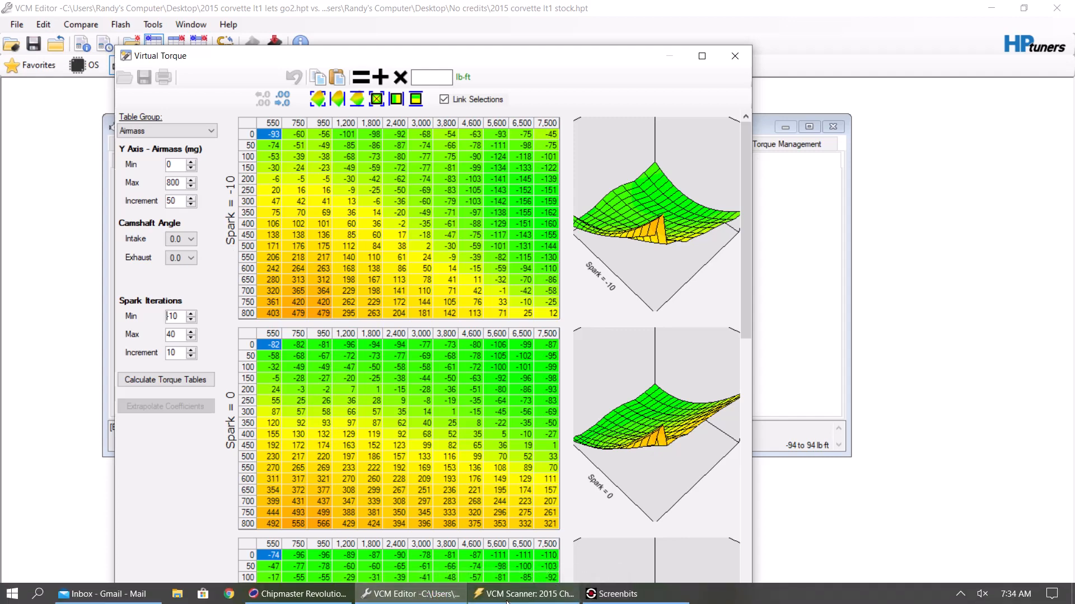
pyautogui.click(507, 598)
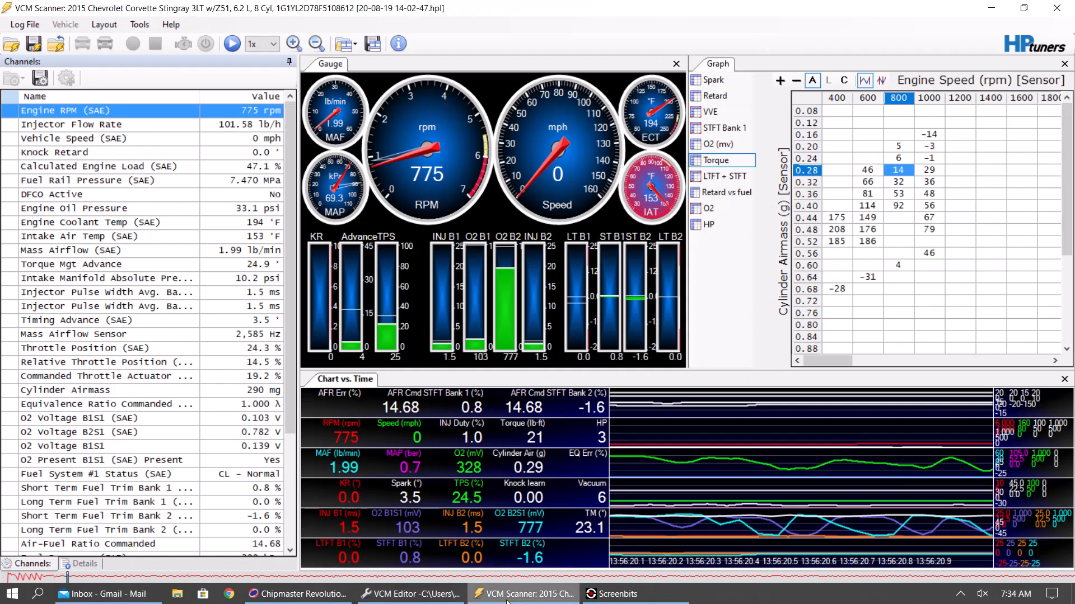
pyautogui.click(434, 594)
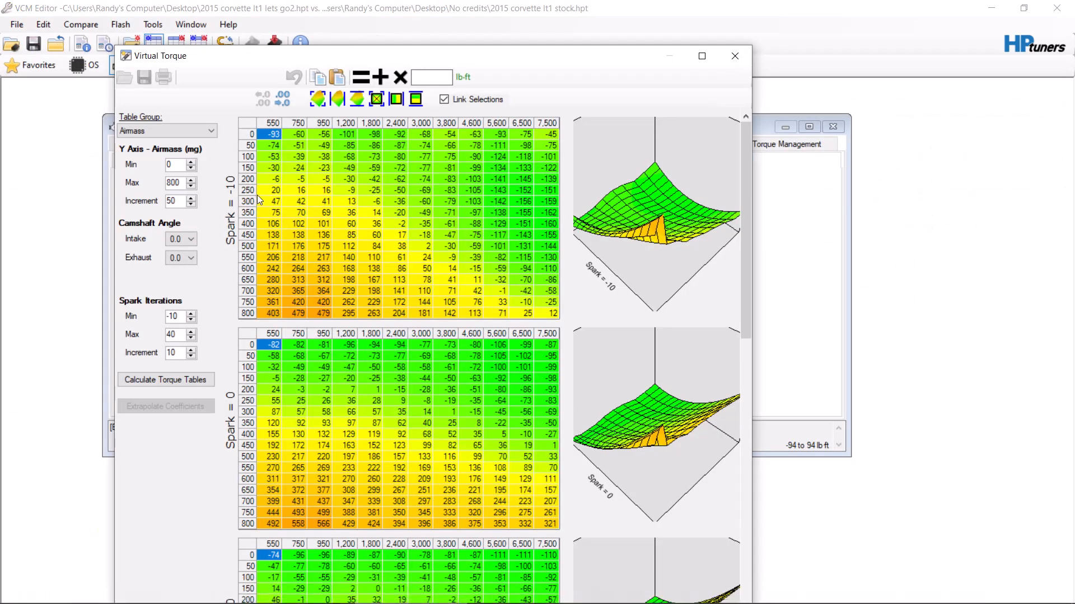
# Set the spark iteration increment to 5 and recalculate the virtual torque tables
pyautogui.click(301, 203)
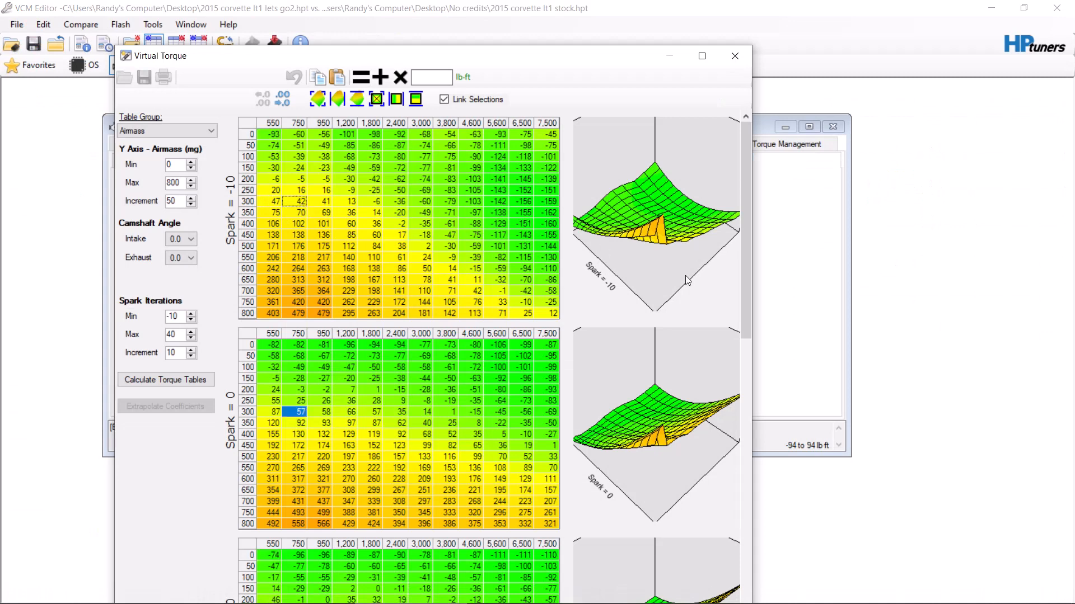
pyautogui.moveTo(741, 203); pyautogui.dragTo(747, 293)
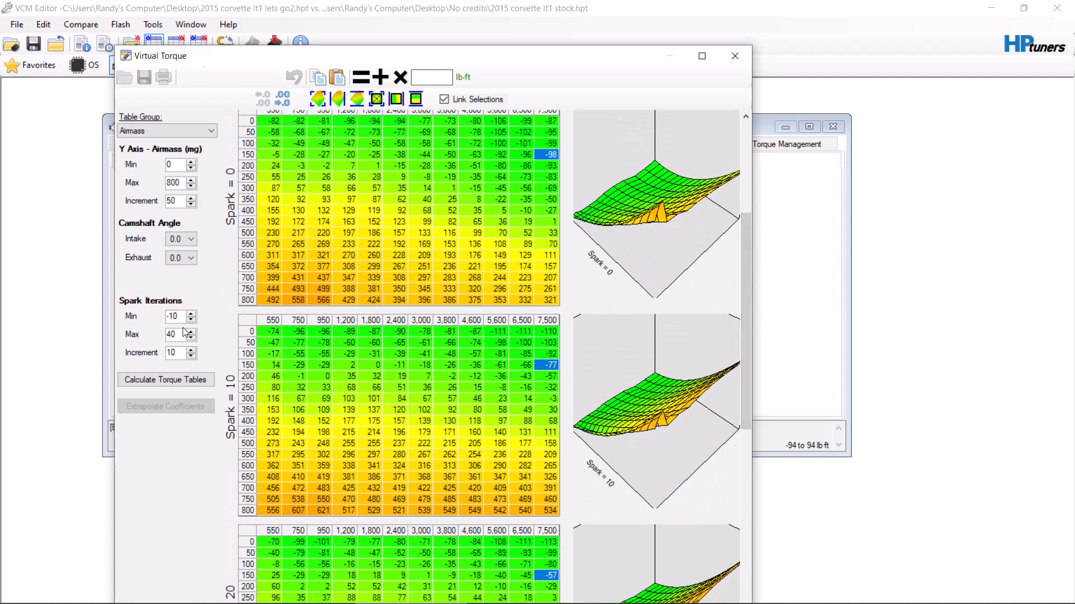
pyautogui.doubleClick(173, 352)
pyautogui.write('5')
pyautogui.click(166, 380)
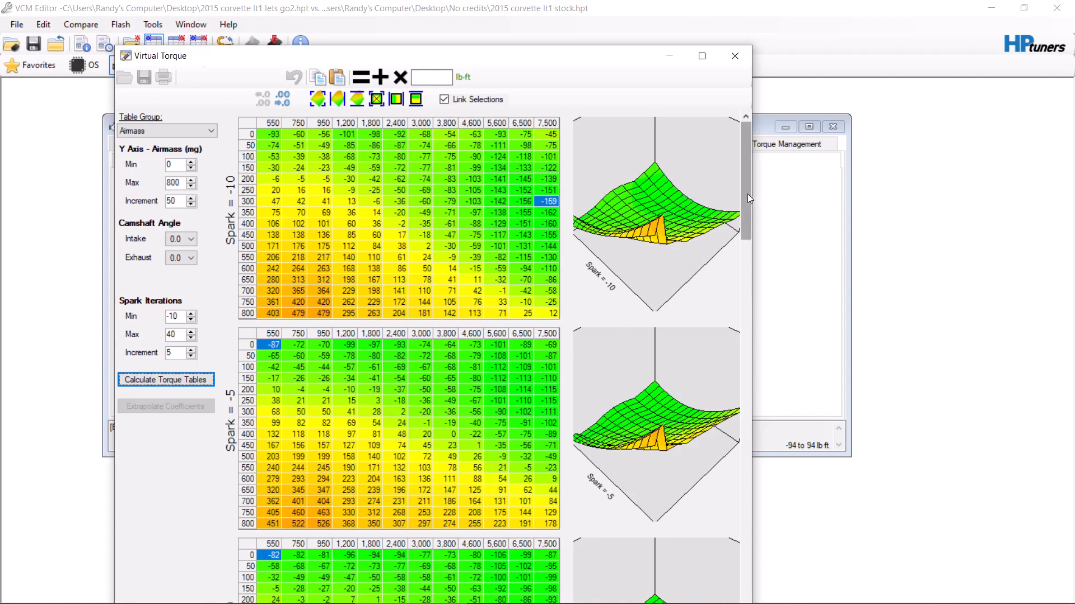
# Check the 750 rpm, 300 mg cell of the Spark = 5 table against the logged idle readings in VCM Scanner
pyautogui.moveTo(746, 197); pyautogui.dragTo(761, 314)
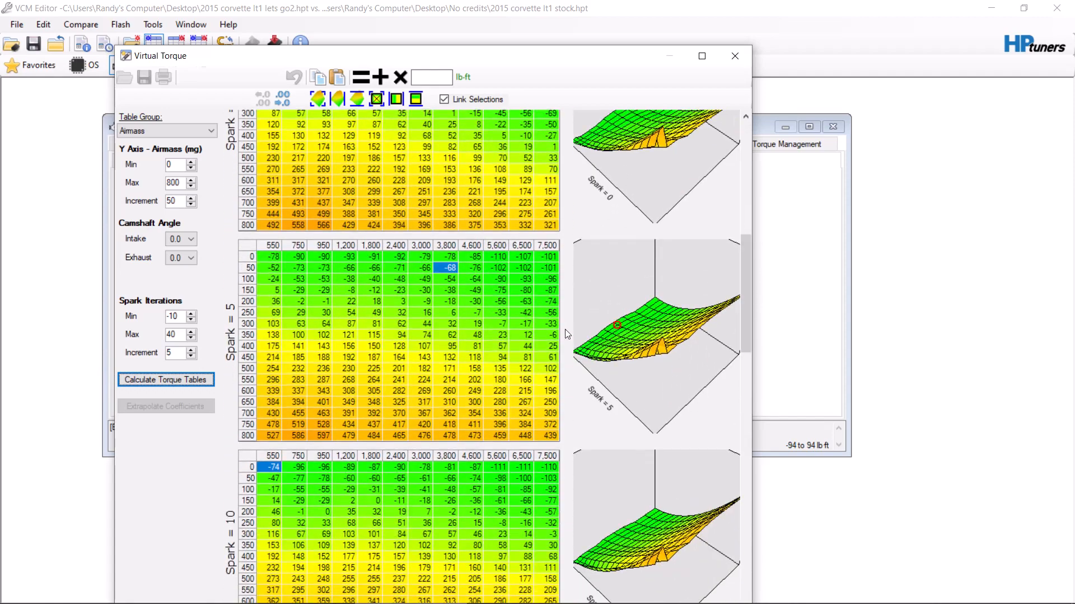
pyautogui.click(303, 323)
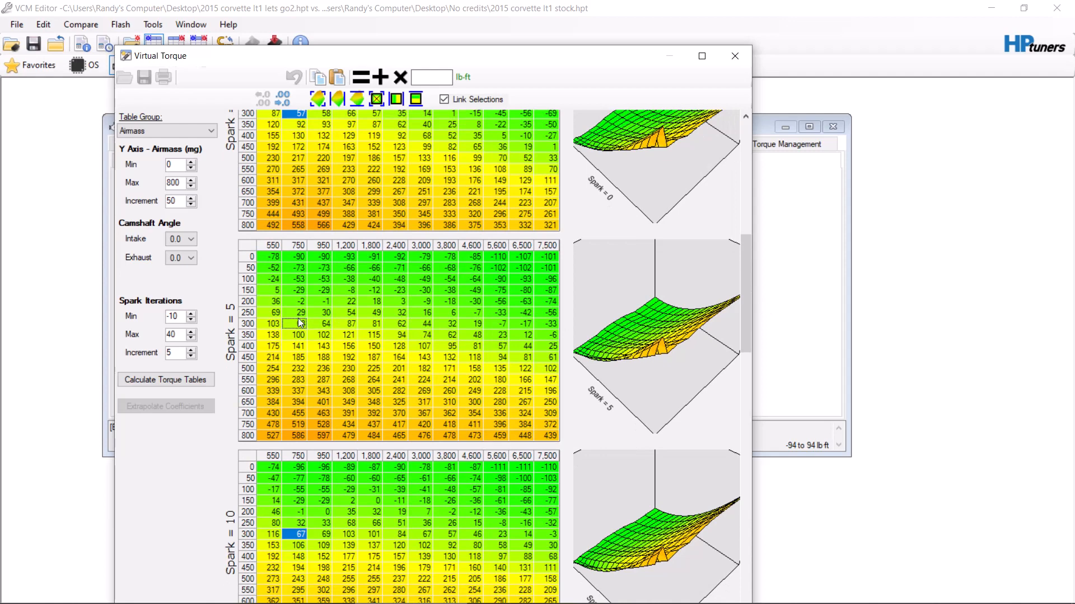
pyautogui.click(560, 594)
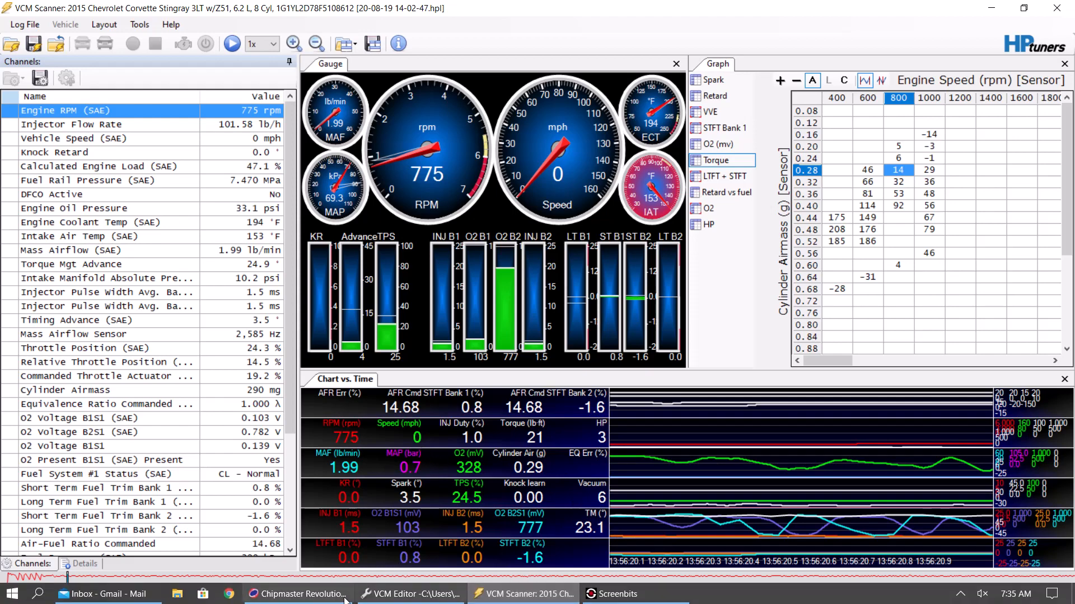
pyautogui.click(410, 594)
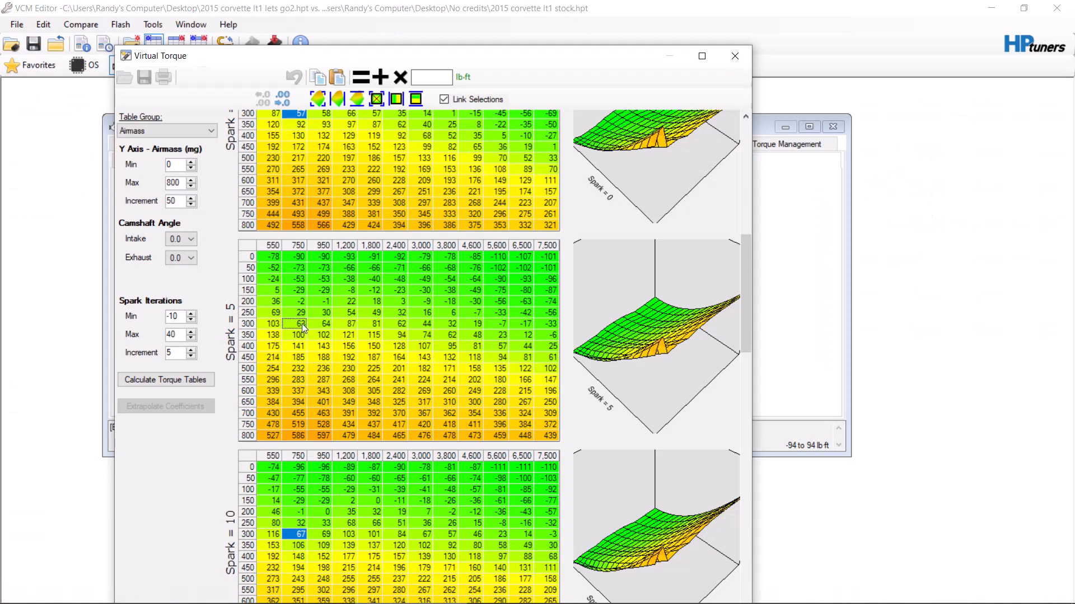
# Multiply the 750 rpm, 300 mg cell by .8 twice across the linked spark tables
pyautogui.click(440, 81)
pyautogui.write('.8')
pyautogui.click(400, 77)
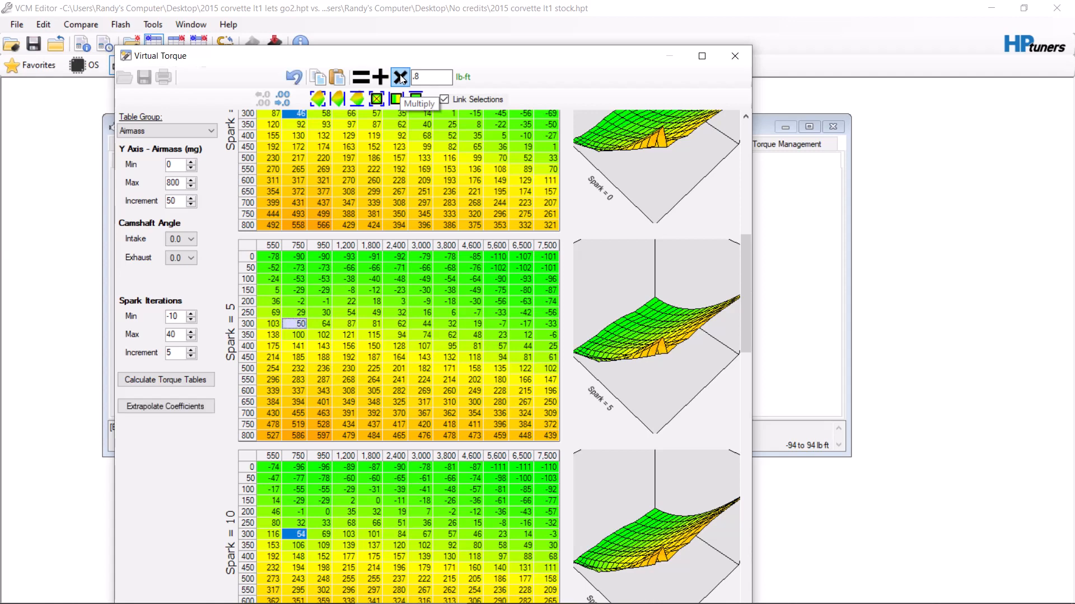
pyautogui.click(401, 78)
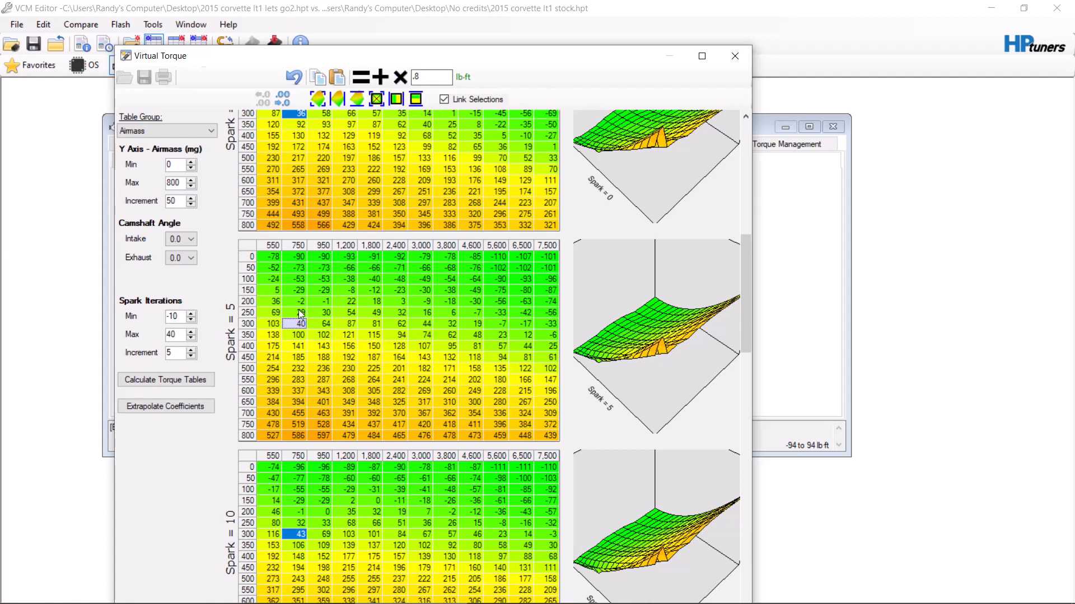
# Interpolate the 750 rpm column vertically from 0 to 300 mg and from 300 to 550 mg across the linked tables
pyautogui.moveTo(301, 327); pyautogui.dragTo(300, 253)
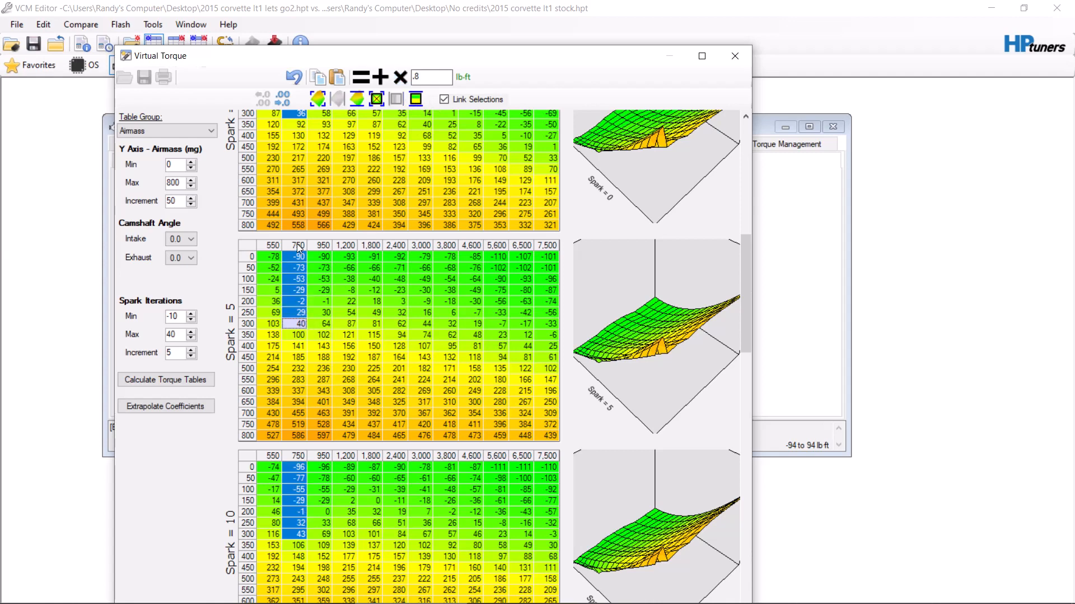
pyautogui.click(415, 99)
pyautogui.moveTo(301, 335); pyautogui.dragTo(297, 383)
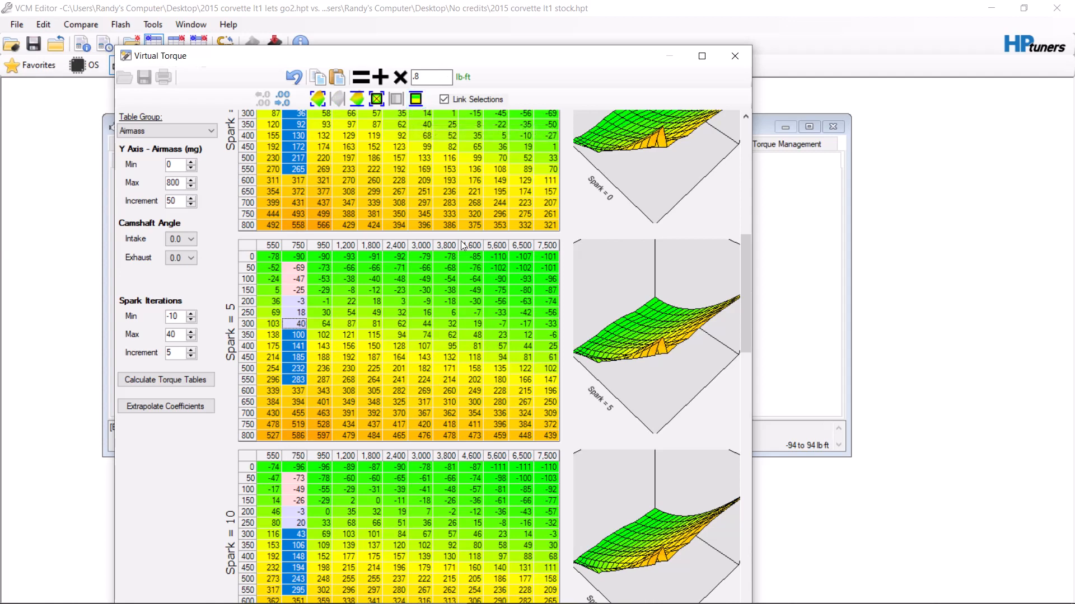
pyautogui.click(415, 99)
pyautogui.click(344, 303)
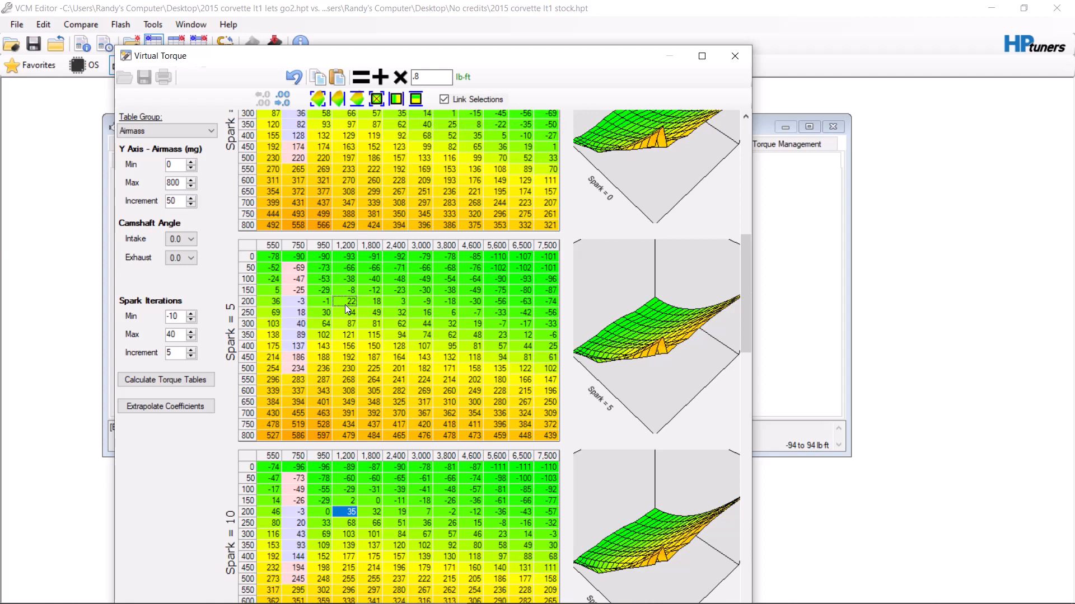
# Extrapolate the coefficients from the edited airmass tables and check the 750 rpm, 300 mg cell at Spark = 5
pyautogui.click(188, 411)
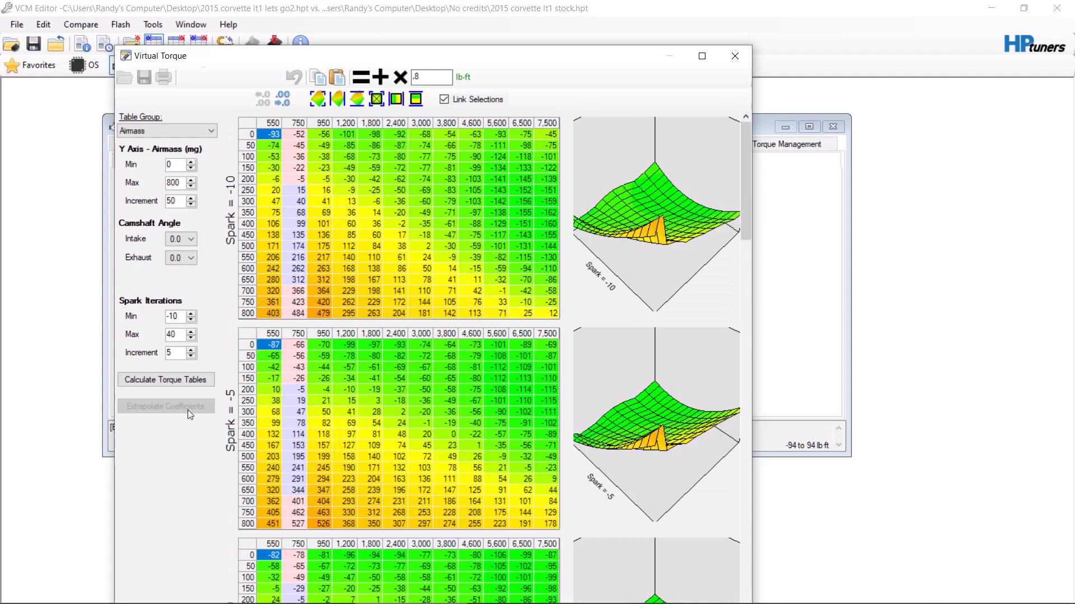
pyautogui.click(547, 389)
pyautogui.moveTo(744, 231); pyautogui.dragTo(746, 345)
pyautogui.click(348, 295)
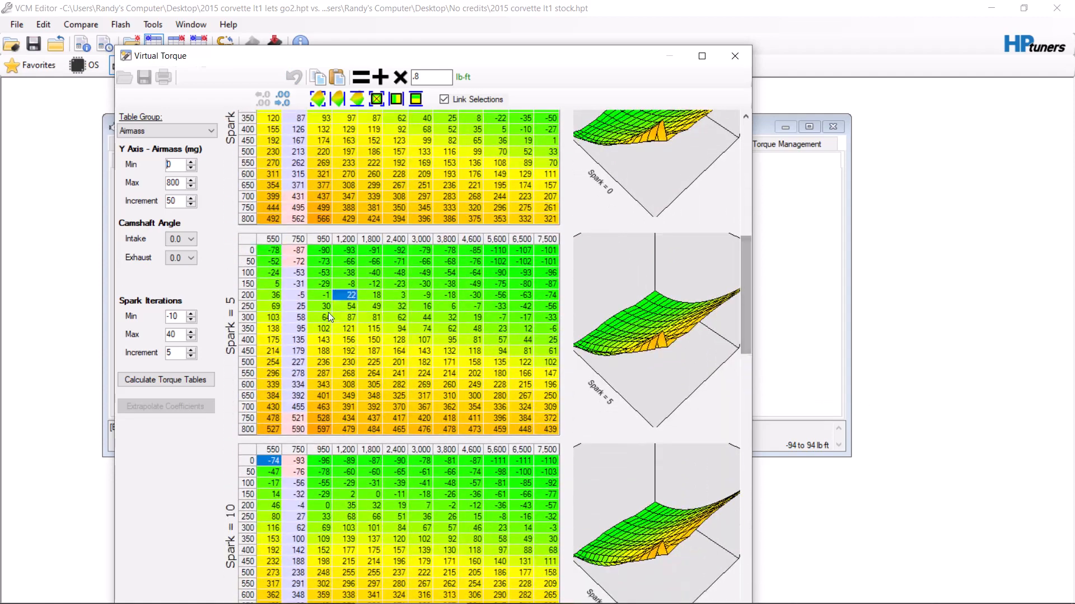
pyautogui.click(300, 317)
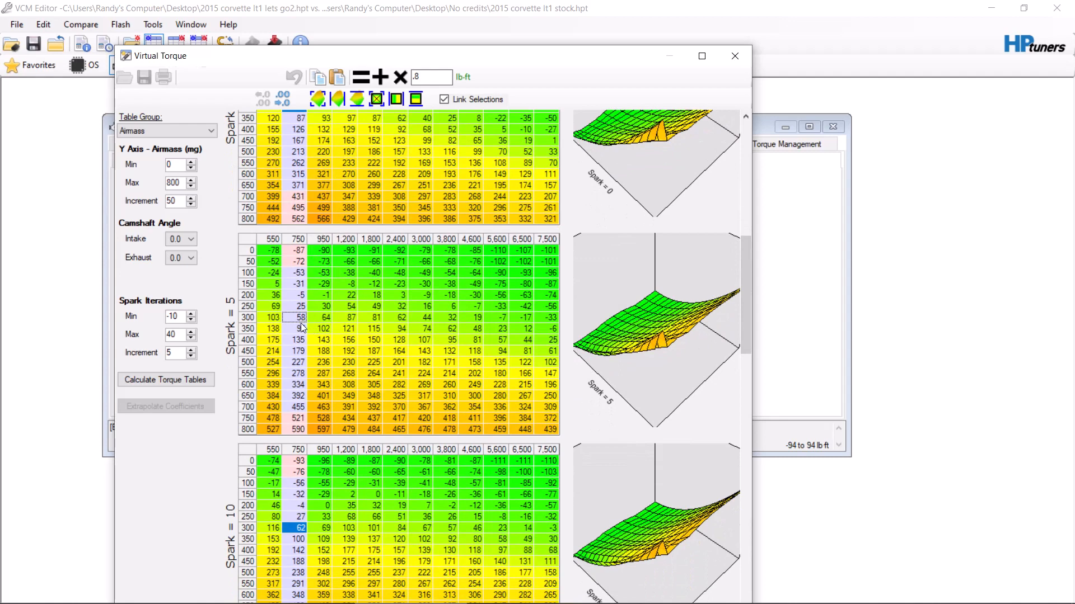
# Examine the 250 and 300 mg cells at 750 and 950 rpm in the Spark = 5 table
pyautogui.moveTo(299, 318); pyautogui.dragTo(312, 319)
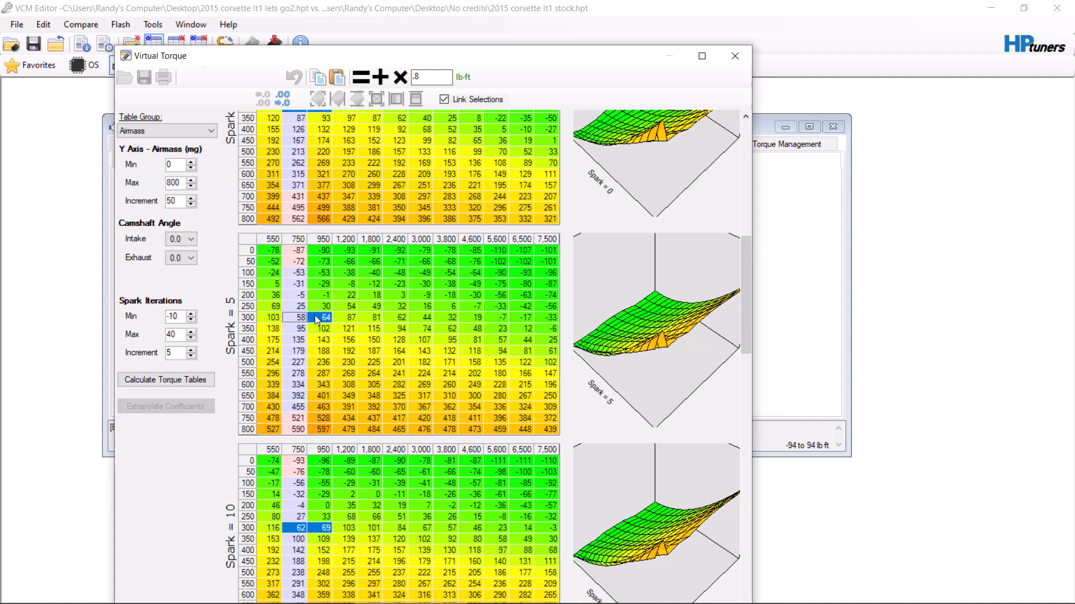
pyautogui.rightClick(297, 310)
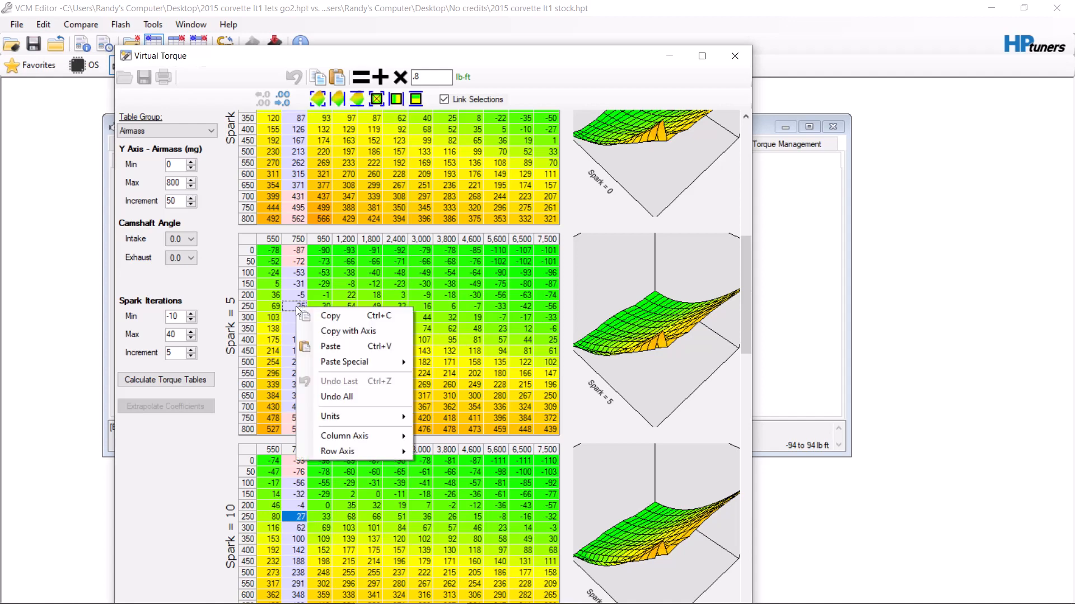
pyautogui.click(223, 244)
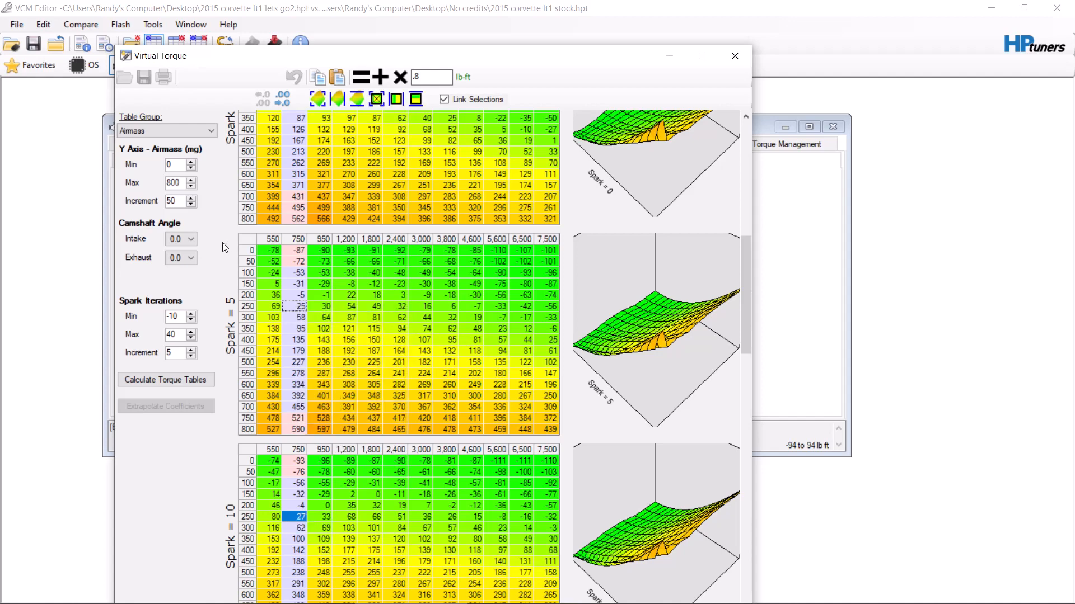
pyautogui.moveTo(301, 309); pyautogui.dragTo(325, 319)
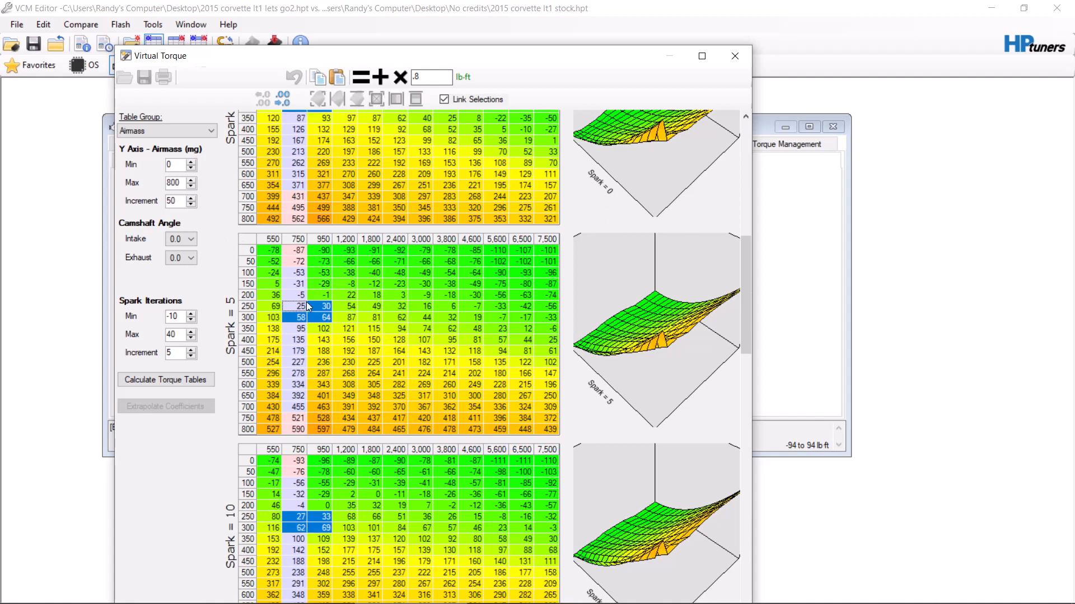
pyautogui.click(300, 306)
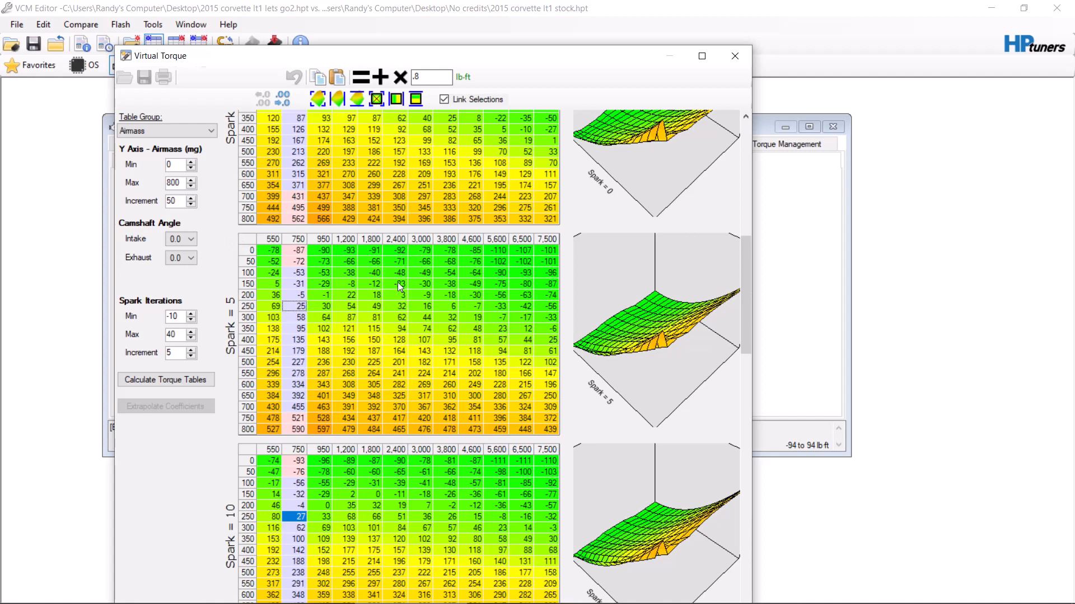
# Review the high-load rows from 600 to 800 mg in the Spark = 25 table
pyautogui.click(373, 418)
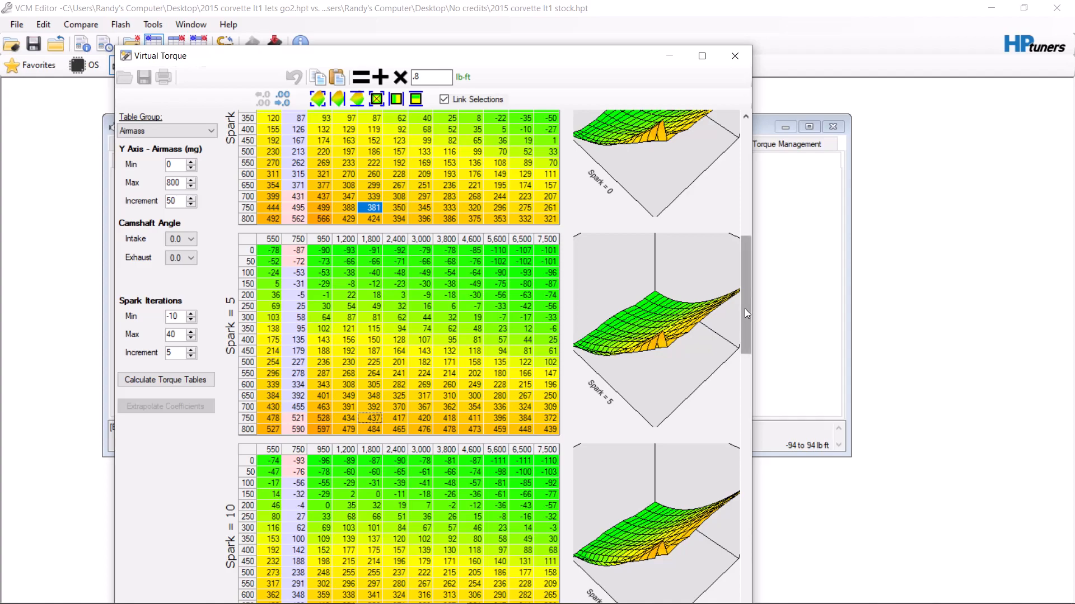
pyautogui.moveTo(744, 309); pyautogui.dragTo(767, 487)
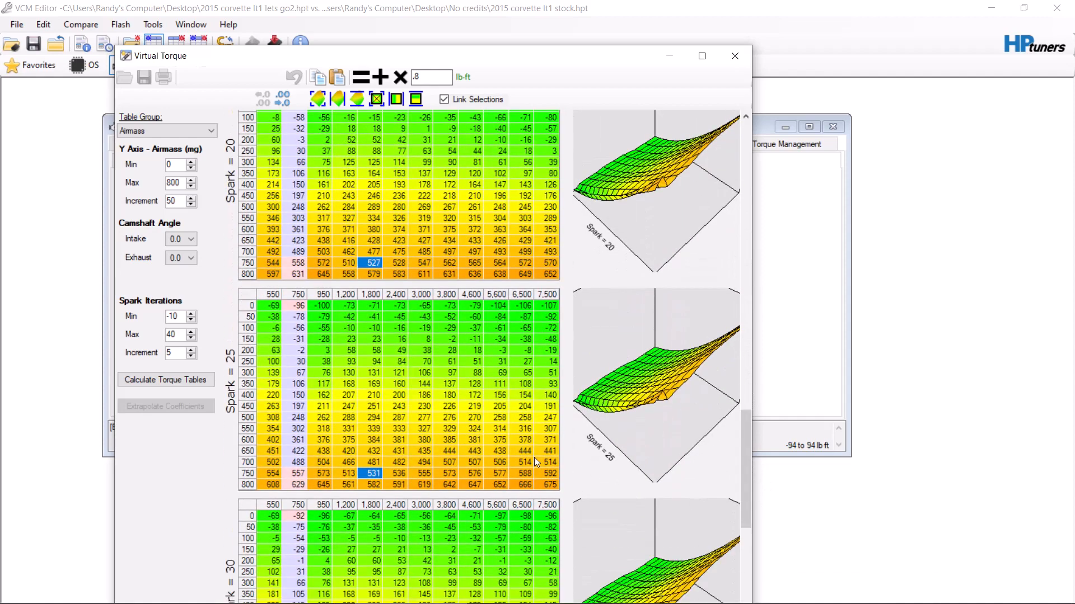
pyautogui.moveTo(264, 463); pyautogui.dragTo(579, 502)
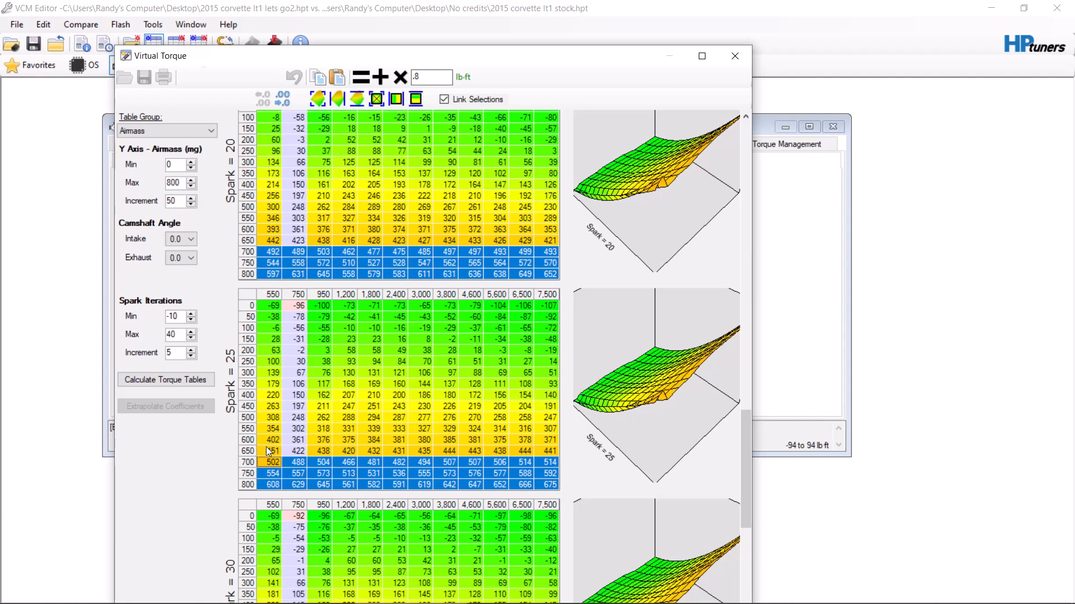
pyautogui.moveTo(268, 438); pyautogui.dragTo(555, 463)
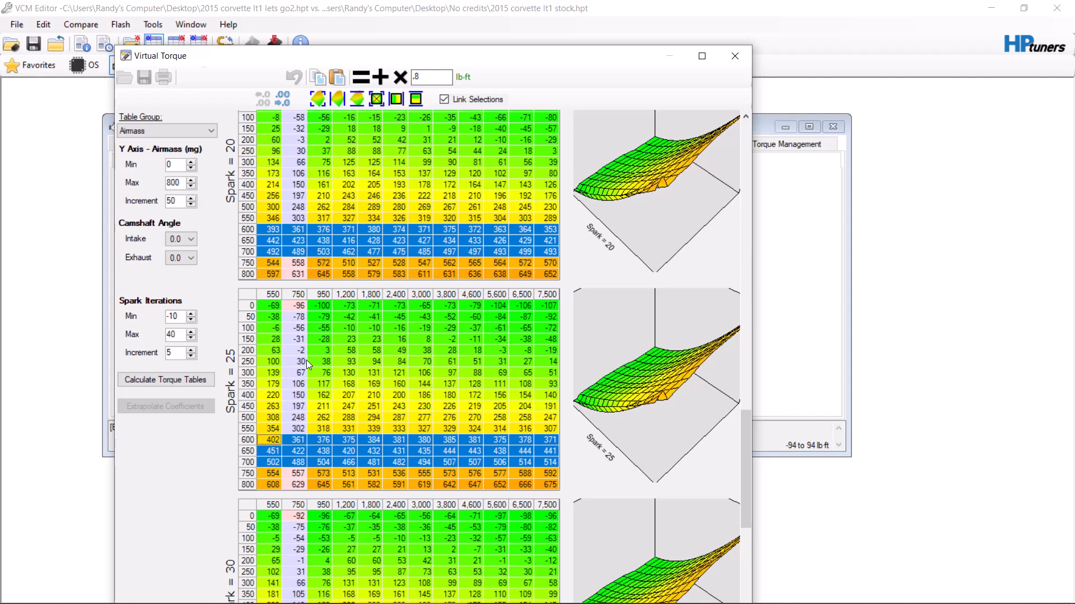
# Show the MAP table group in Virtual Torque and check the logged idle manifold pressure in VCM Scanner
pyautogui.click(211, 132)
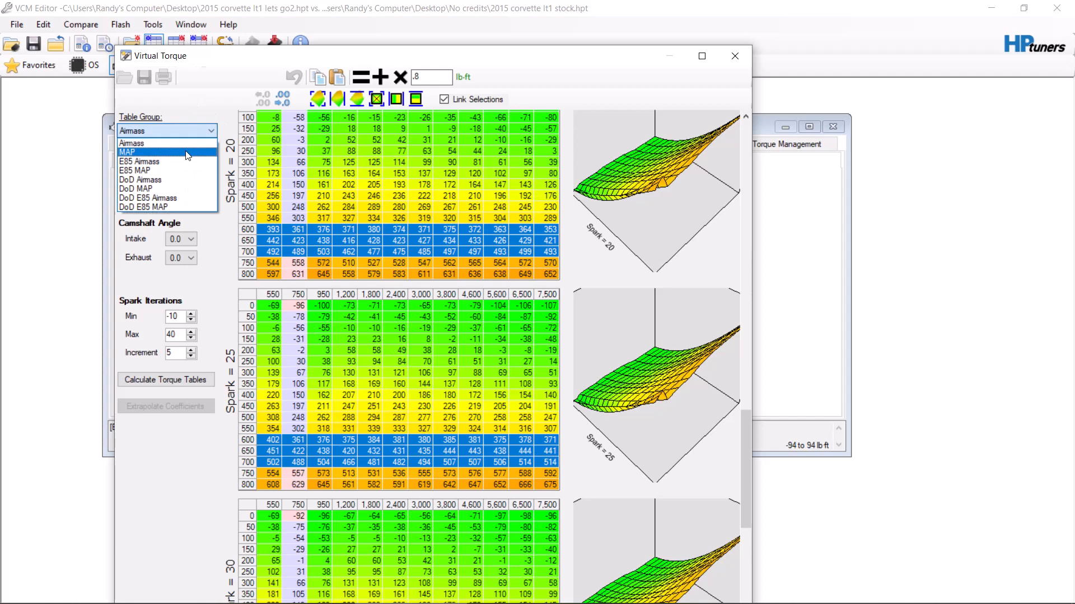
pyautogui.click(187, 152)
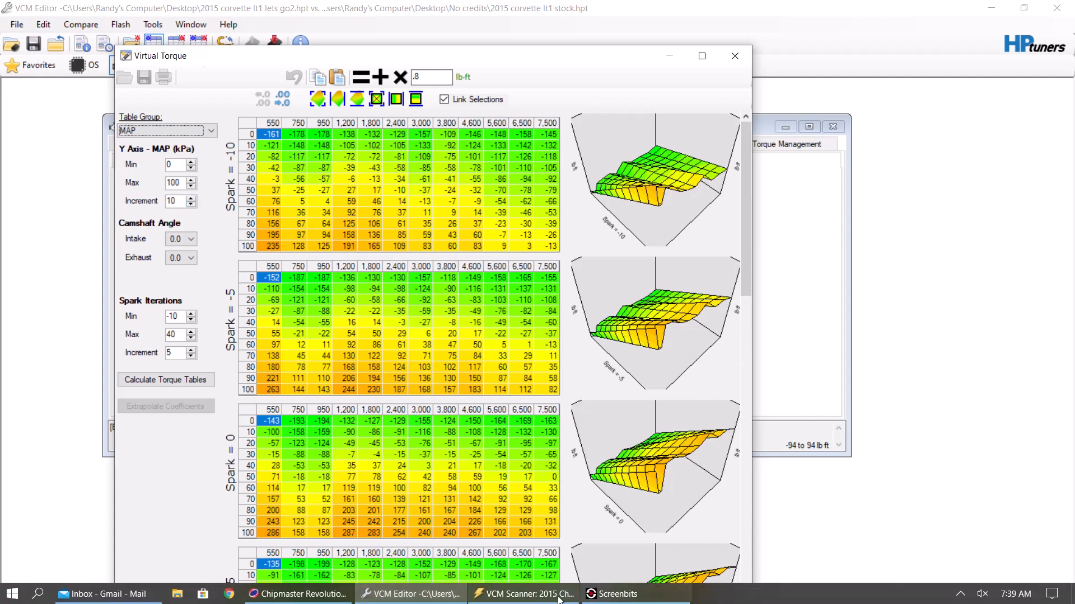
pyautogui.click(529, 599)
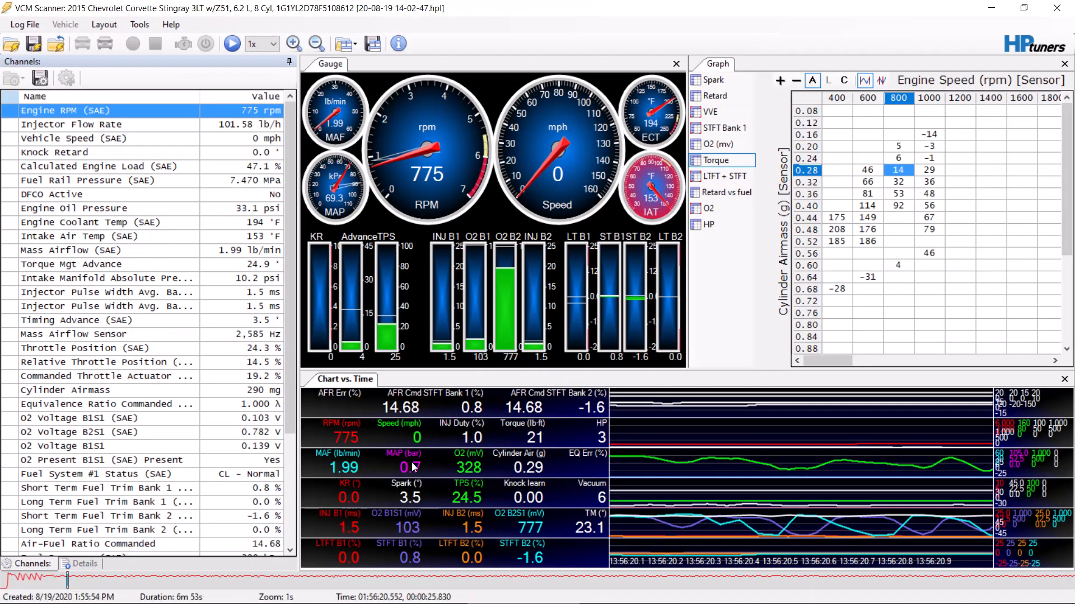
pyautogui.click(412, 600)
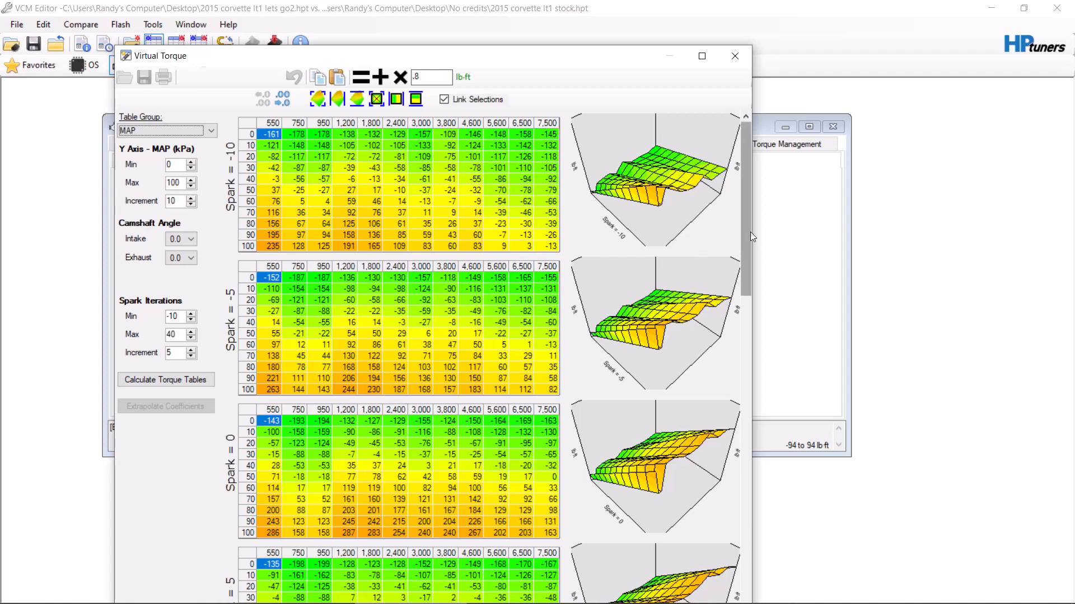
# Multiply the 70 kPa cells at 750 and 950 rpm by .8 twice across the linked MAP tables
pyautogui.moveTo(748, 234); pyautogui.dragTo(747, 330)
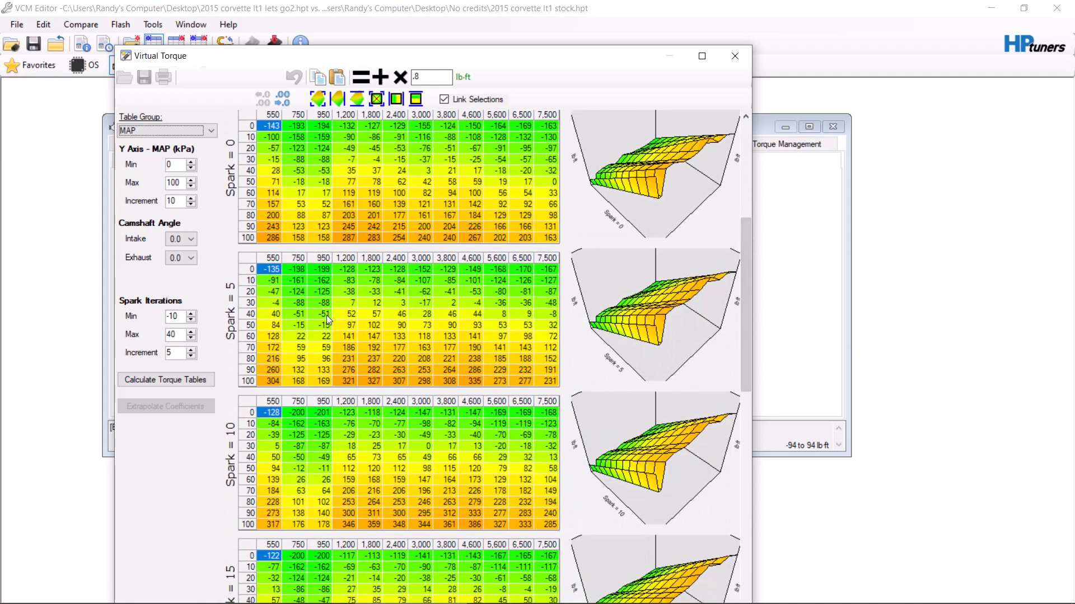
pyautogui.moveTo(301, 347); pyautogui.dragTo(322, 351)
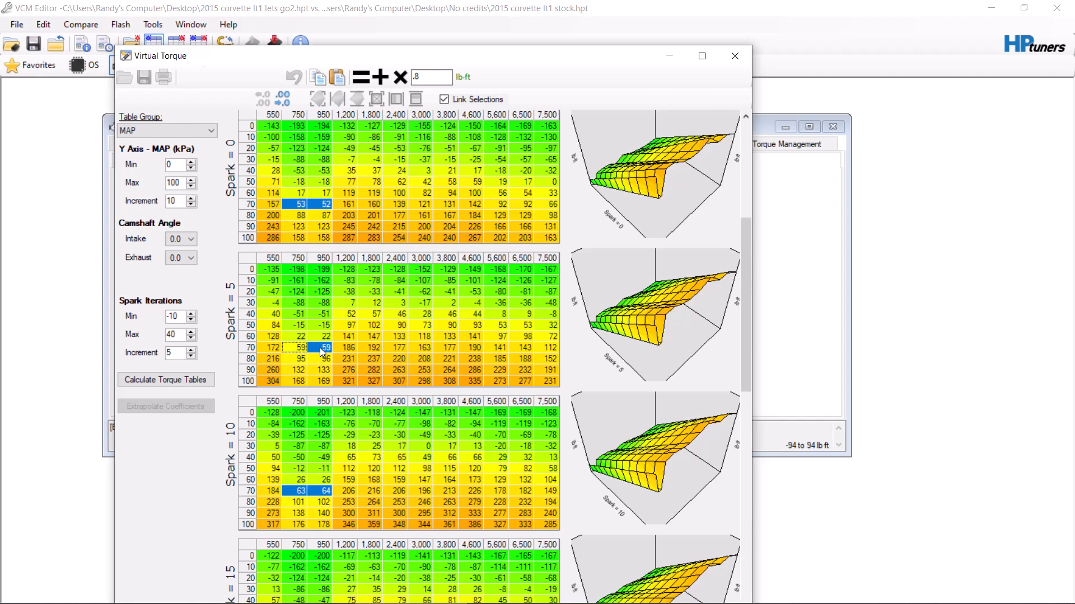
pyautogui.click(400, 78)
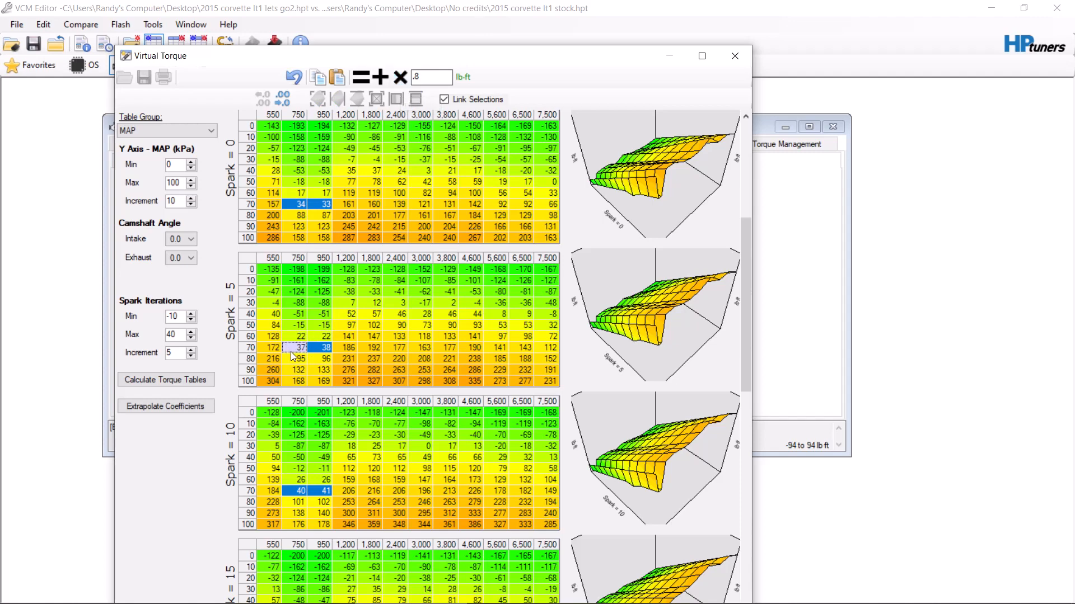
# Interpolate the 750 and 950 rpm columns vertically from 70 to 100 kPa and from 0 to 70 kPa
pyautogui.moveTo(290, 352); pyautogui.dragTo(324, 381)
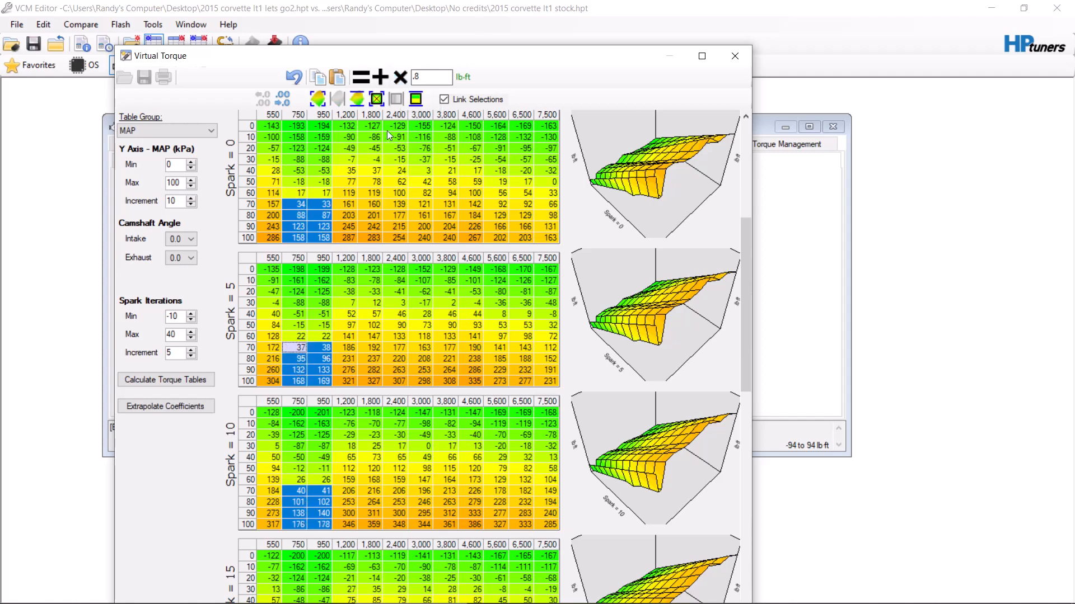
pyautogui.click(418, 97)
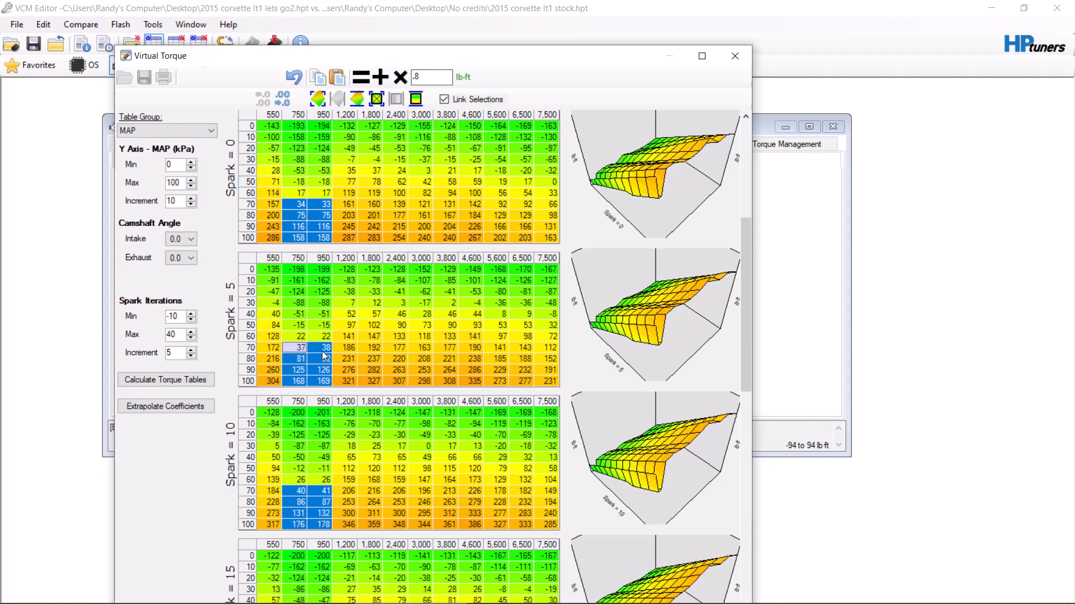
pyautogui.moveTo(324, 356); pyautogui.dragTo(296, 270)
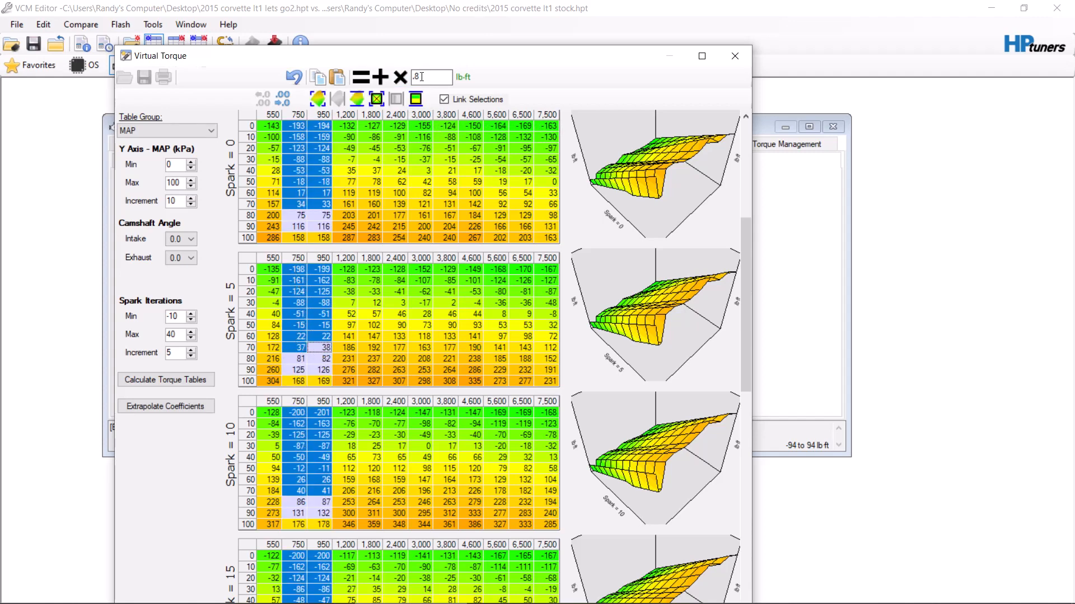
pyautogui.click(417, 99)
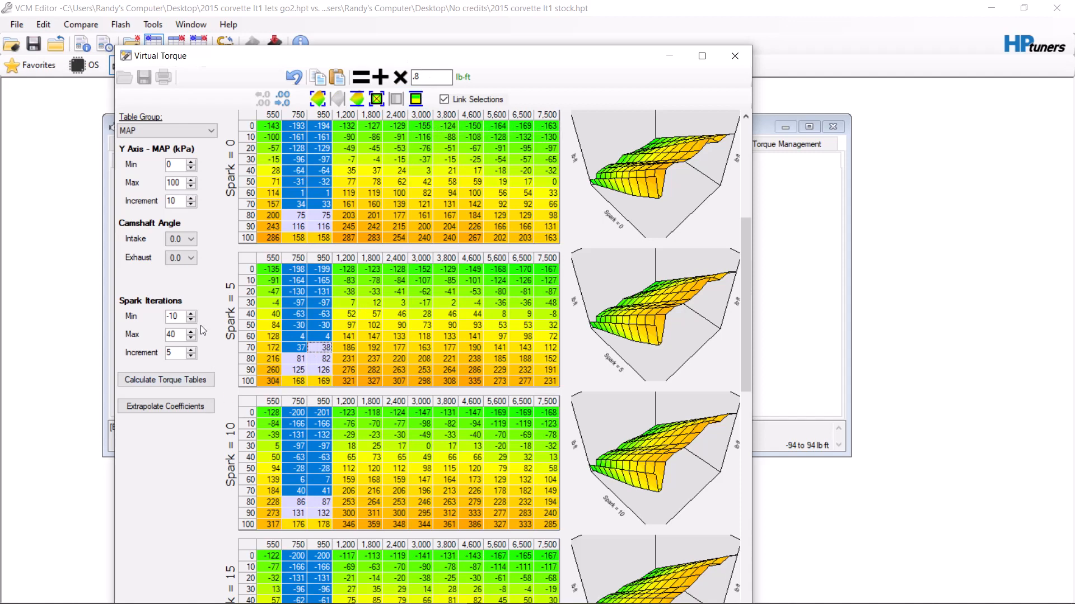
# Extrapolate the coefficients from the edited MAP tables and inspect the Spark = -10 surface plot from other angles
pyautogui.click(162, 407)
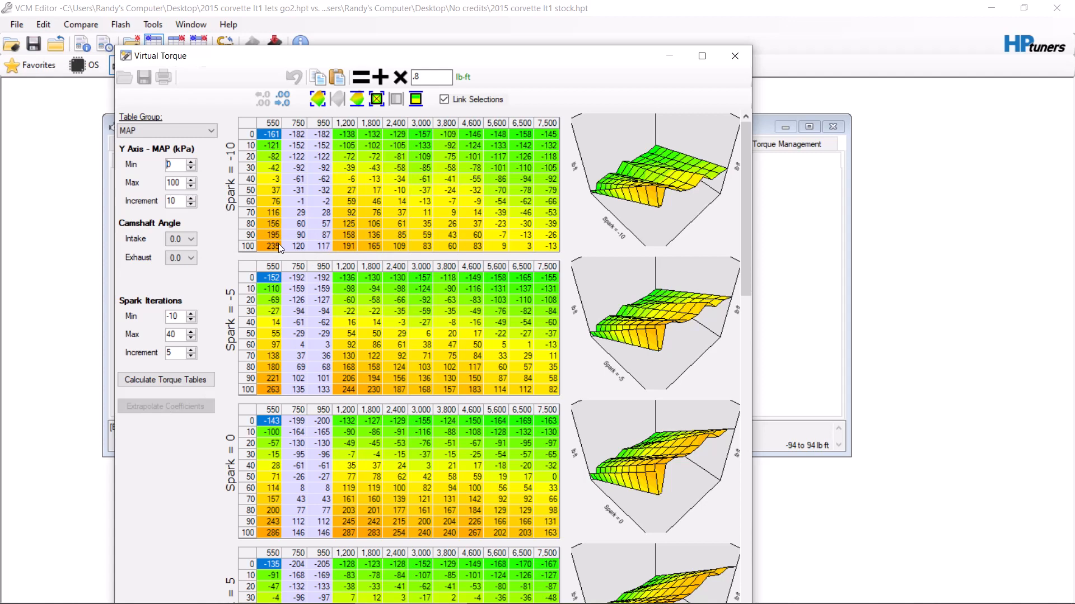
pyautogui.click(709, 170)
pyautogui.moveTo(642, 212)
pyautogui.mouseDown()
pyautogui.moveTo(541, 204)
pyautogui.moveTo(432, 160)
pyautogui.mouseUp()
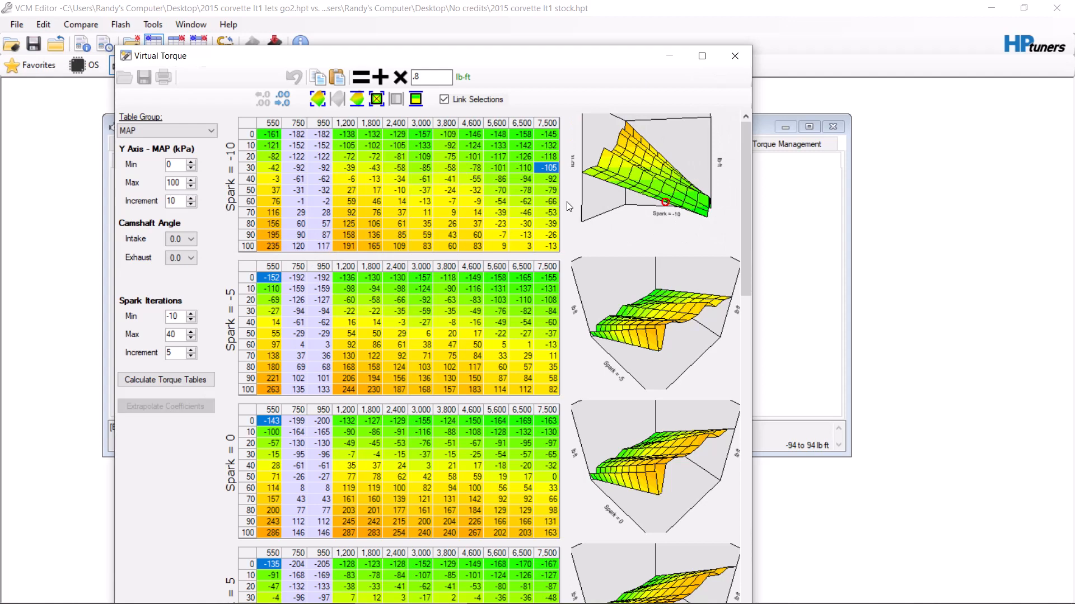
pyautogui.moveTo(592, 197)
pyautogui.mouseDown()
pyautogui.moveTo(634, 206)
pyautogui.moveTo(573, 163)
pyautogui.moveTo(481, 191)
pyautogui.moveTo(526, 207)
pyautogui.moveTo(548, 205)
pyautogui.moveTo(484, 201)
pyautogui.moveTo(566, 193)
pyautogui.mouseUp()
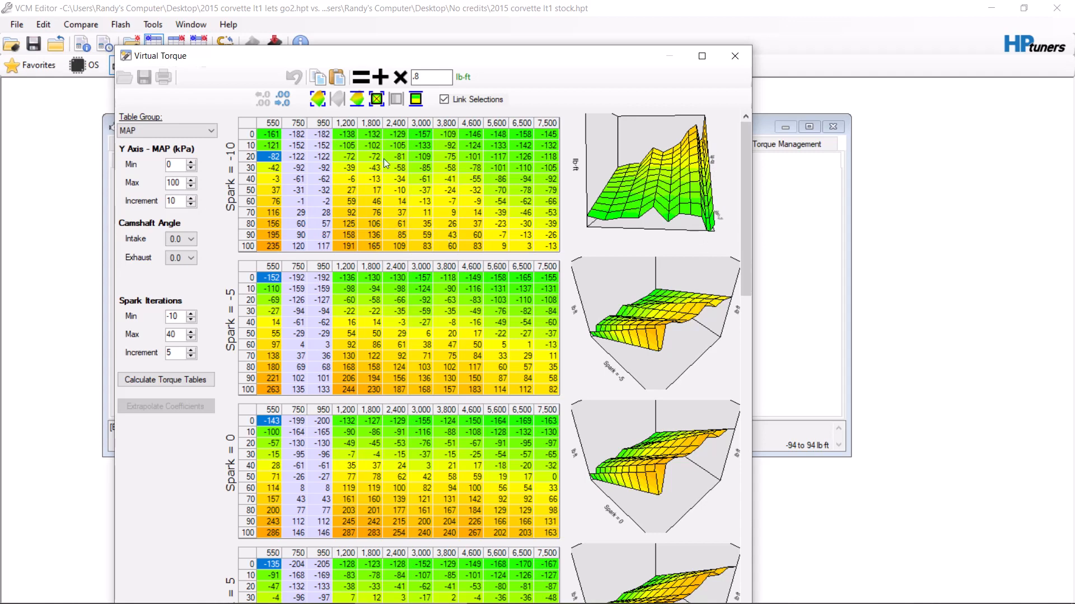
# Copy the 1,800 rpm column of the Spark = -10 MAP table and paste it over the 7,500 rpm column
pyautogui.click(373, 122)
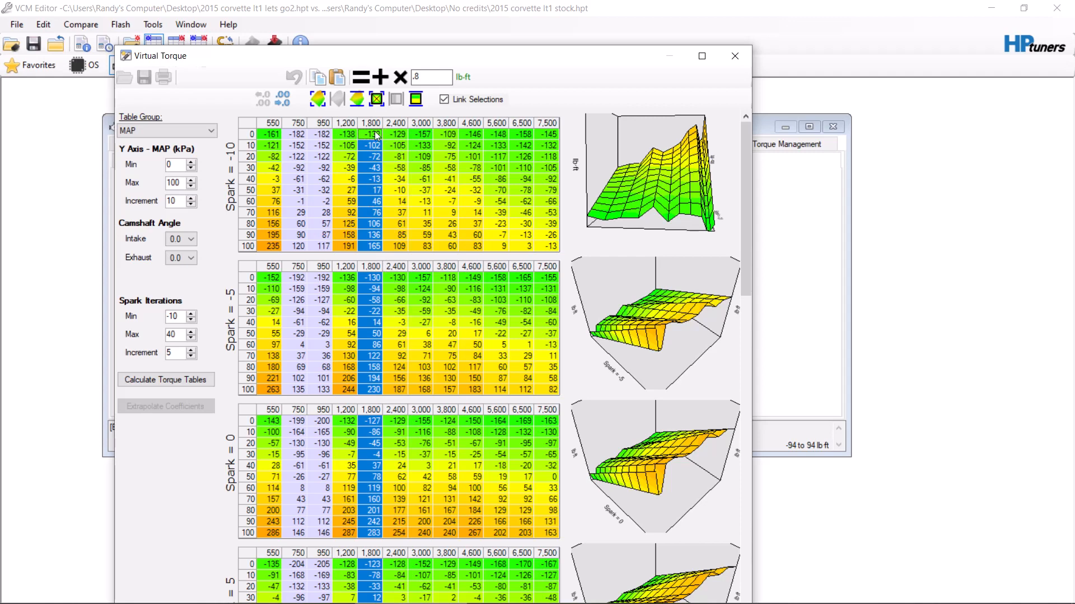
pyautogui.click(377, 136)
pyautogui.click(375, 123)
pyautogui.rightClick(374, 122)
pyautogui.click(414, 128)
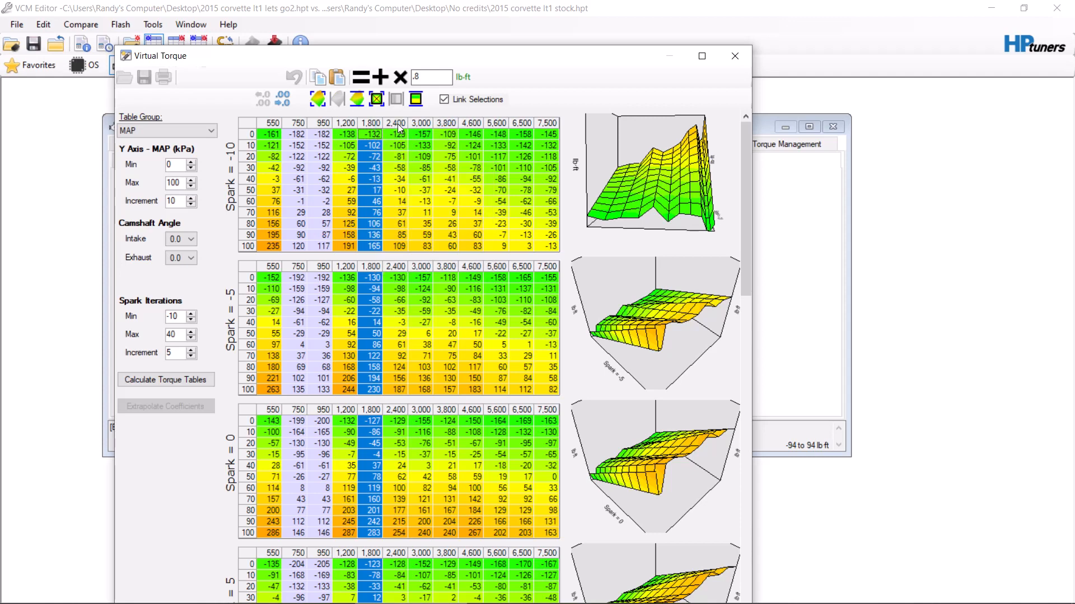
pyautogui.click(552, 137)
pyautogui.rightClick(551, 131)
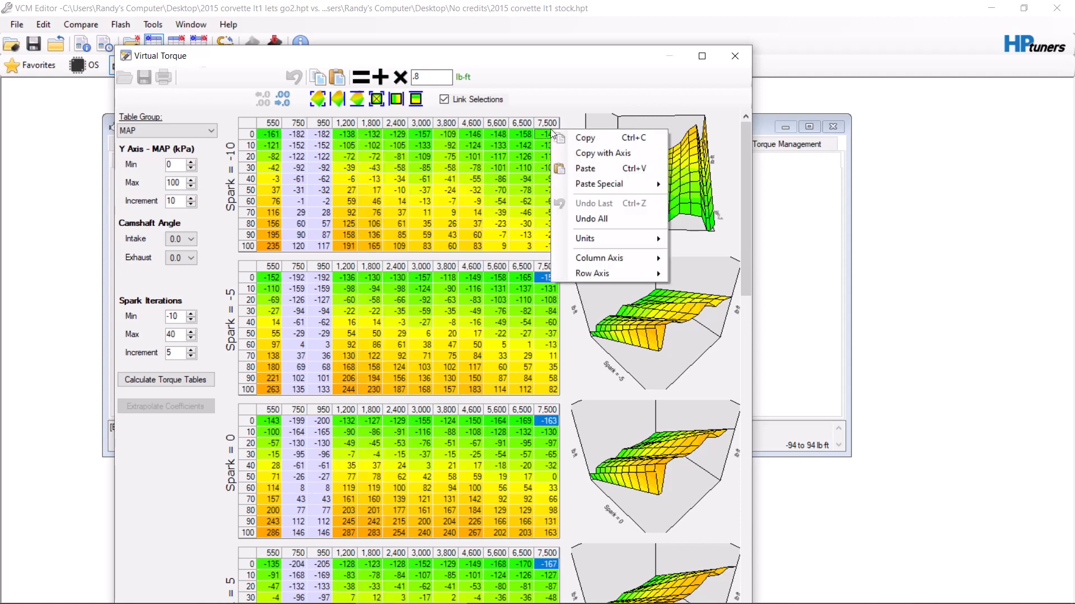
pyautogui.click(585, 169)
# Interpolate horizontally between the 1,800 and 7,500 rpm columns from 0 to 100 kPa across the linked MAP tables
pyautogui.moveTo(552, 246); pyautogui.dragTo(472, 190)
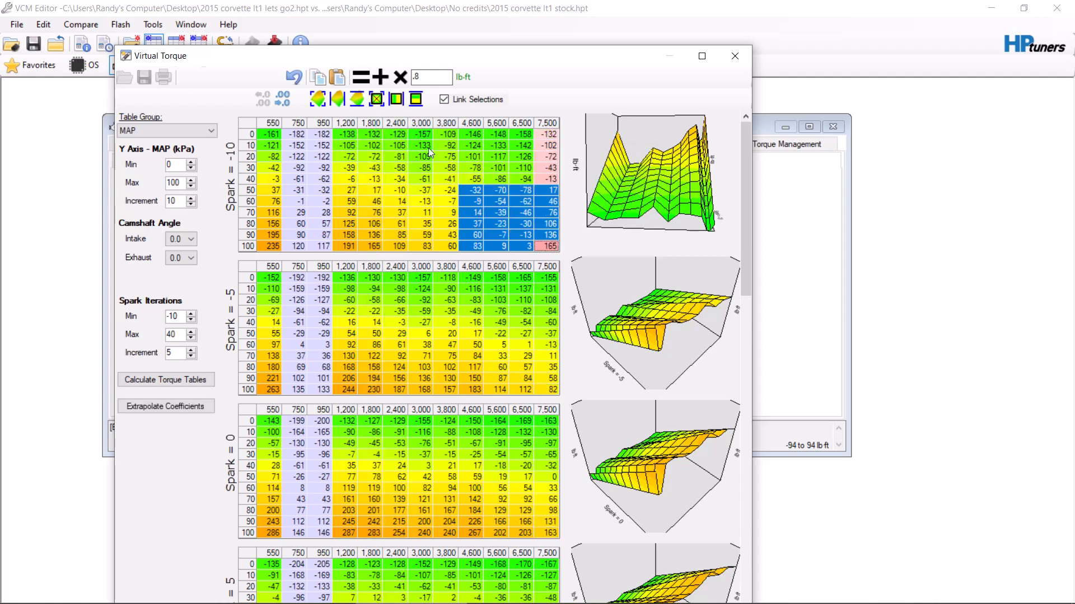
pyautogui.moveTo(430, 152); pyautogui.dragTo(374, 134)
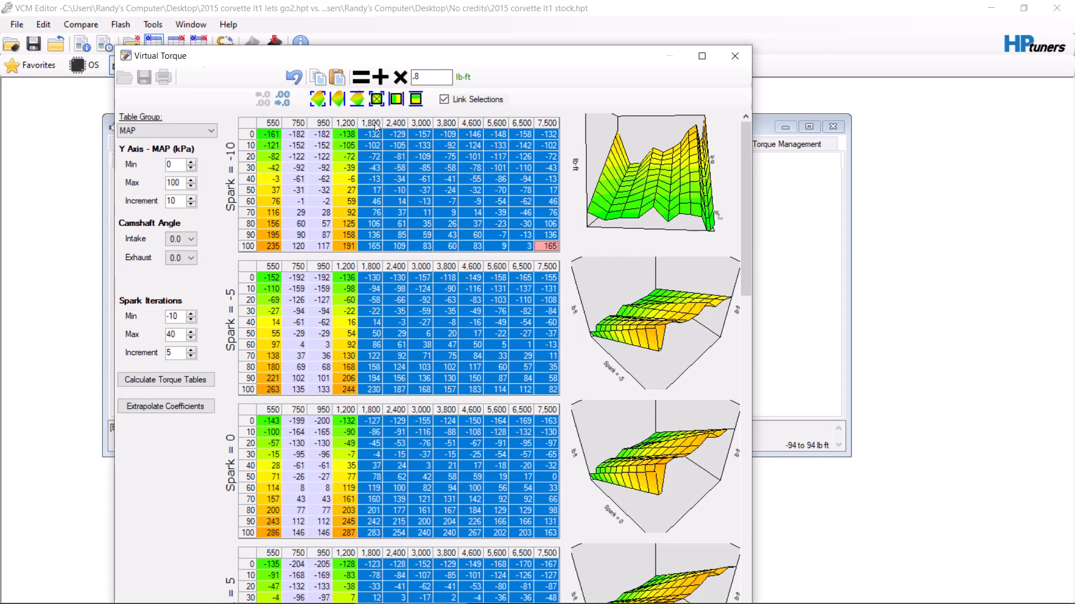
pyautogui.click(396, 100)
pyautogui.click(470, 191)
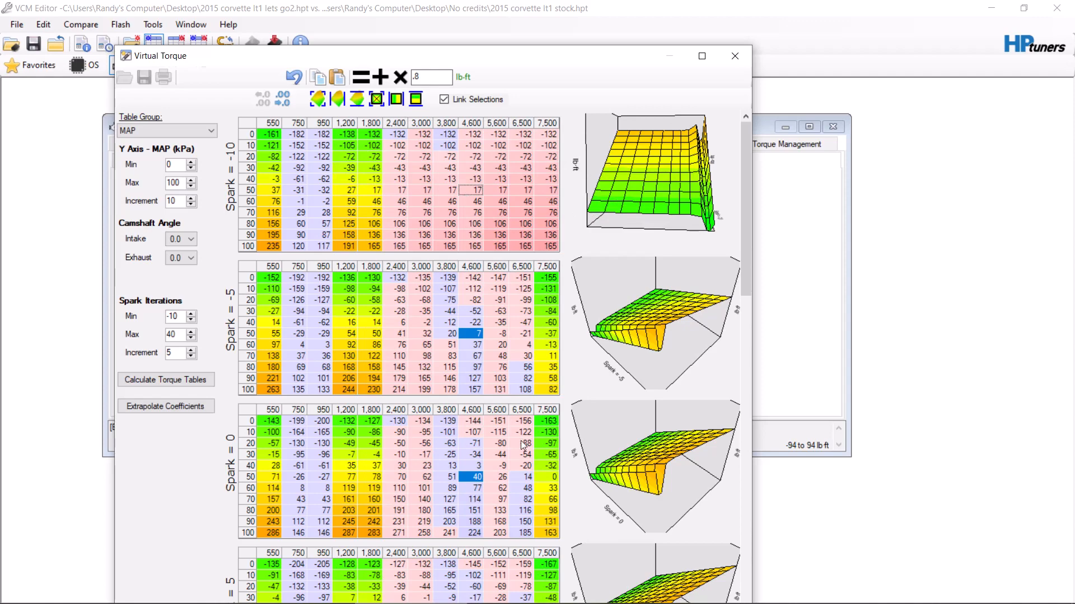
# Check the 750 and 950 rpm cells in the Spark = 25 table and extrapolate the coefficients from the smoothed MAP tables
pyautogui.moveTo(750, 247); pyautogui.dragTo(754, 545)
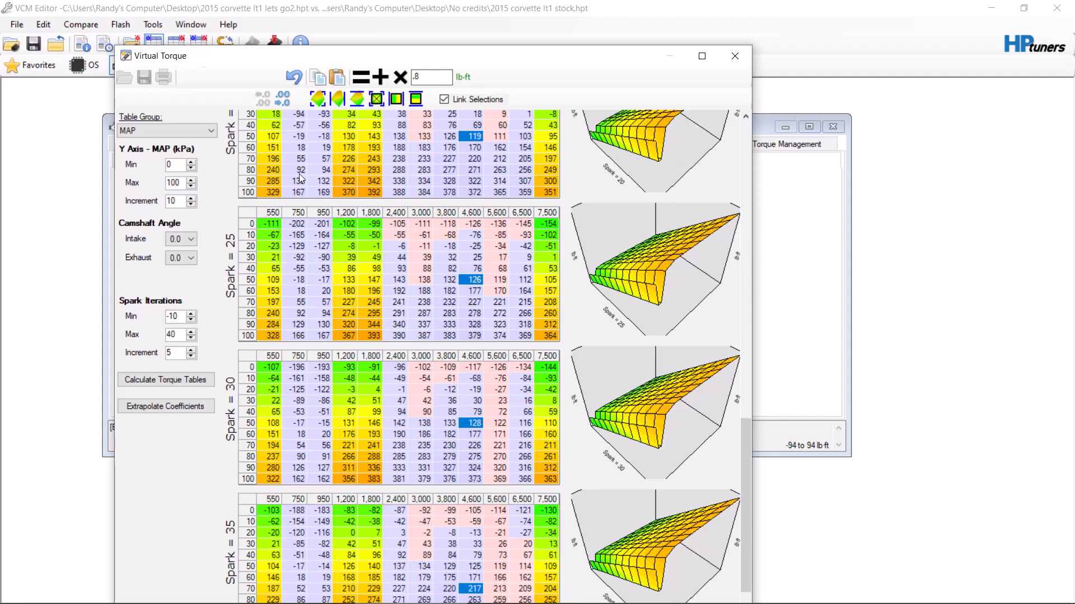
pyautogui.click(301, 293)
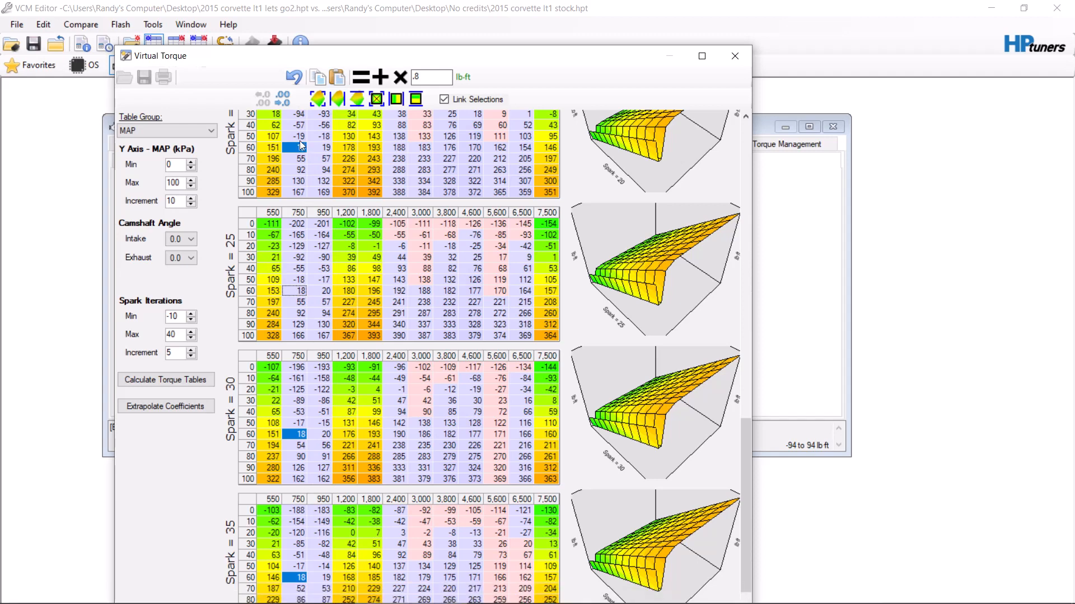
pyautogui.click(313, 317)
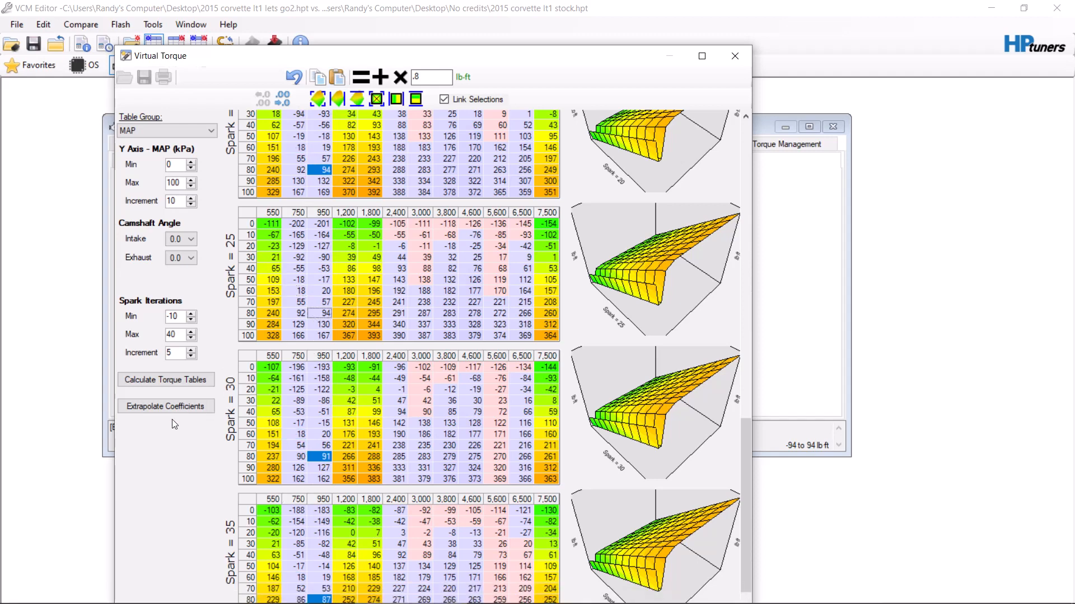
pyautogui.click(169, 405)
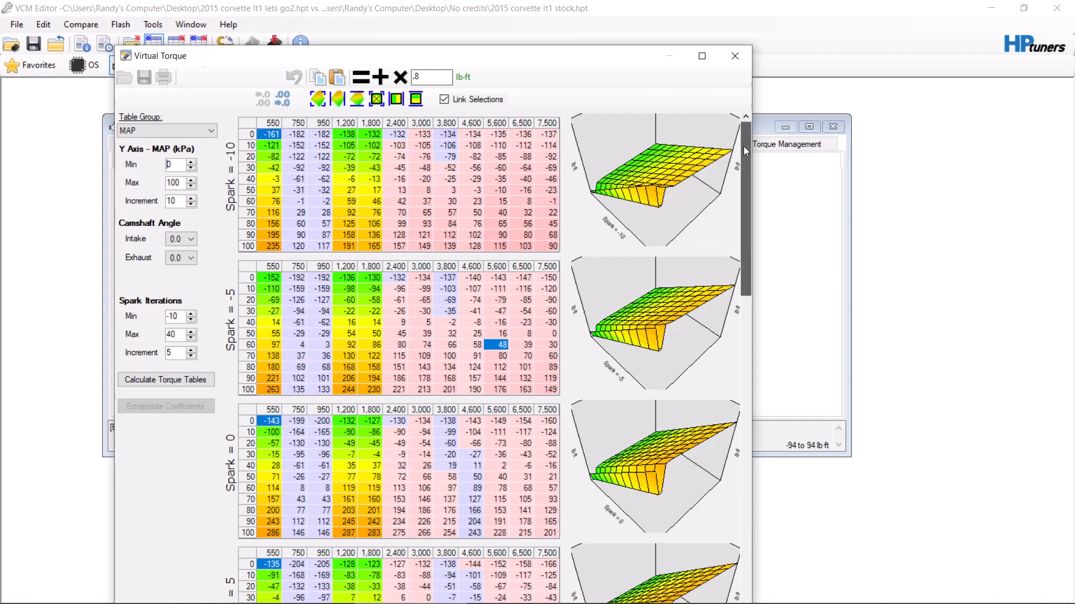
# Review the recalculated MAP tables around Spark = 0 and 5, at 70 kPa for 750 to 950 rpm and 100 kPa for 5,600 rpm
pyautogui.moveTo(743, 146); pyautogui.dragTo(750, 210)
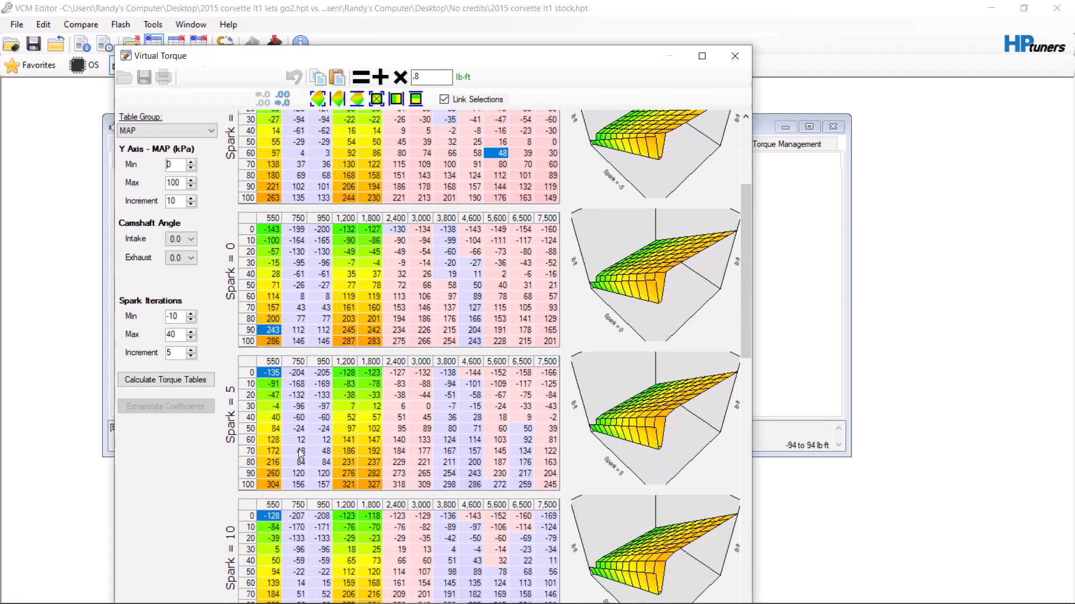
pyautogui.moveTo(299, 449); pyautogui.dragTo(325, 452)
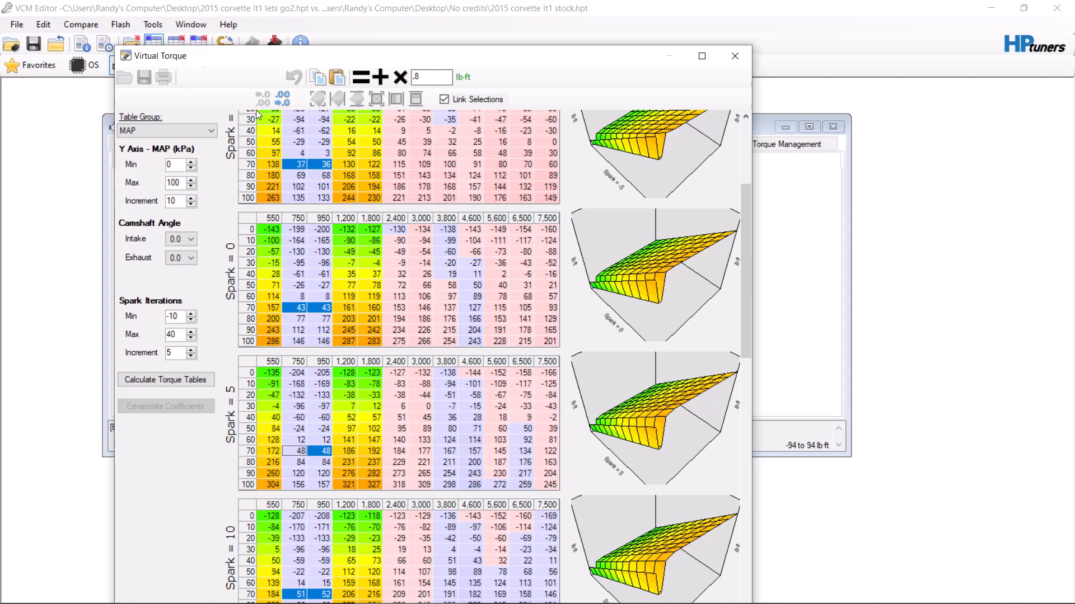
pyautogui.click(201, 130)
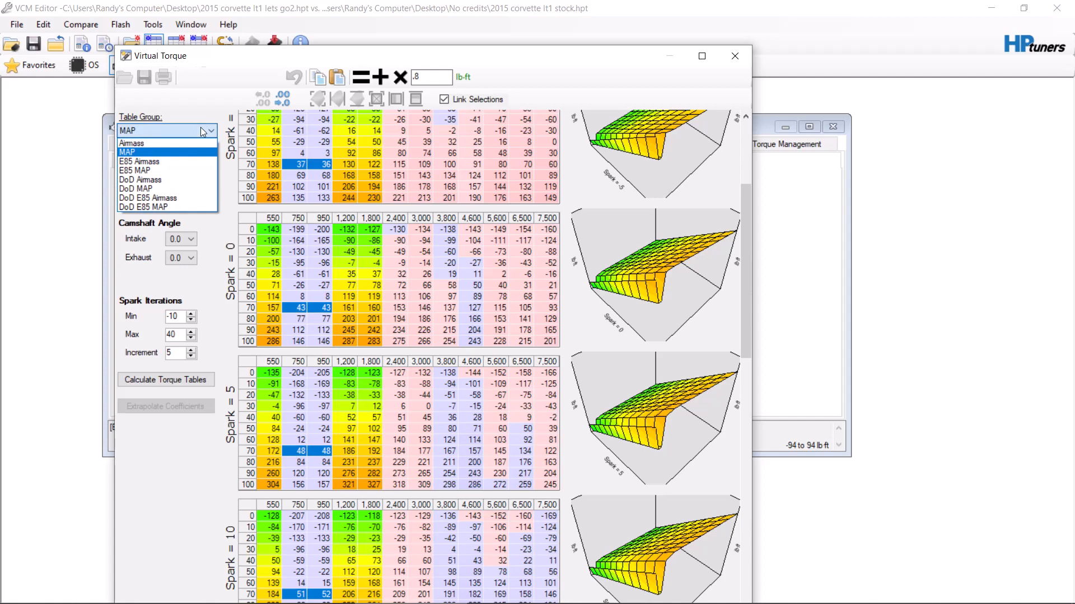
pyautogui.click(401, 339)
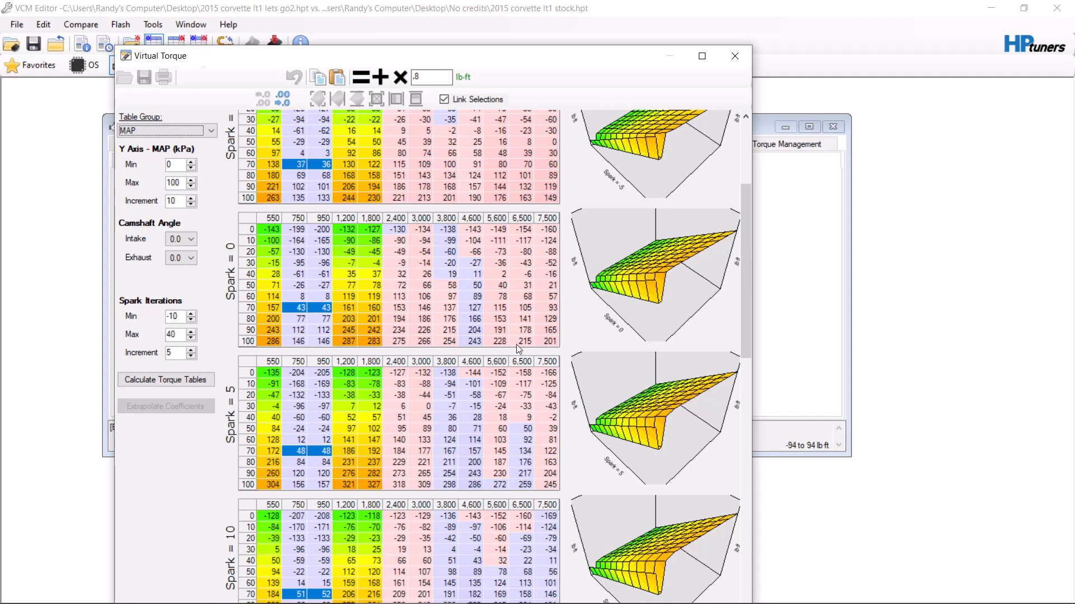
pyautogui.click(499, 341)
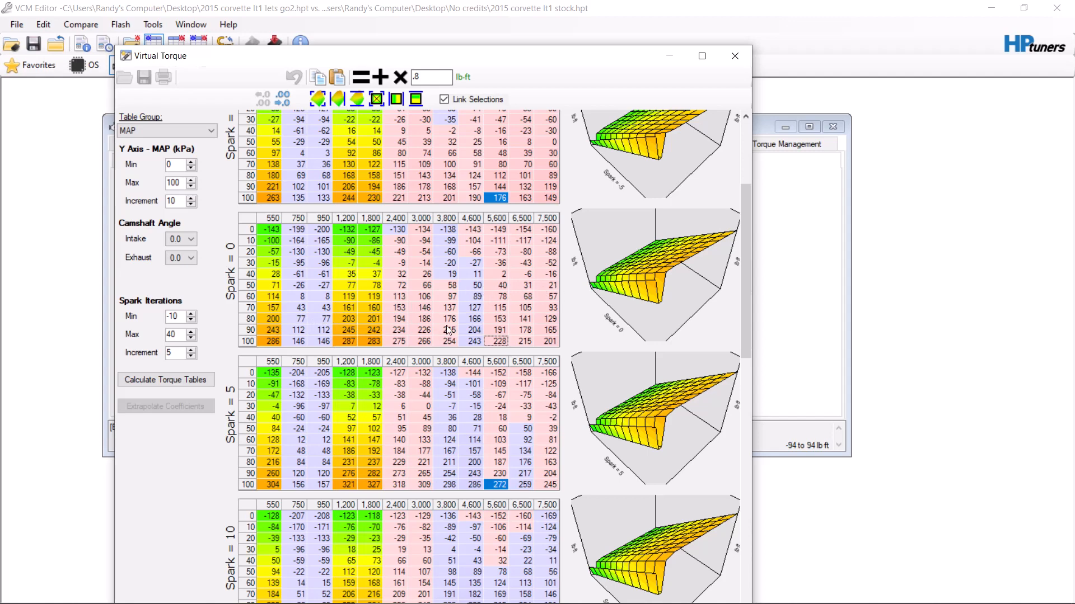
# View the E85 Airmass table group in Virtual Torque and switch back to the Airmass group
pyautogui.click(202, 135)
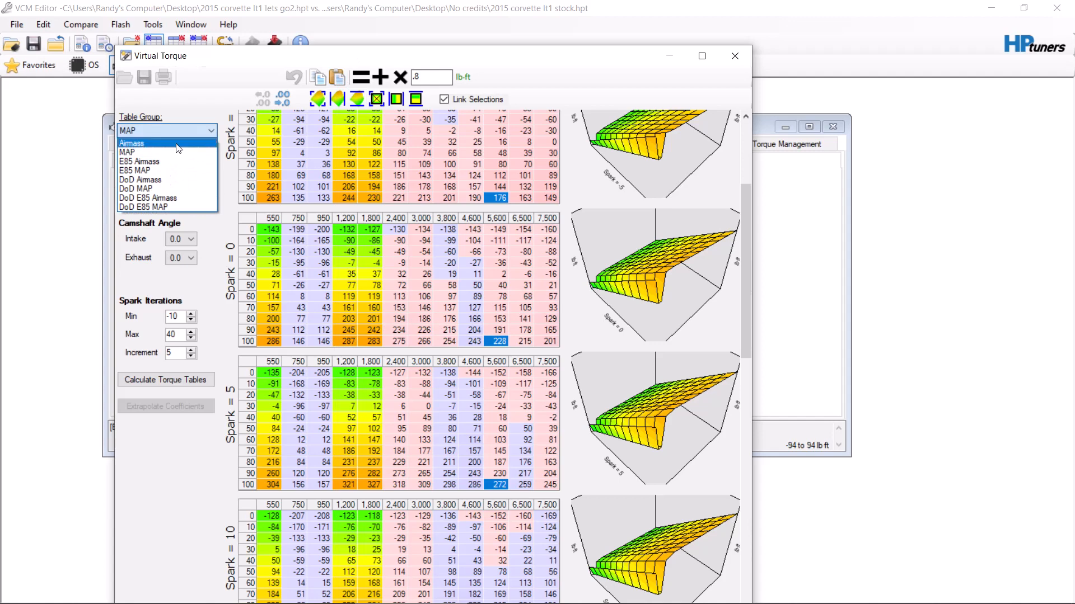
pyautogui.click(139, 161)
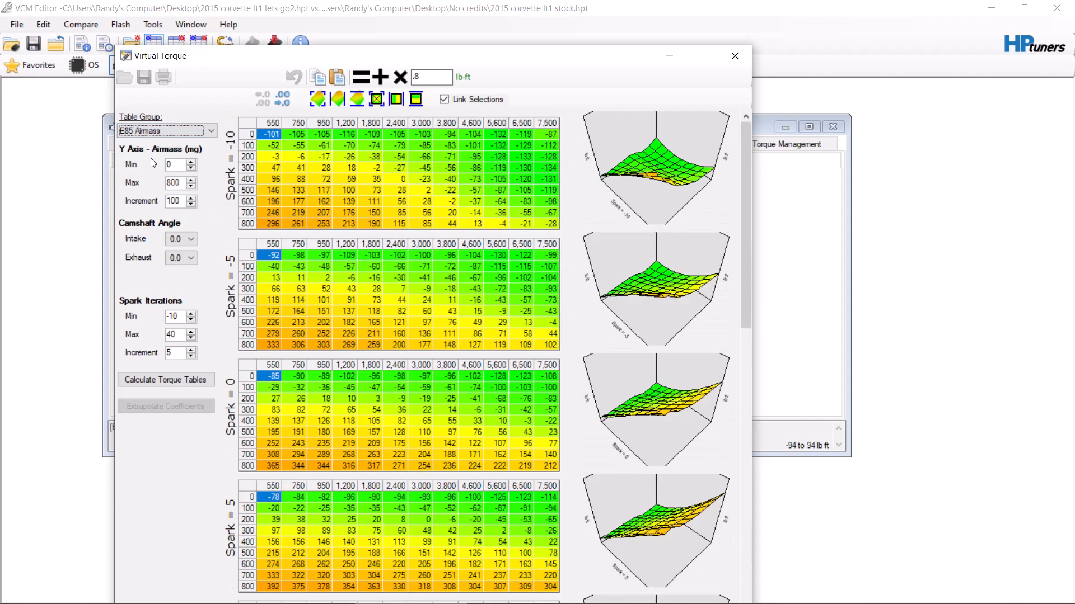
pyautogui.click(214, 129)
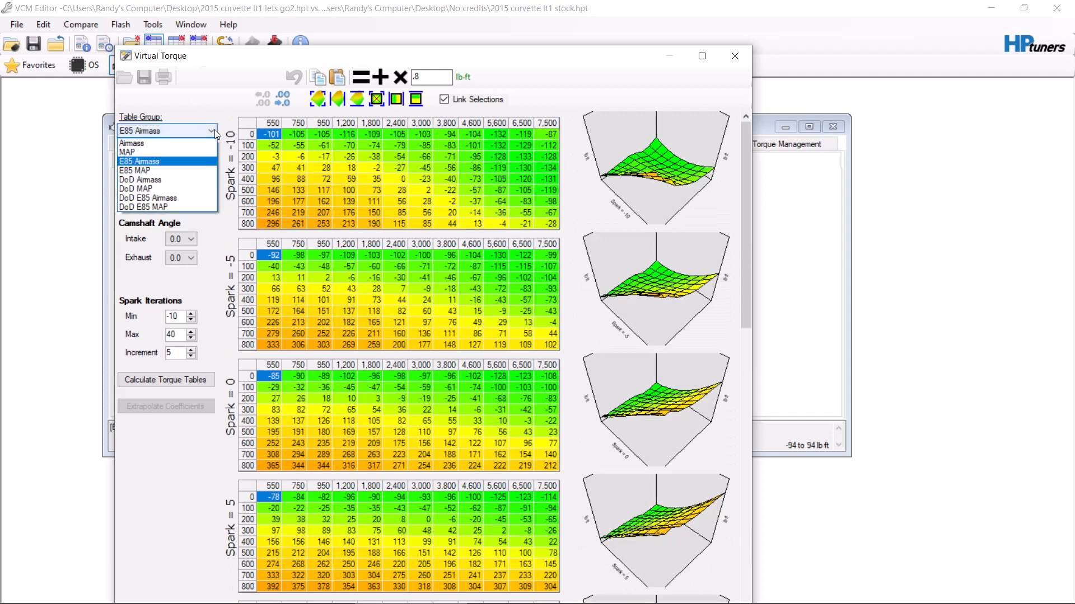
pyautogui.click(150, 144)
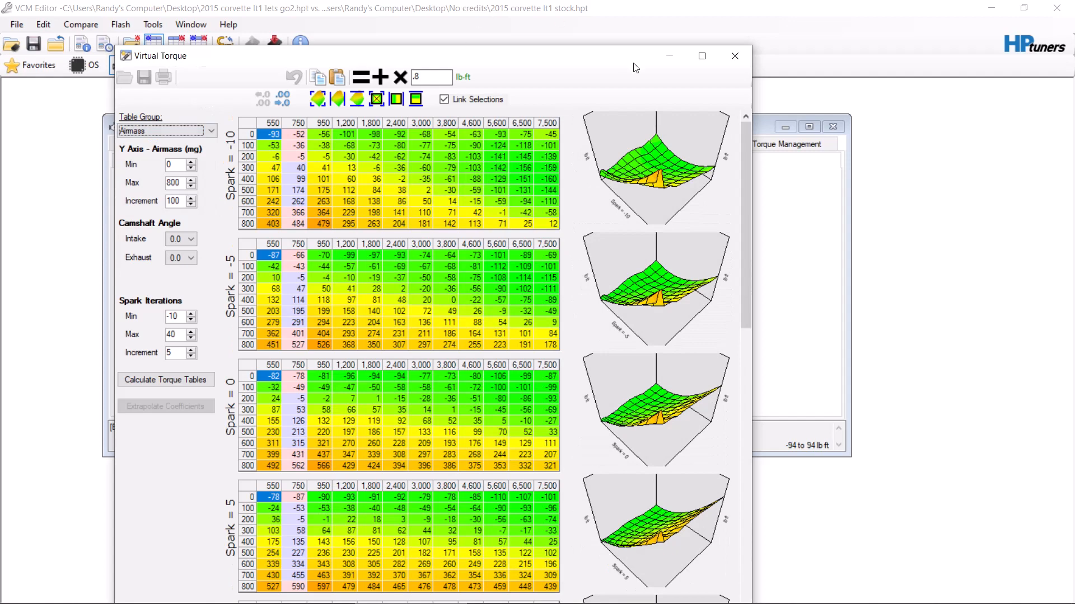
# Close Virtual Torque and compare the Map A - Normal driver demand table with the stock file's version
pyautogui.click(735, 56)
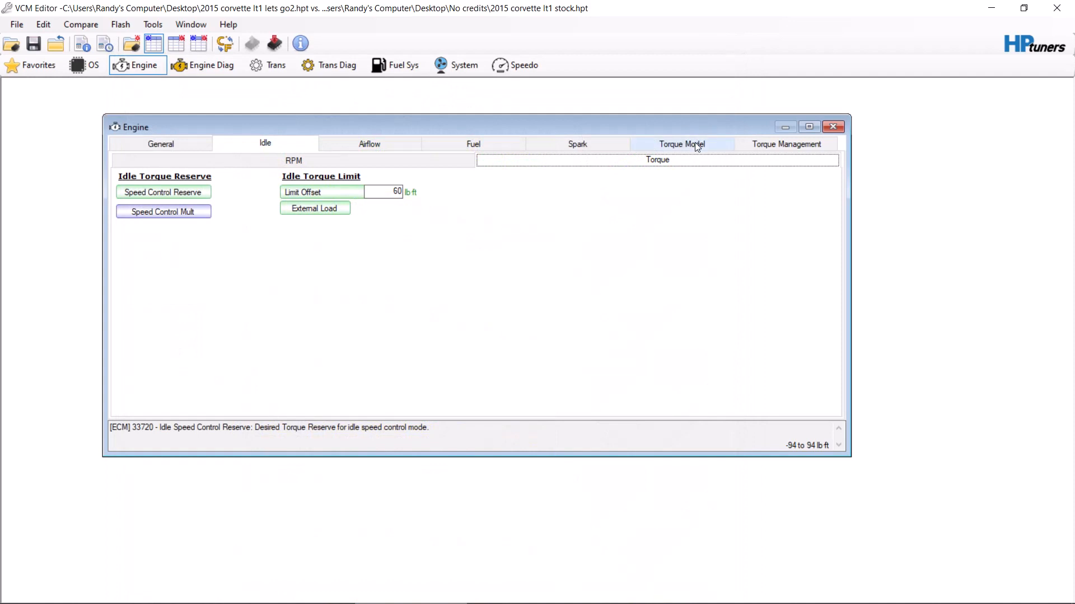
pyautogui.click(781, 144)
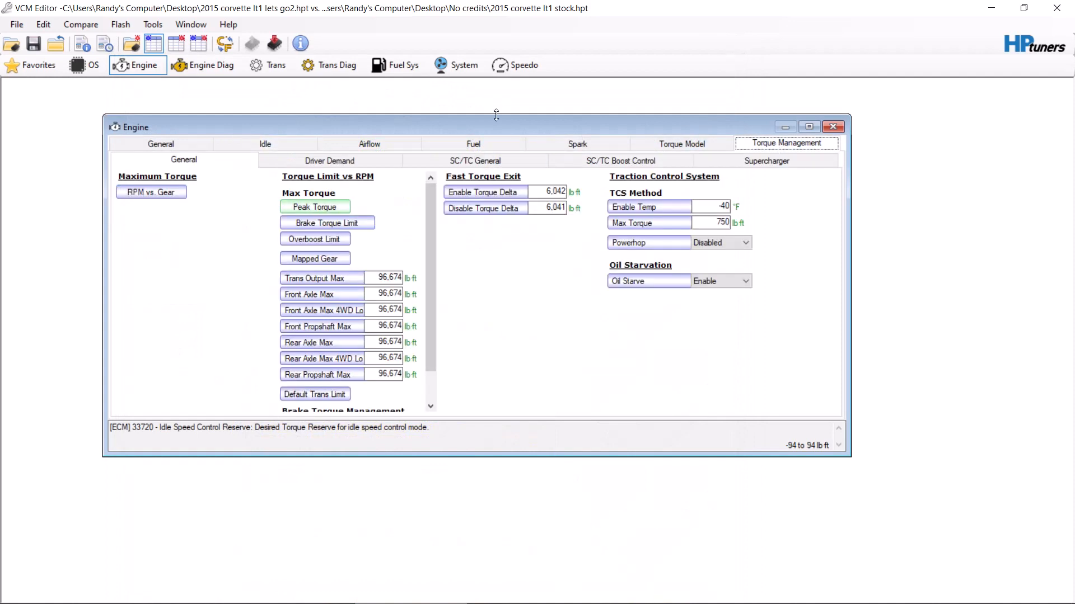
pyautogui.click(383, 162)
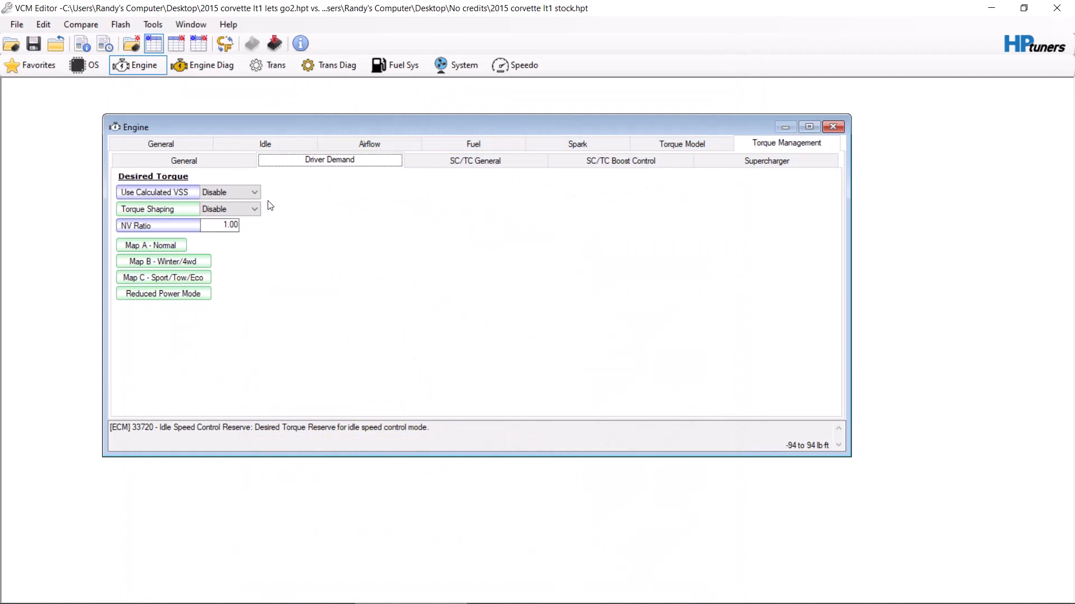
pyautogui.moveTo(178, 211)
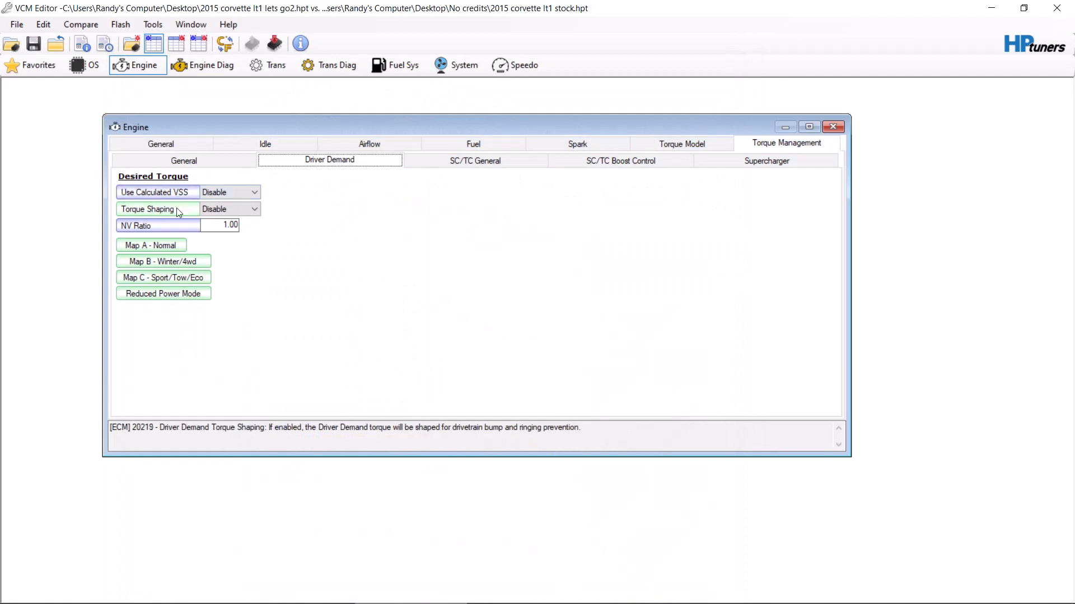
pyautogui.click(145, 250)
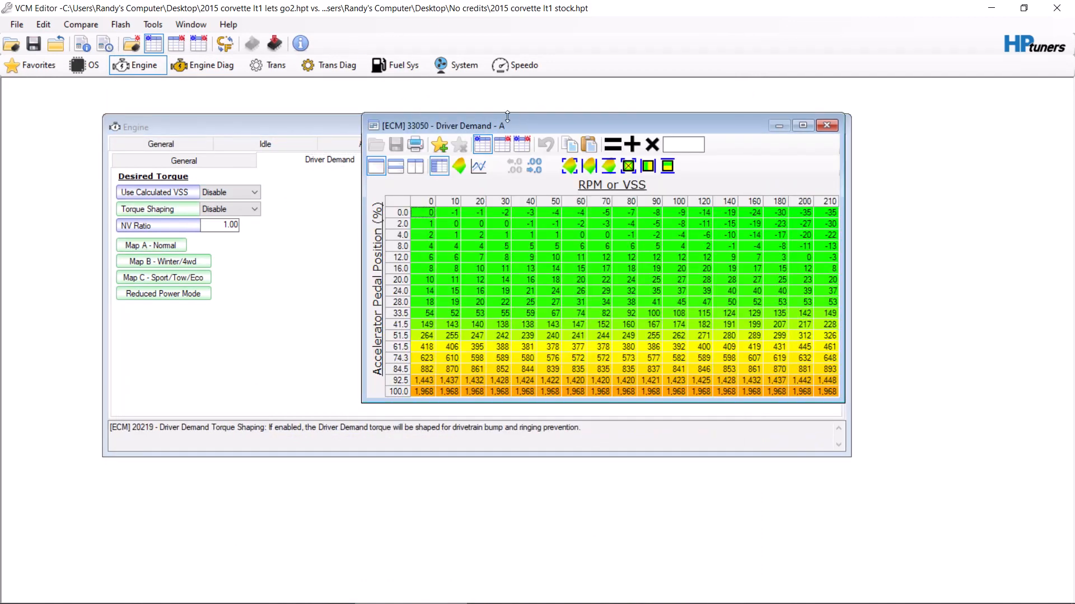
pyautogui.click(502, 144)
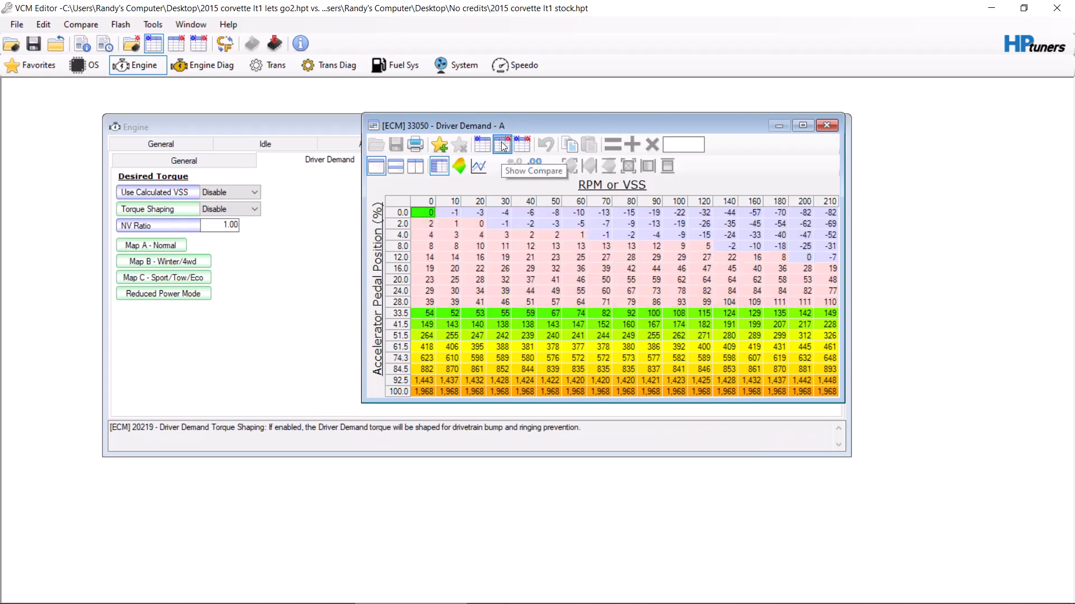
pyautogui.click(479, 146)
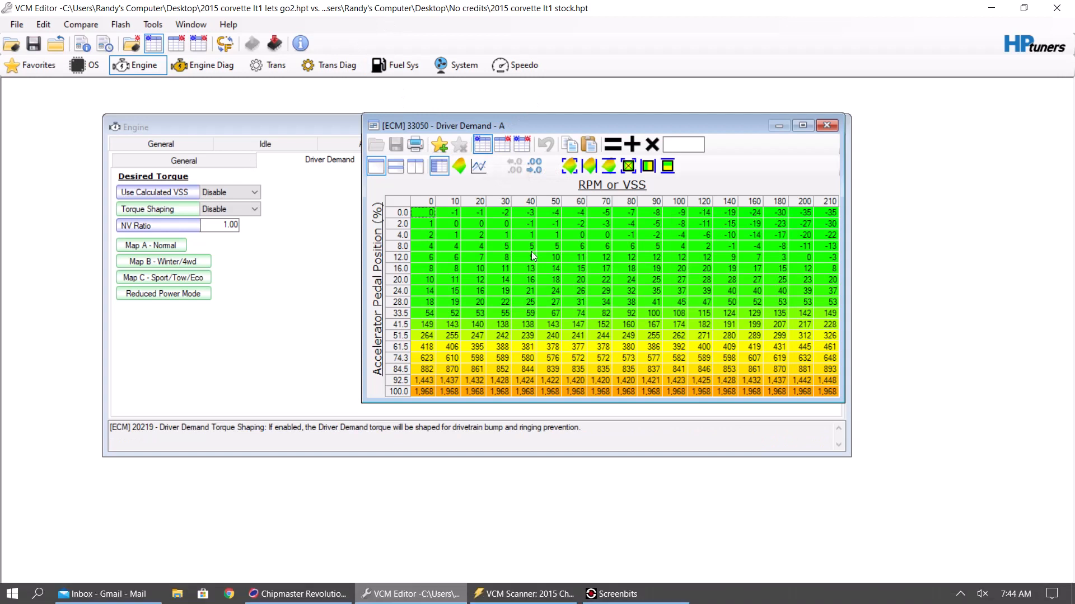
# Switch to VCM Scanner and check the idle rpm, throttle position and torque at several points in the log
pyautogui.click(523, 599)
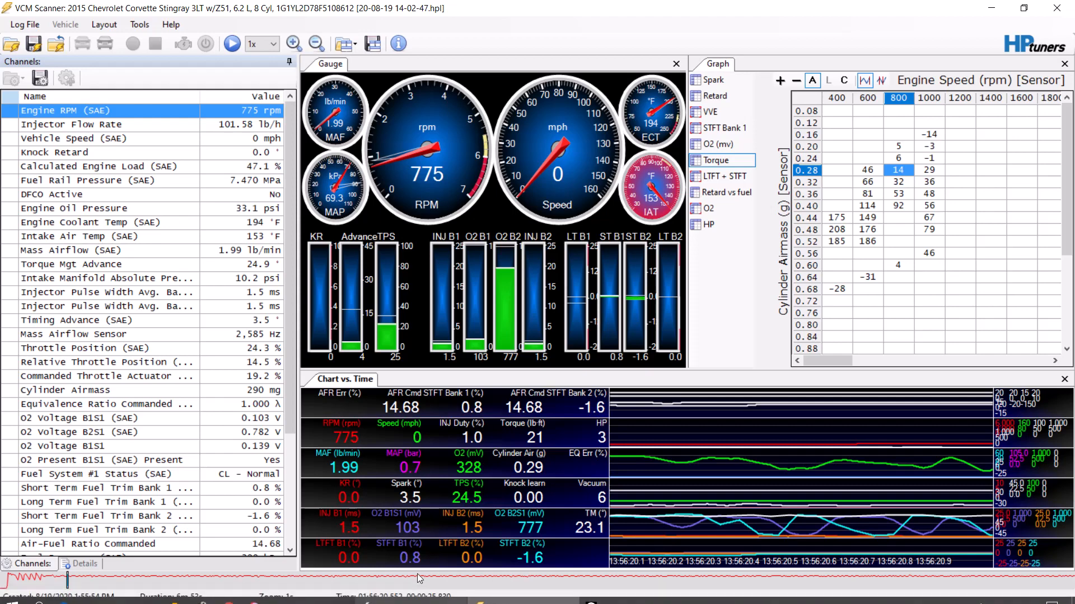
pyautogui.click(619, 580)
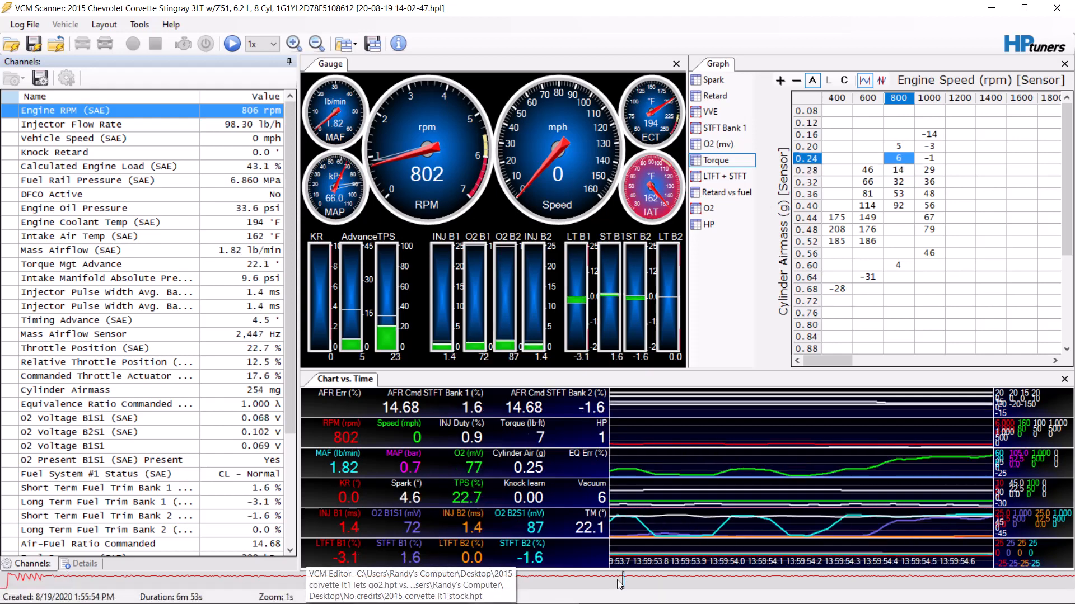
pyautogui.moveTo(618, 581); pyautogui.dragTo(323, 581)
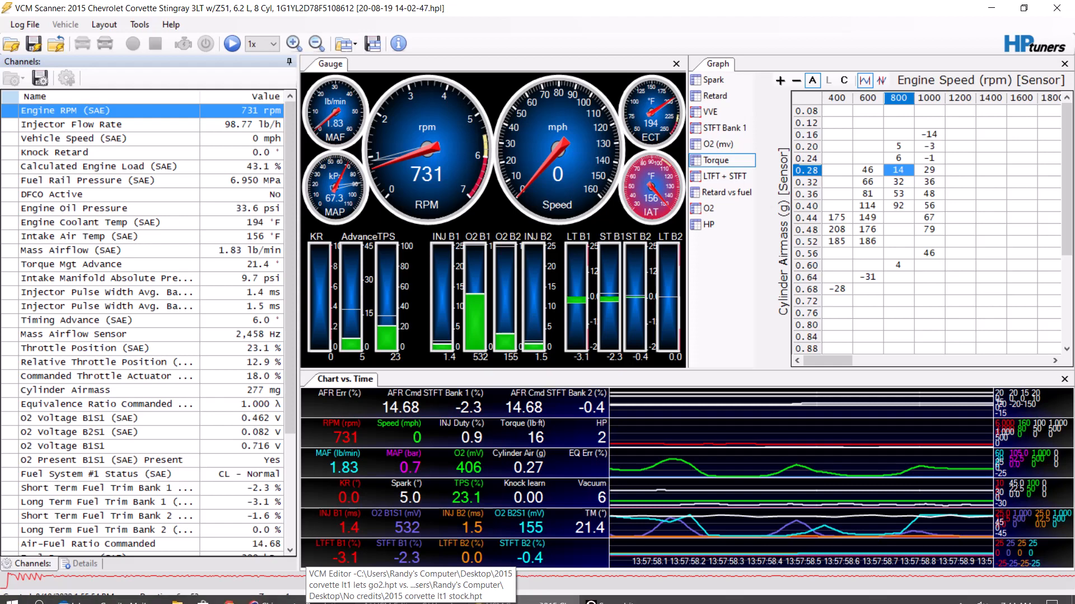
# Highlight the 0 to 24% pedal rows of the Driver Demand table in VCM Editor and return to VCM Scanner
pyautogui.click(484, 597)
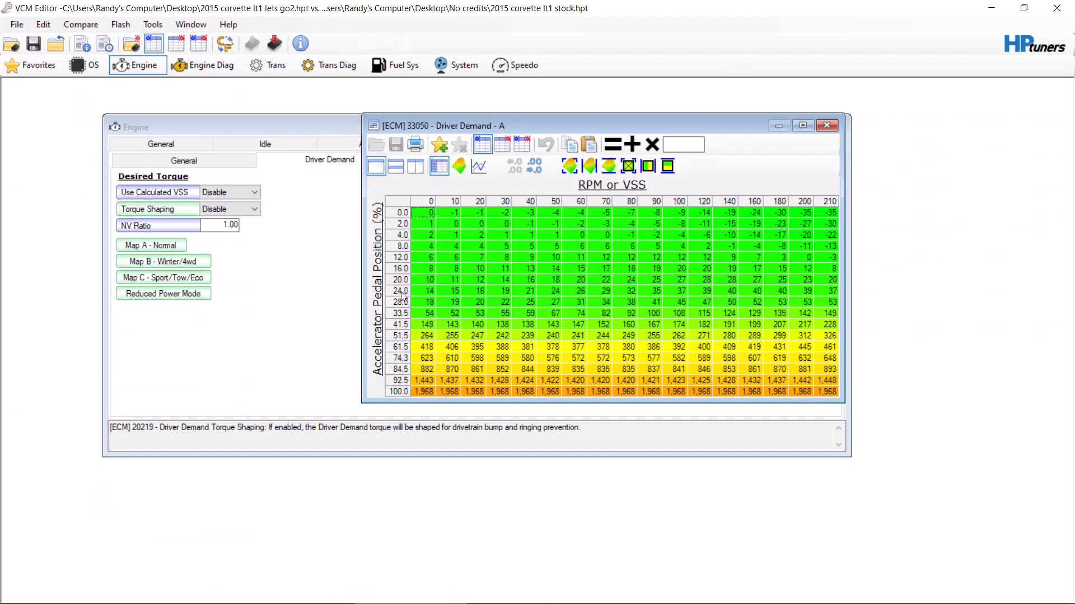
pyautogui.moveTo(400, 291); pyautogui.dragTo(376, 147)
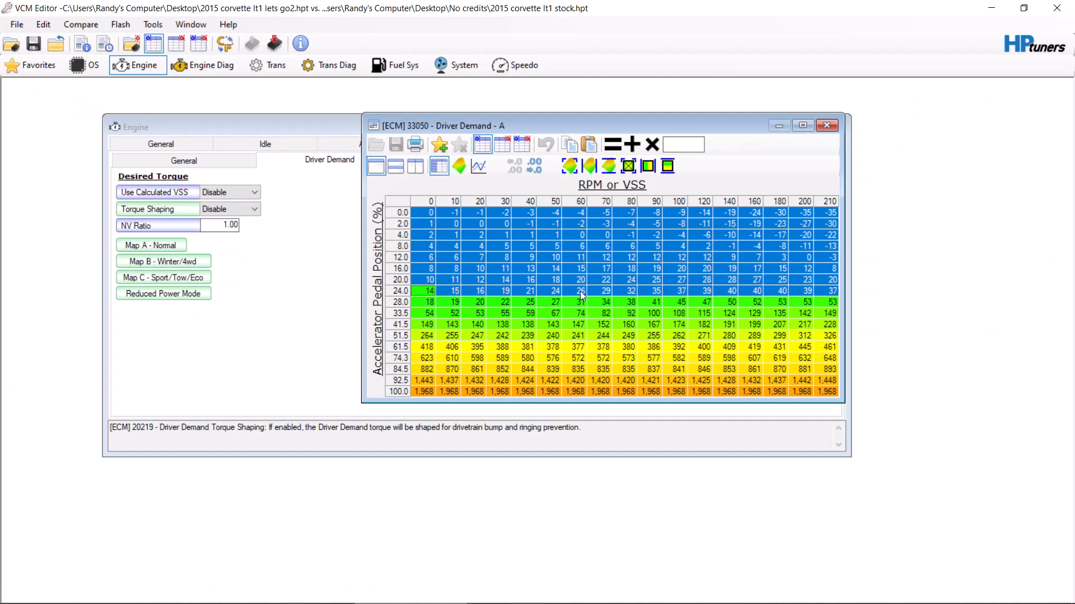
pyautogui.click(523, 543)
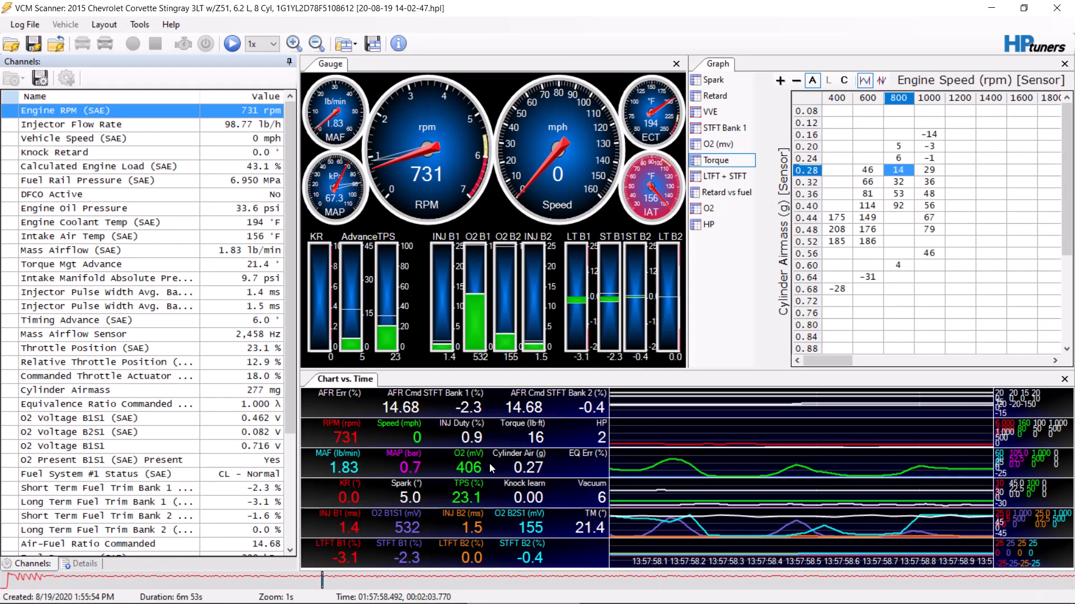
# Compare the logged rpm, throttle position, spark and torque in the opening seconds of the log with several points further along the idle
pyautogui.moveTo(385, 580); pyautogui.dragTo(495, 579)
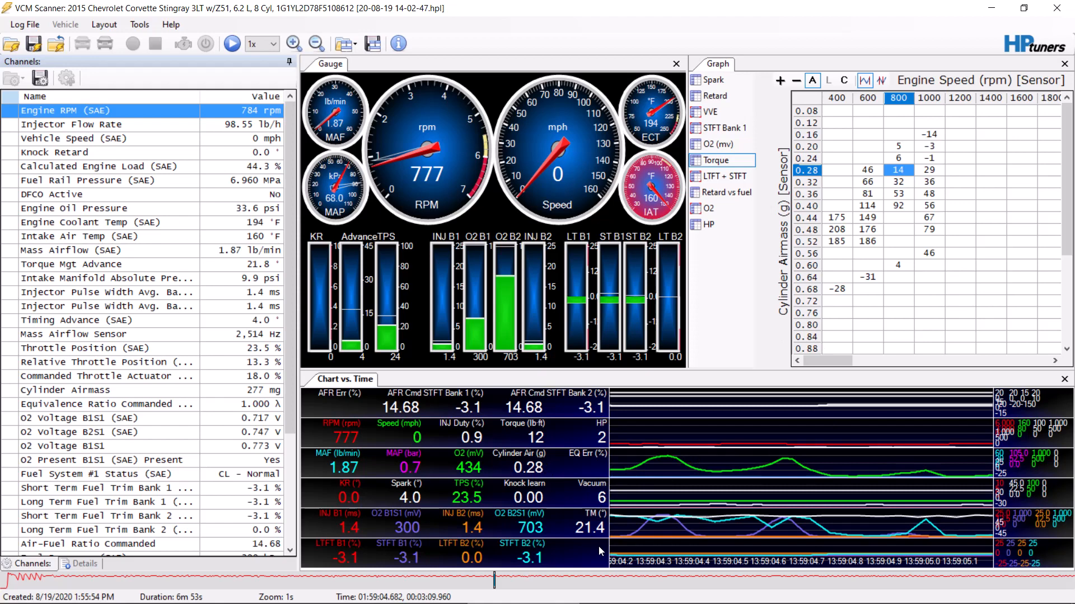
pyautogui.click(26, 586)
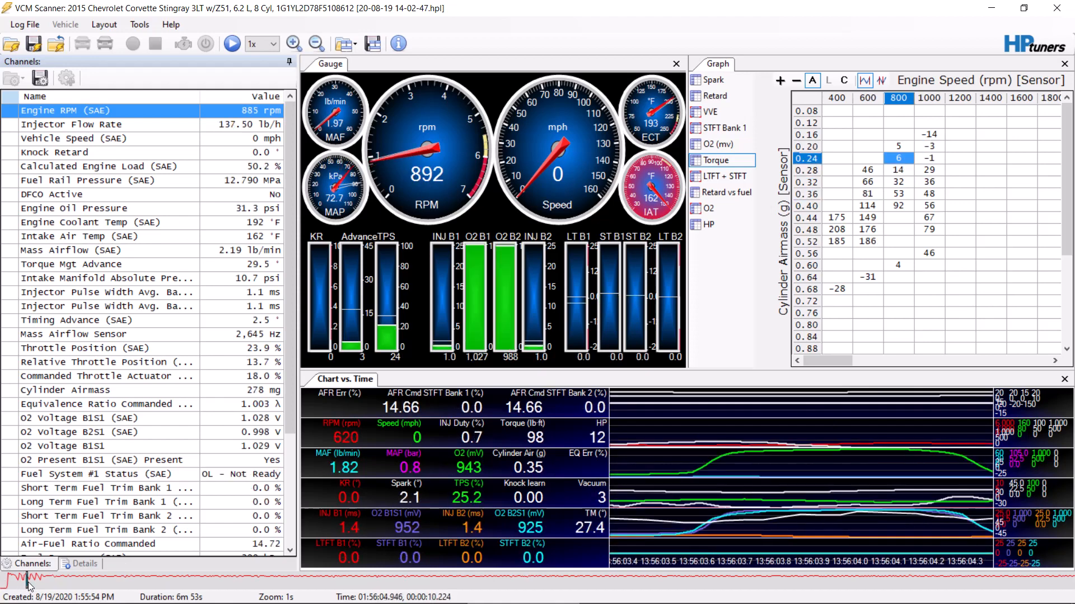
pyautogui.moveTo(28, 582)
pyautogui.mouseDown()
pyautogui.moveTo(40, 587)
pyautogui.moveTo(30, 595)
pyautogui.mouseUp()
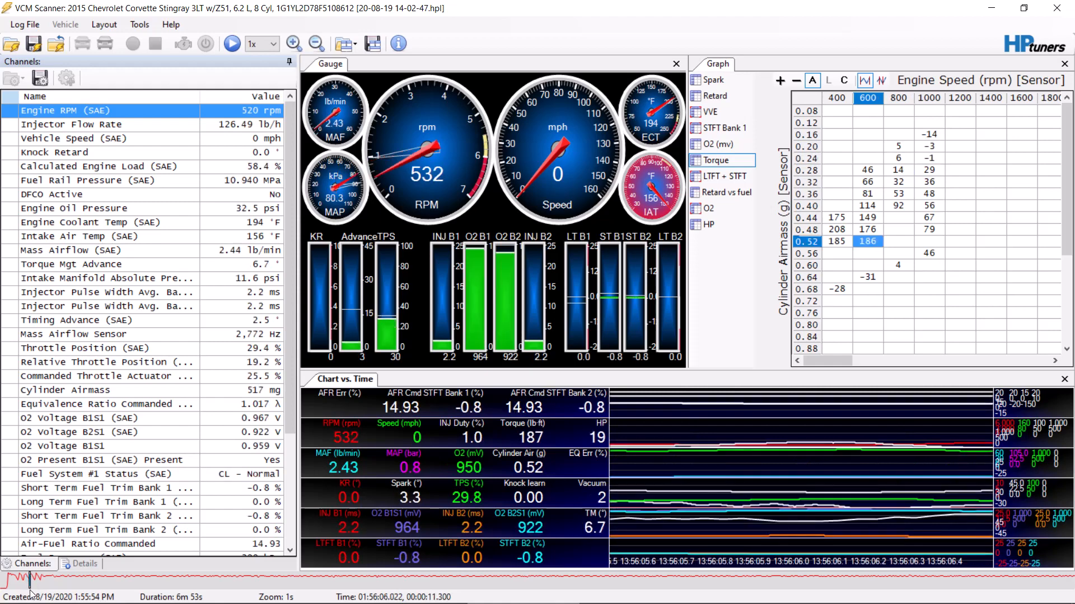
pyautogui.moveTo(30, 595); pyautogui.dragTo(31, 595)
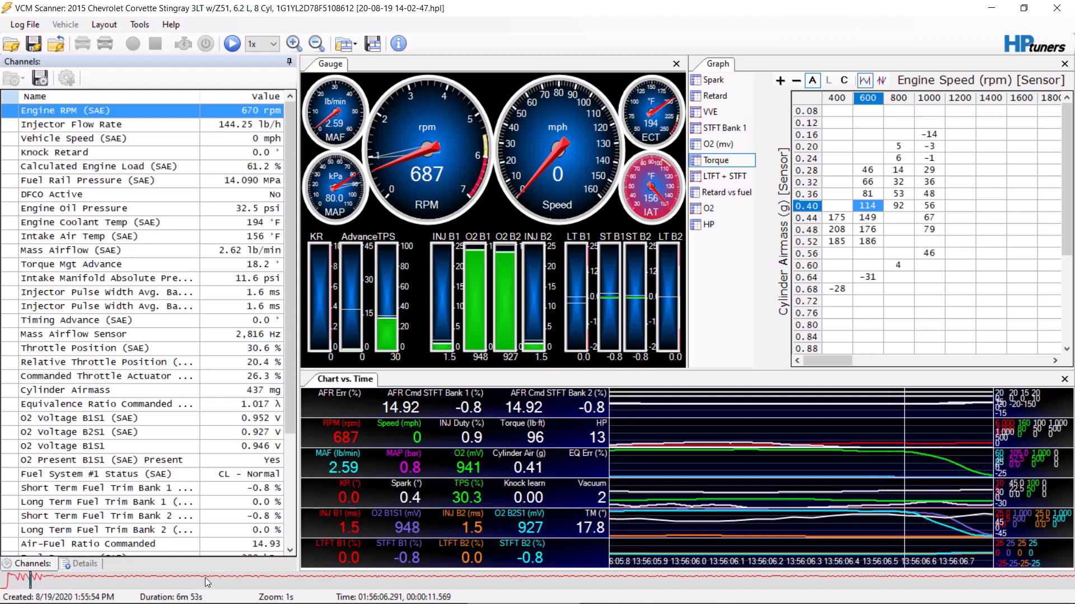
pyautogui.click(73, 581)
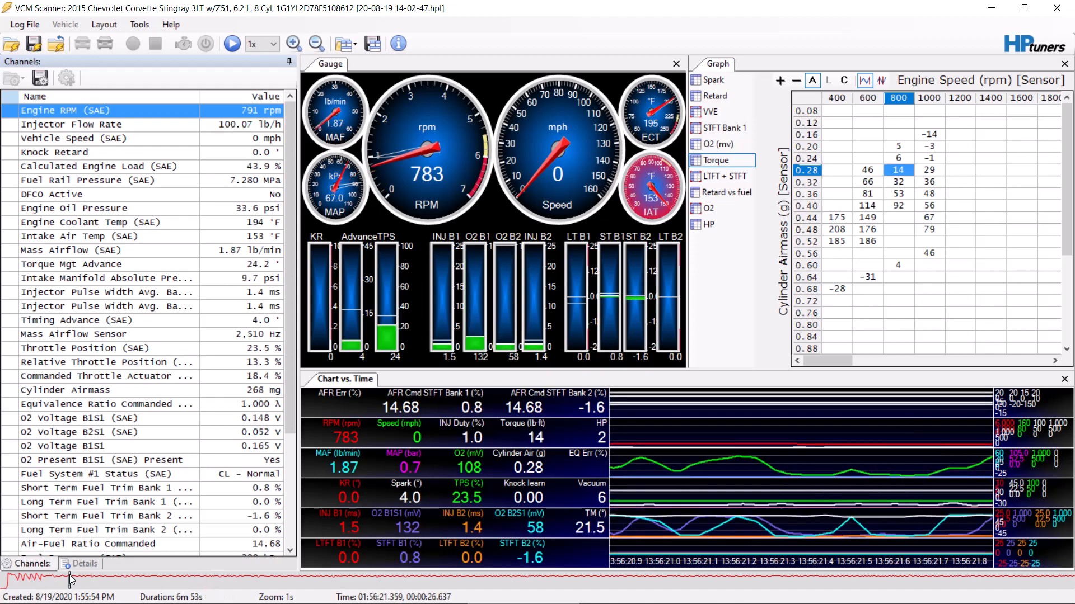
pyautogui.moveTo(71, 581)
pyautogui.mouseDown()
pyautogui.moveTo(432, 575)
pyautogui.moveTo(503, 562)
pyautogui.moveTo(737, 569)
pyautogui.mouseUp()
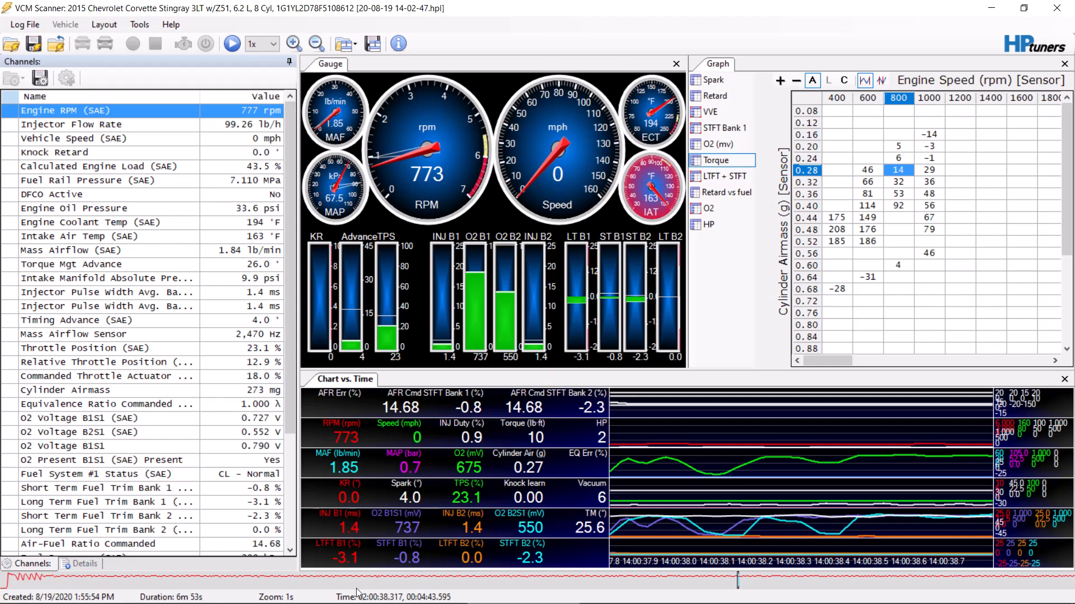
# Switch to VCM Editor, close the Driver Demand table and review the Speed Density and Dynamic airflow settings
pyautogui.moveTo(358, 596)
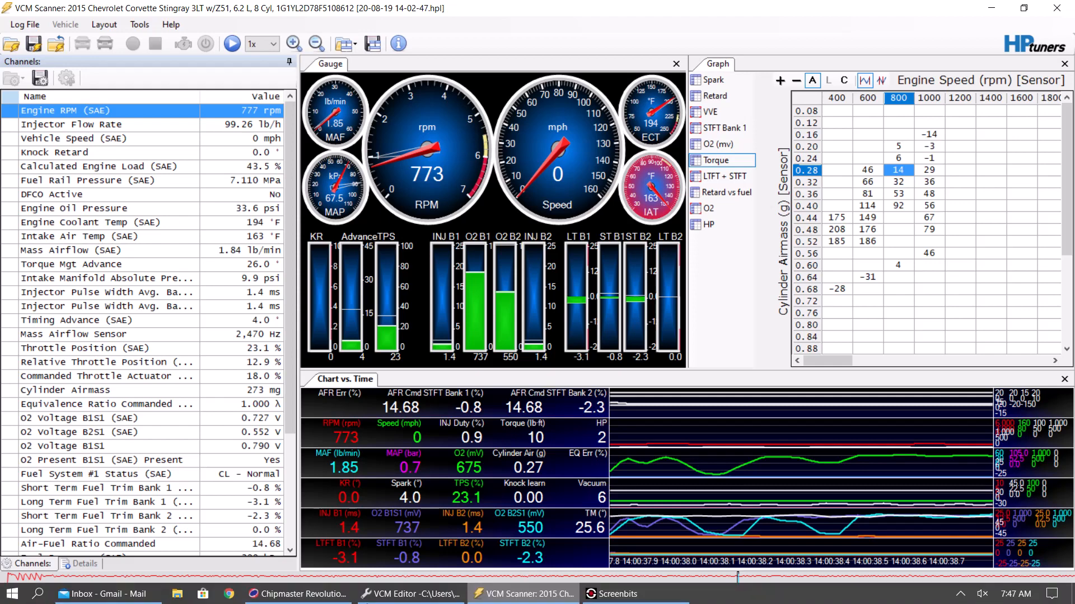
pyautogui.click(418, 596)
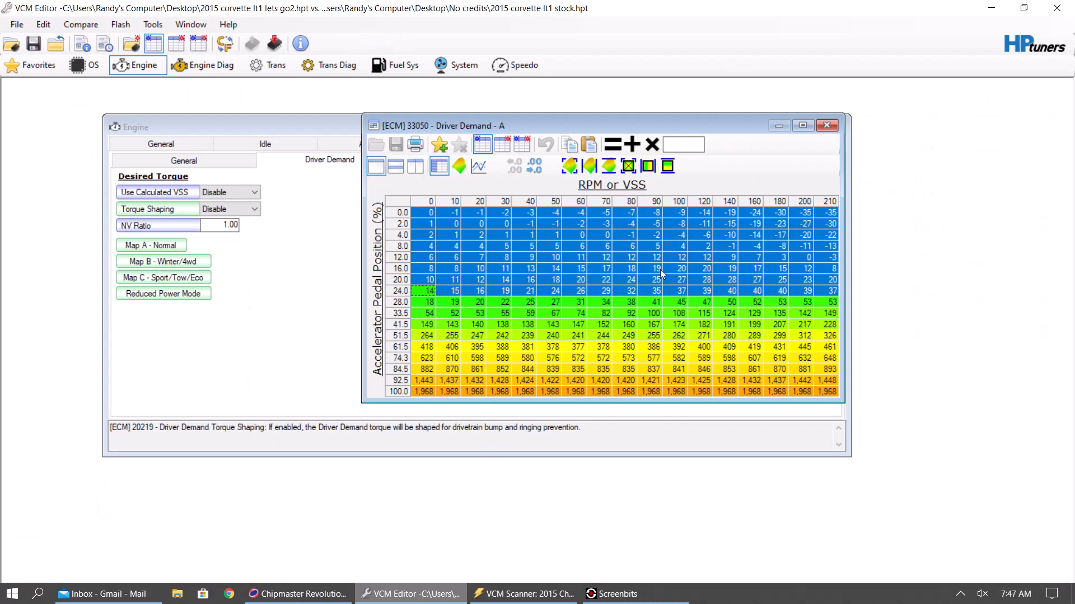
pyautogui.click(825, 123)
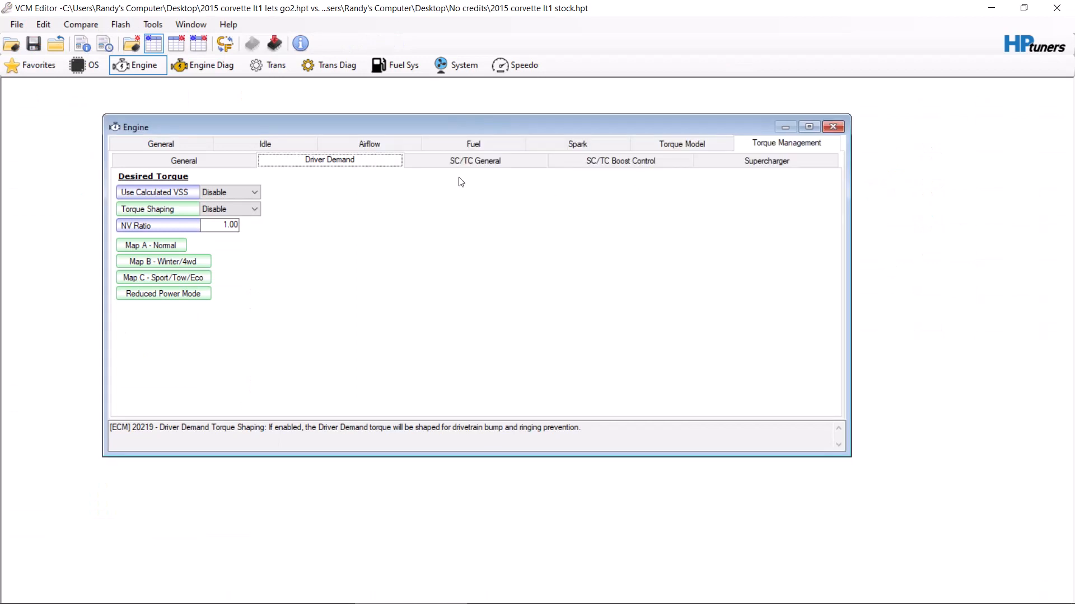
pyautogui.click(369, 141)
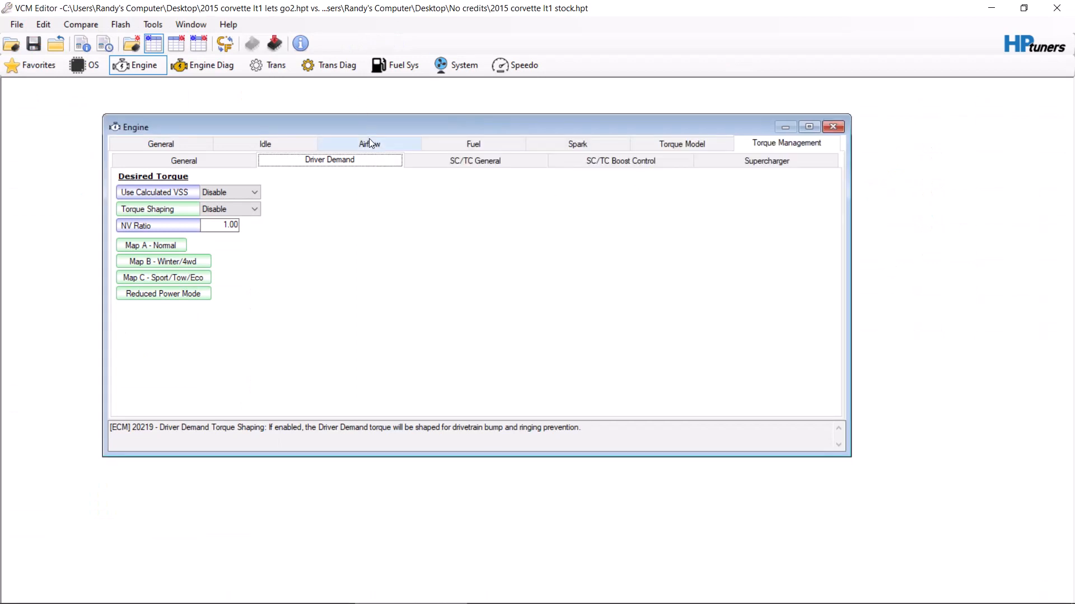
pyautogui.click(353, 162)
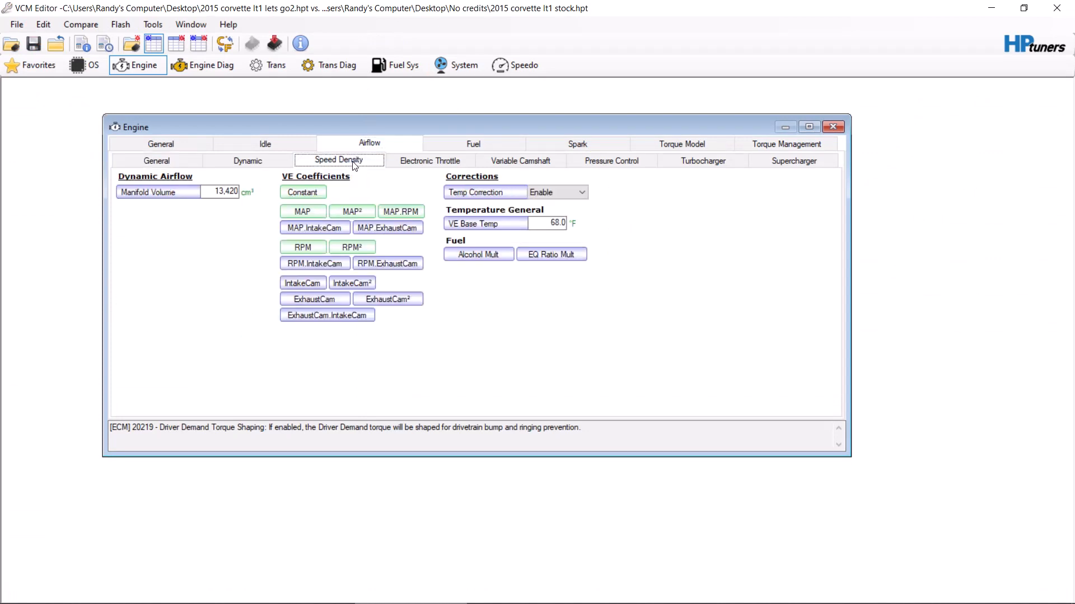
pyautogui.click(263, 162)
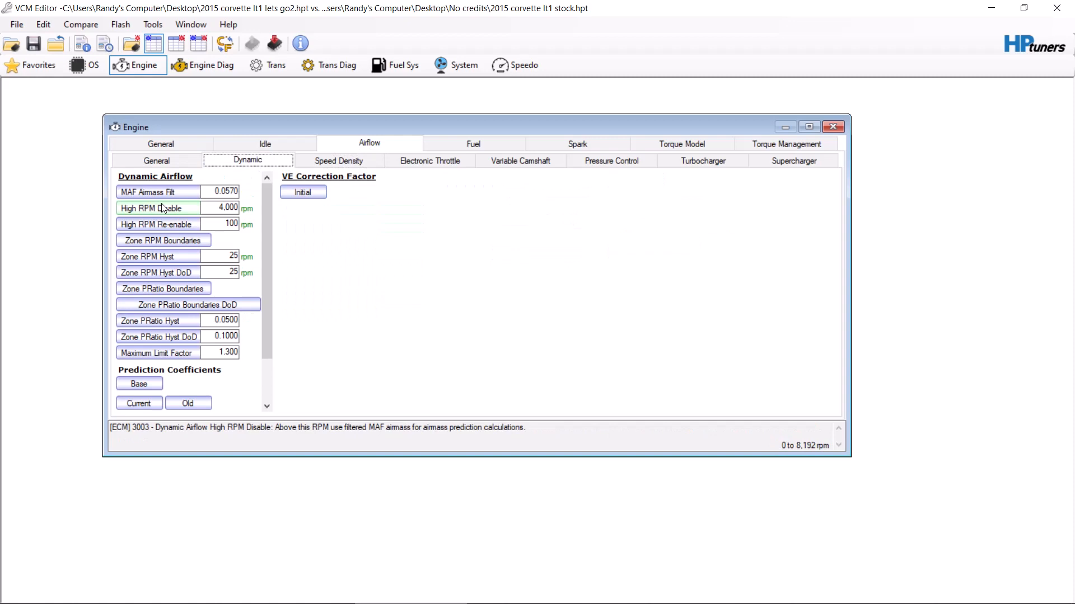
# Review the airflow settings in Engine Diagnostics, including the P2101 throttle error limits, and return to the Engine settings
pyautogui.click(200, 66)
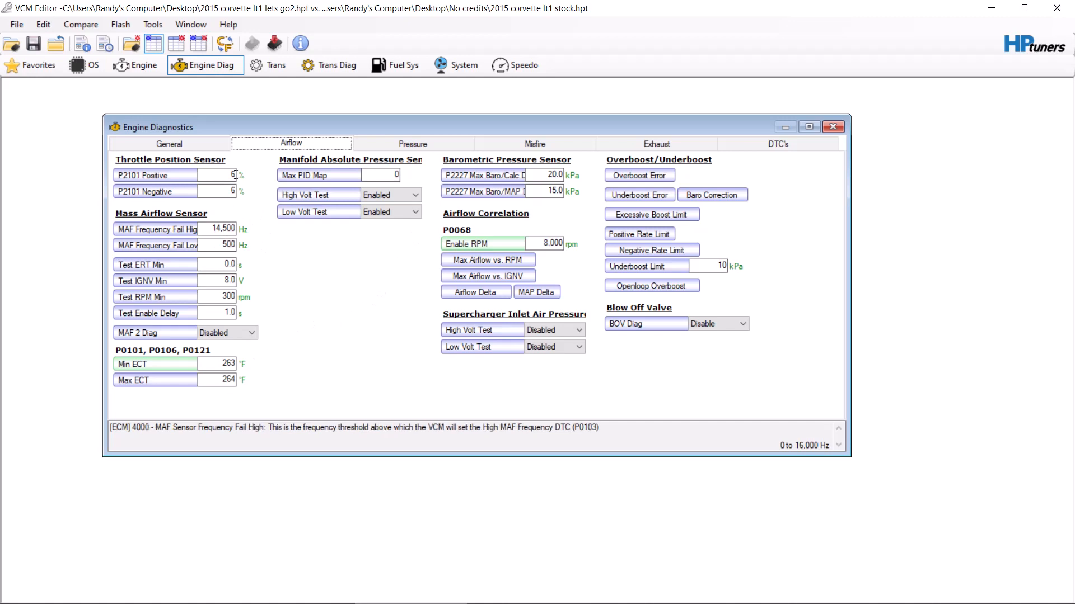
pyautogui.click(148, 144)
pyautogui.click(151, 71)
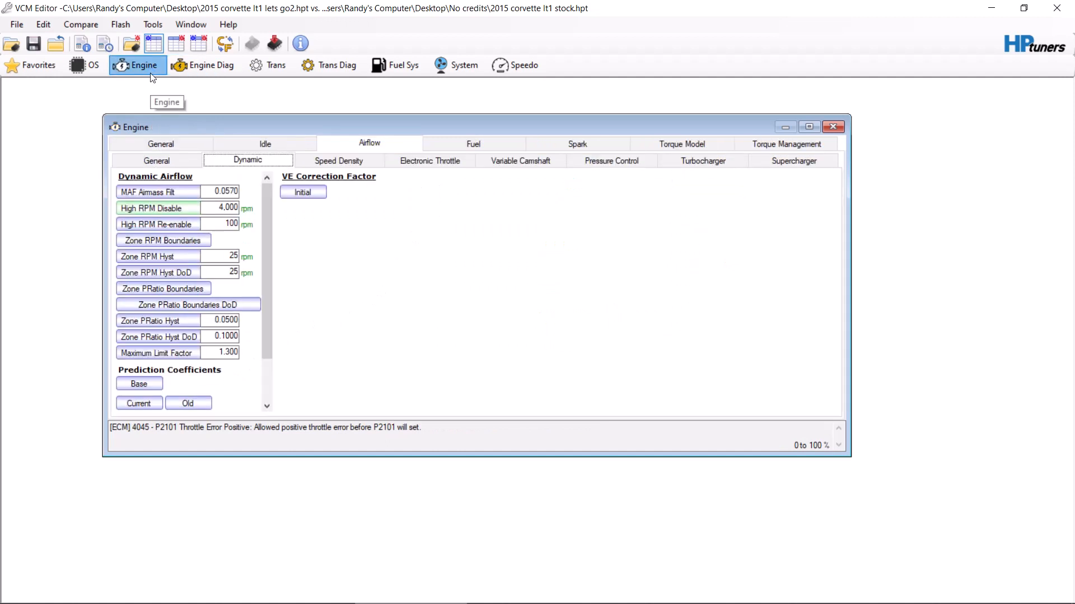
# Check the Max % Area vs RPM table in the Electronic Throttle airflow settings and close it
pyautogui.click(339, 161)
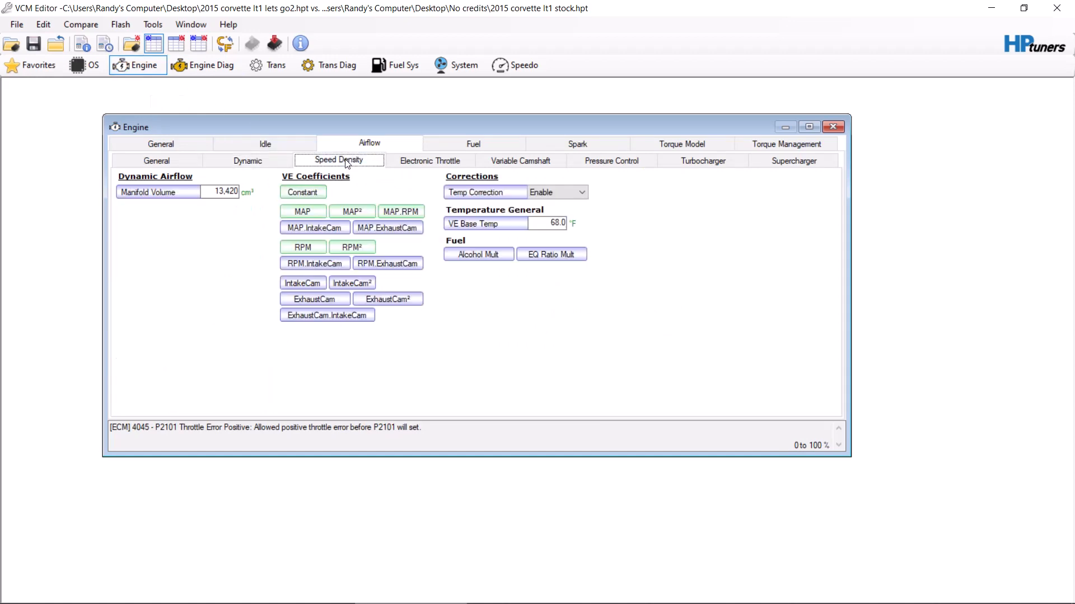
pyautogui.click(401, 166)
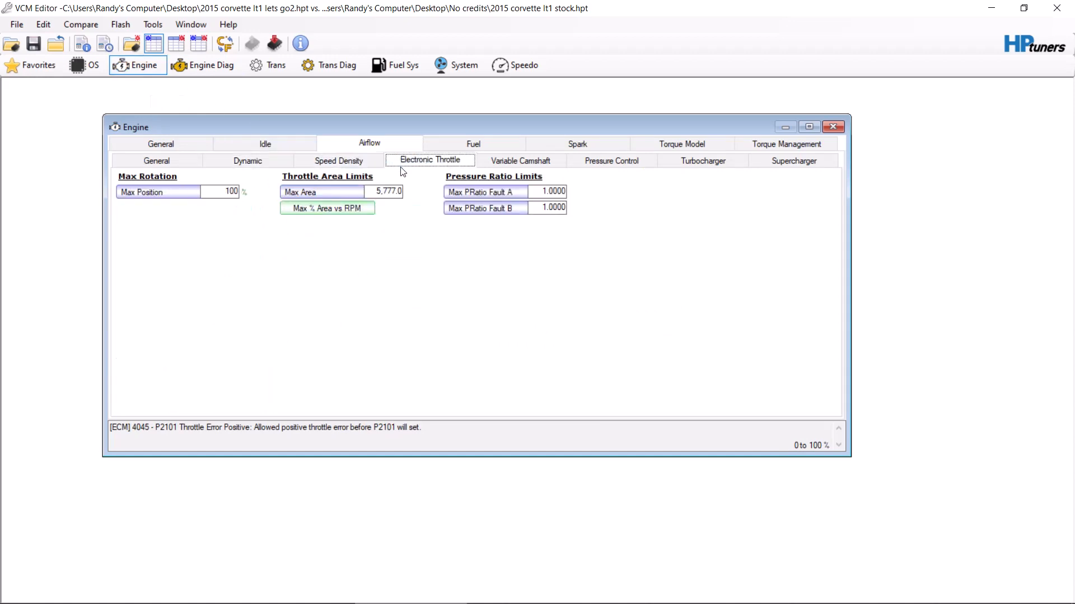
pyautogui.click(338, 211)
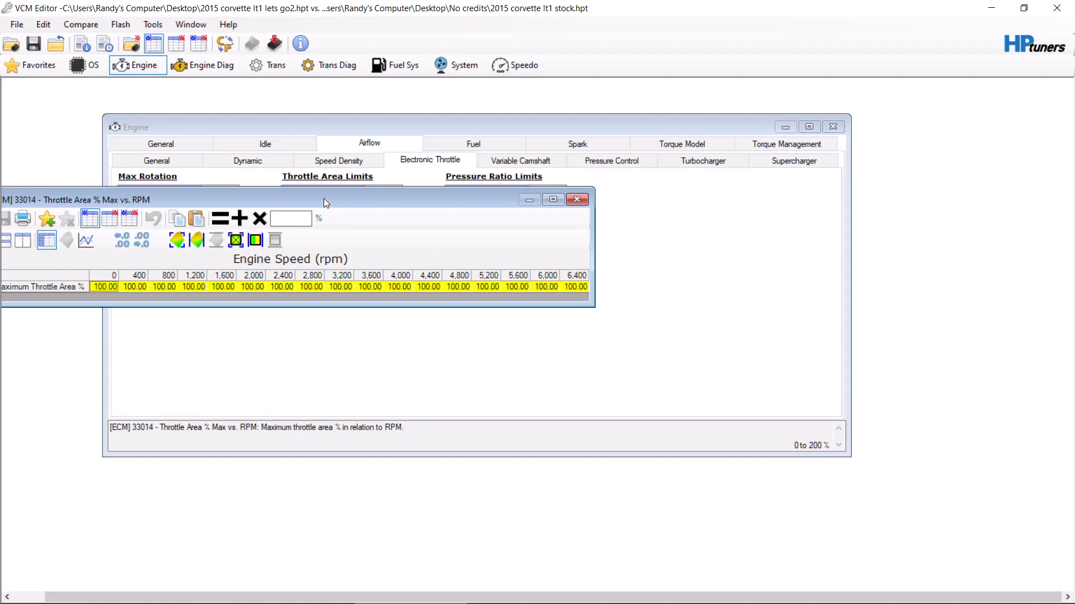
pyautogui.moveTo(324, 202); pyautogui.dragTo(459, 230)
pyautogui.moveTo(304, 227); pyautogui.dragTo(305, 242)
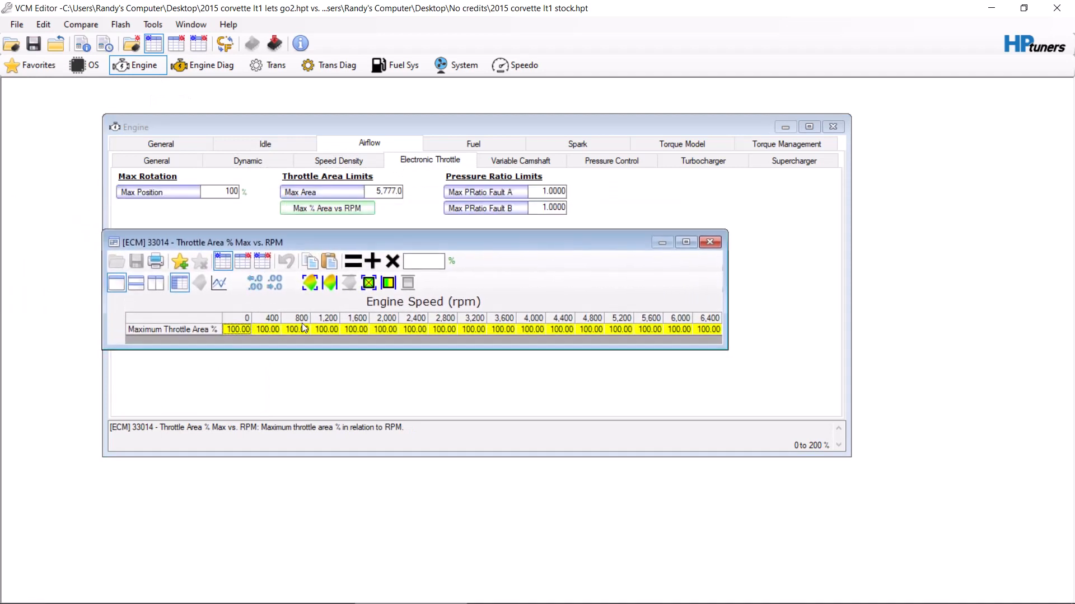
pyautogui.click(709, 243)
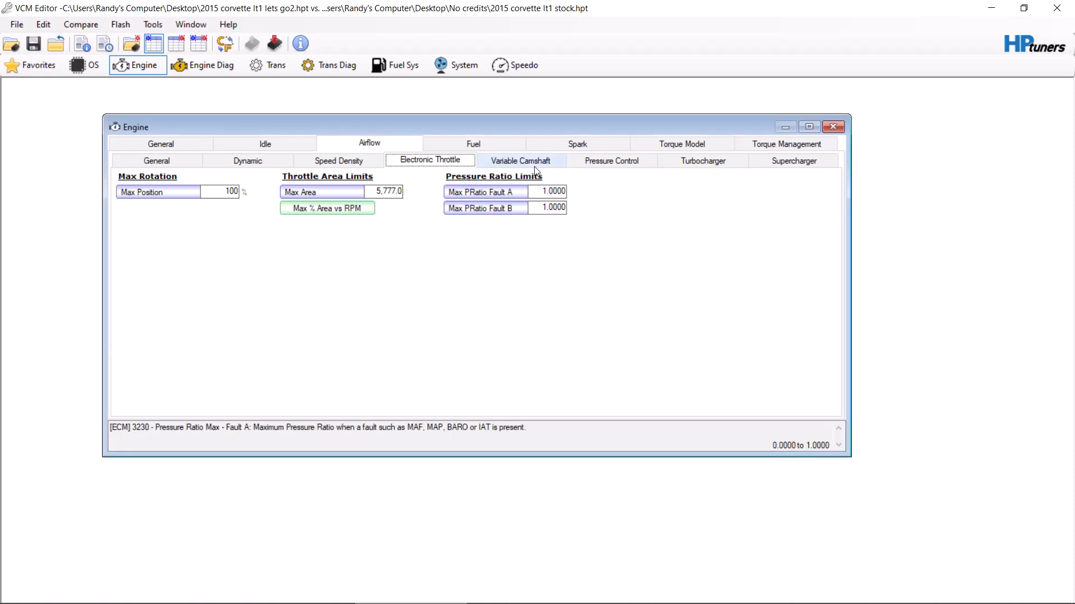
# Look through the Variable Camshaft, Pressure Control and Turbocharger airflow settings
pyautogui.click(512, 162)
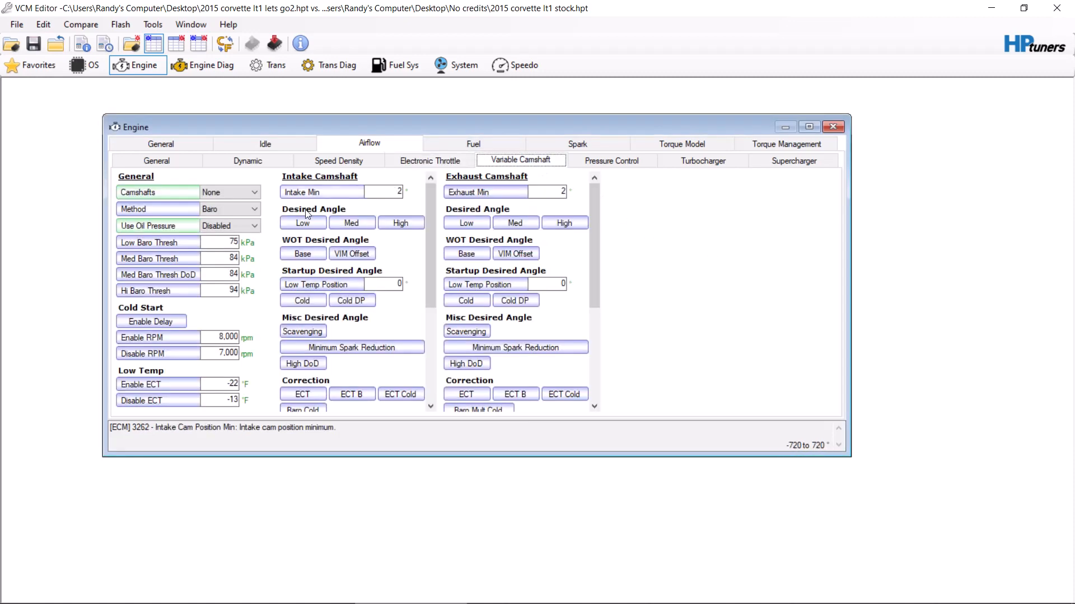
pyautogui.click(579, 165)
pyautogui.click(707, 162)
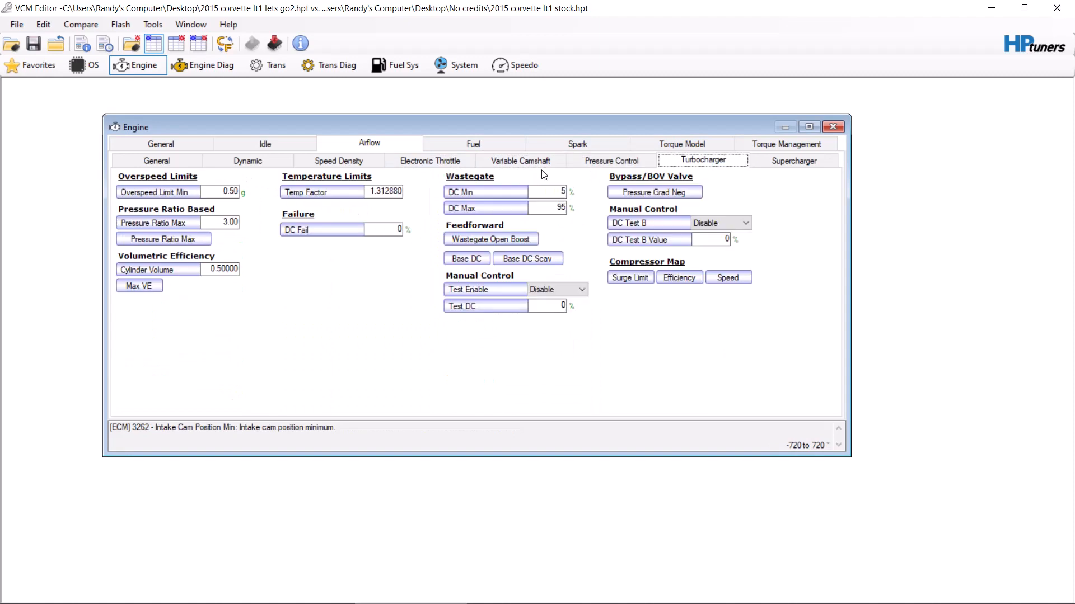
# Review the Enable Pedal and gas EQ Ratio tables in the Power Enrich fuel settings, closing each one
pyautogui.click(506, 148)
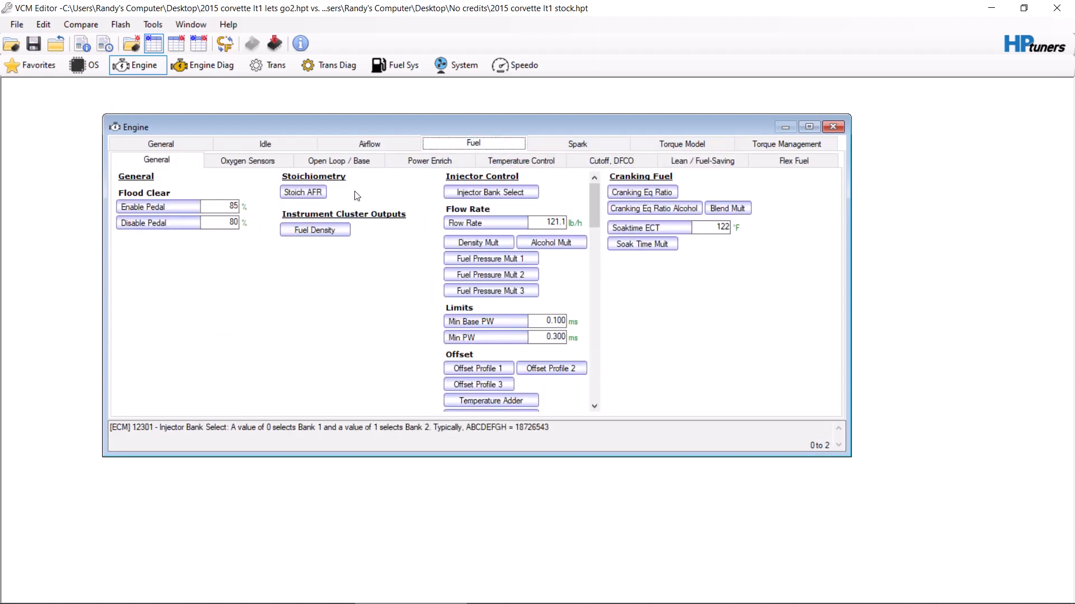
pyautogui.click(288, 160)
pyautogui.click(439, 161)
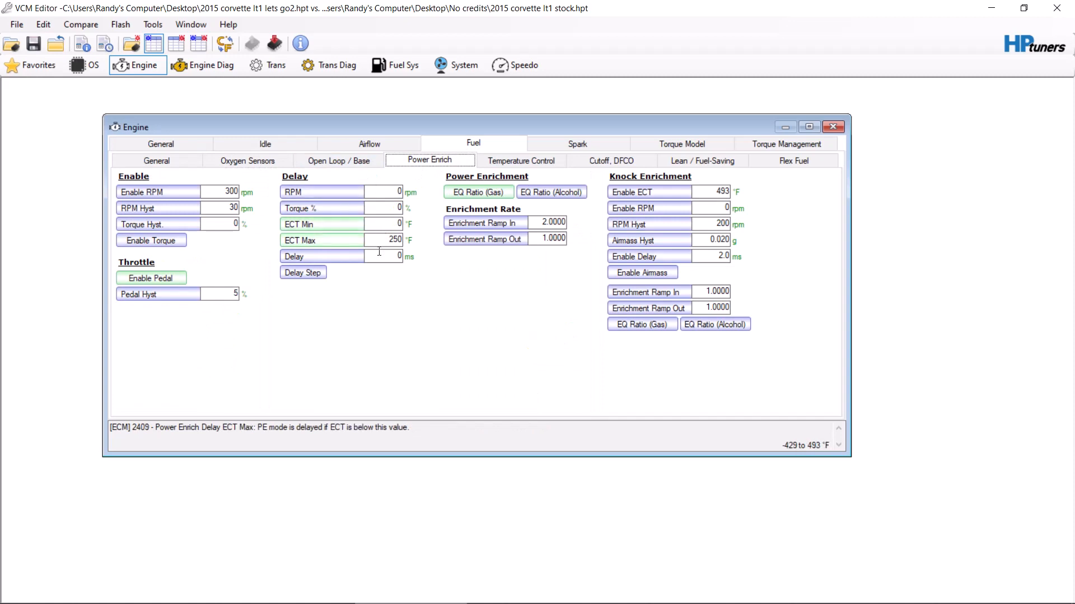
pyautogui.click(167, 274)
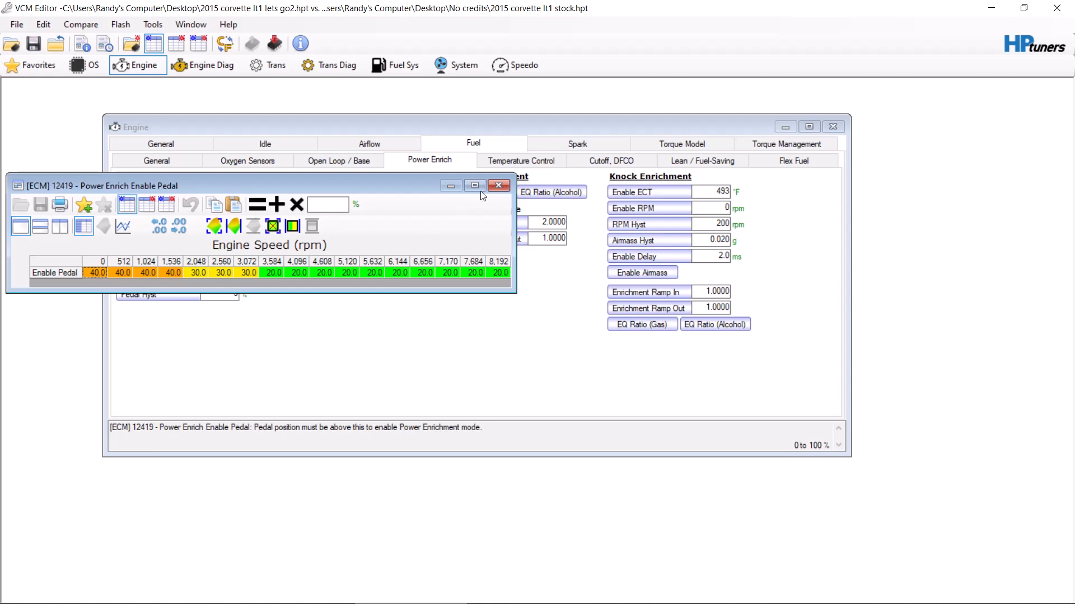
pyautogui.click(498, 186)
pyautogui.click(496, 193)
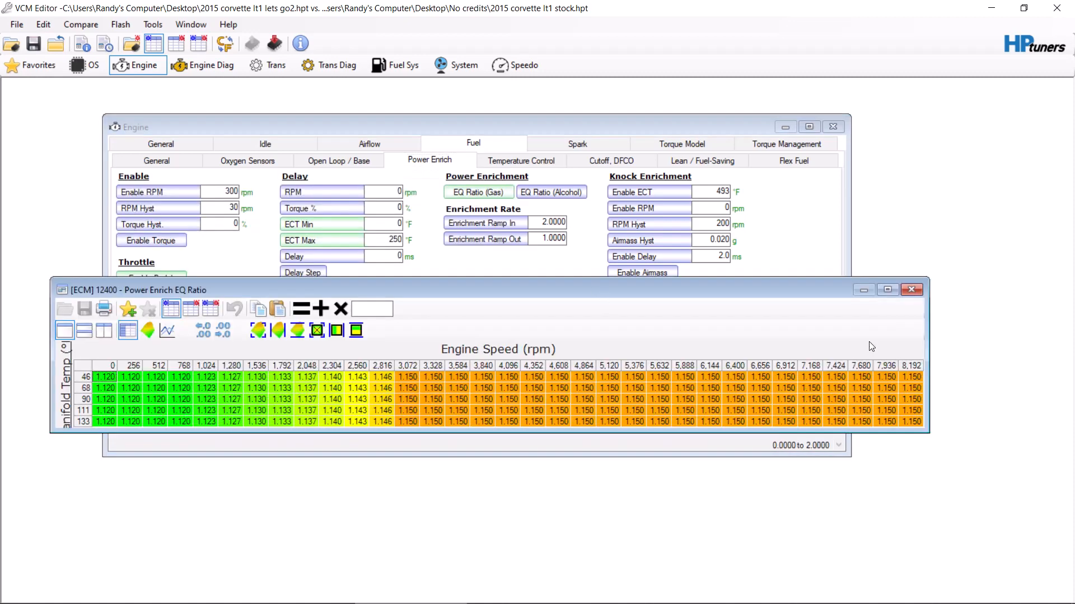
pyautogui.click(913, 290)
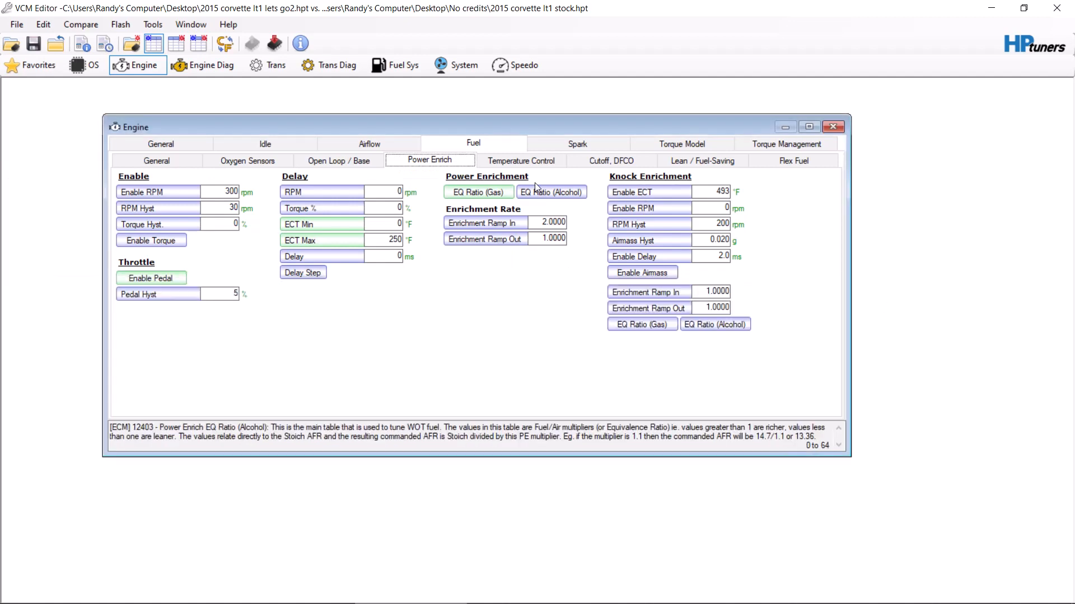
# Review the Temperature Control, Cutoff/DFCO, Lean/Fuel-Saving and Flex Fuel settings of the fuel section
pyautogui.click(553, 161)
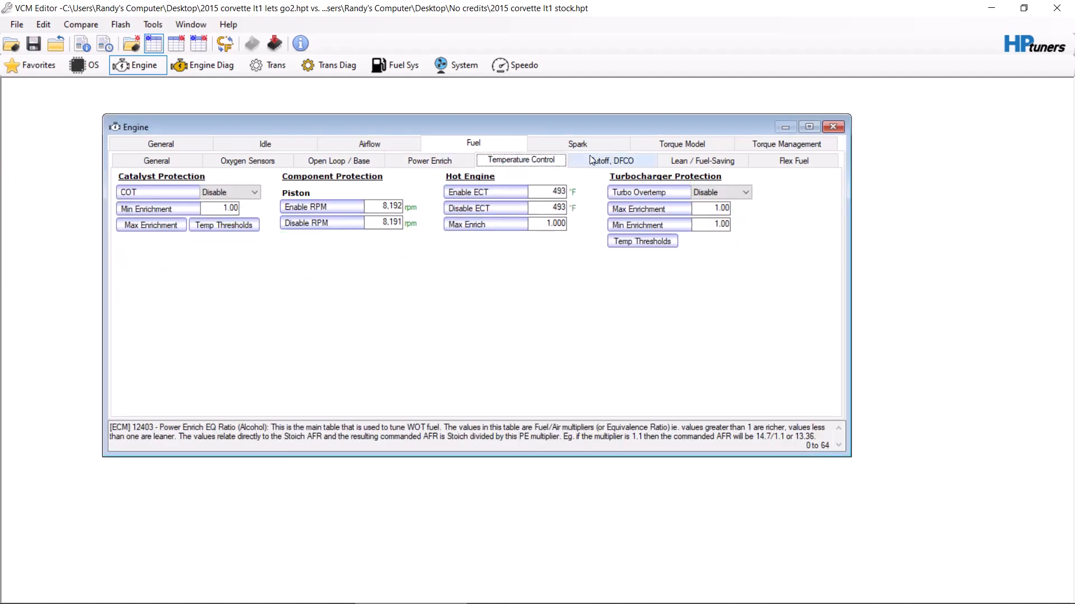
pyautogui.click(597, 167)
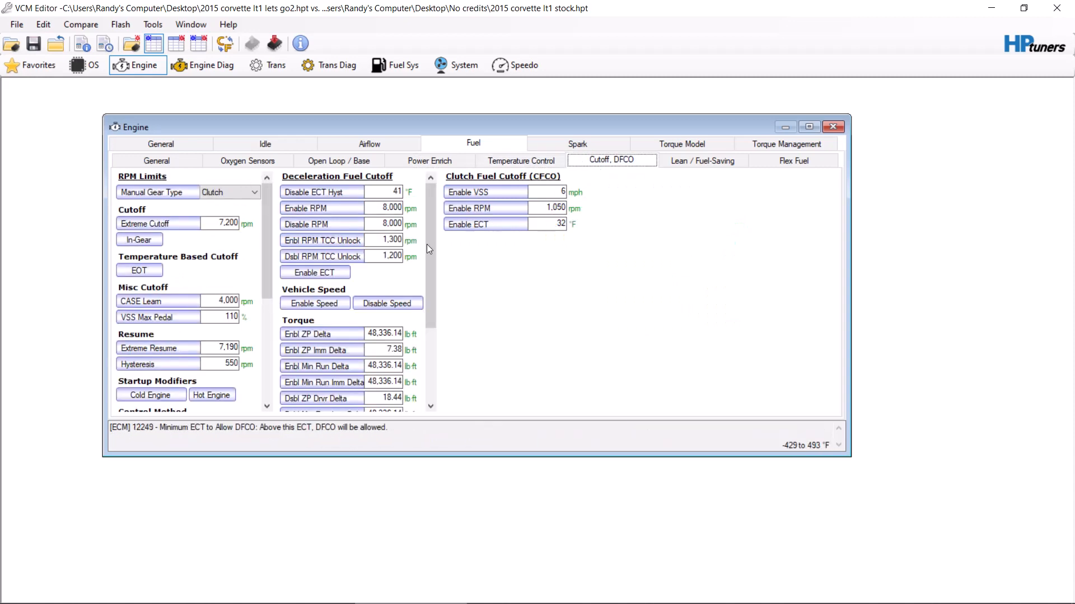
pyautogui.click(689, 162)
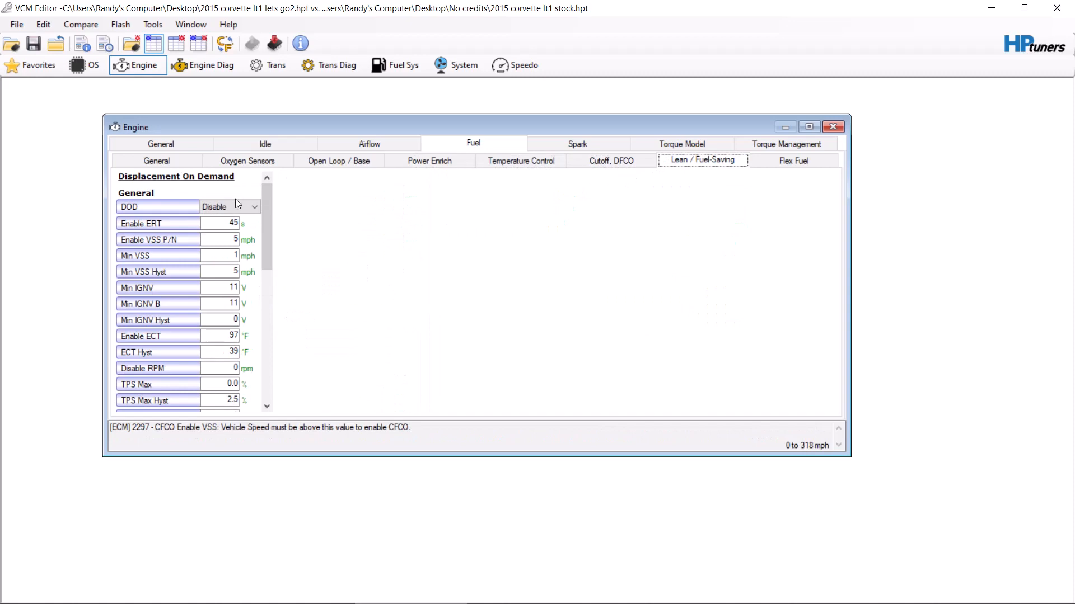
pyautogui.click(784, 146)
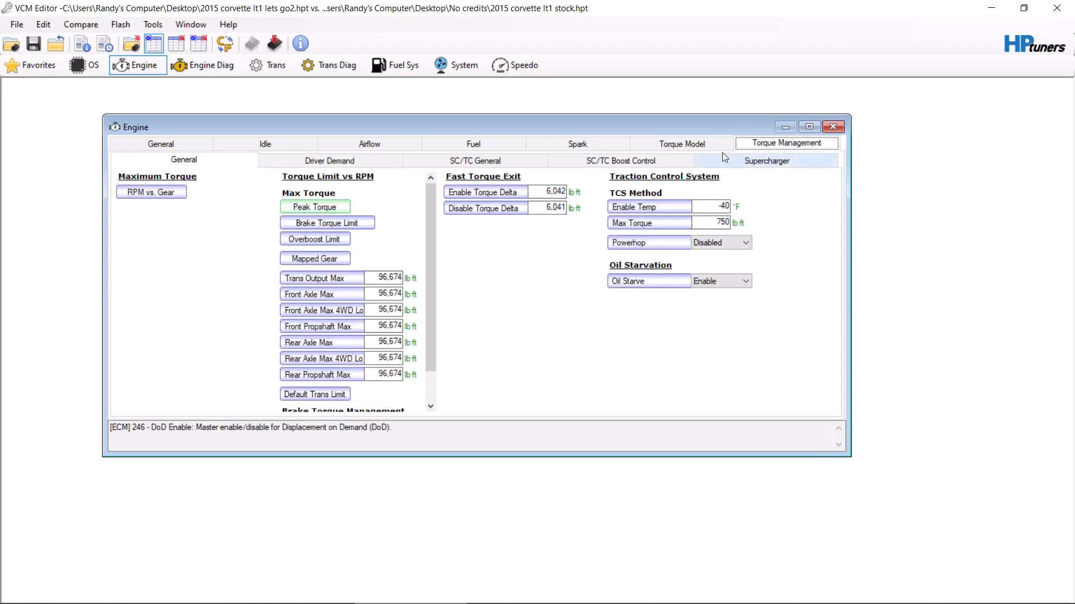
pyautogui.click(493, 145)
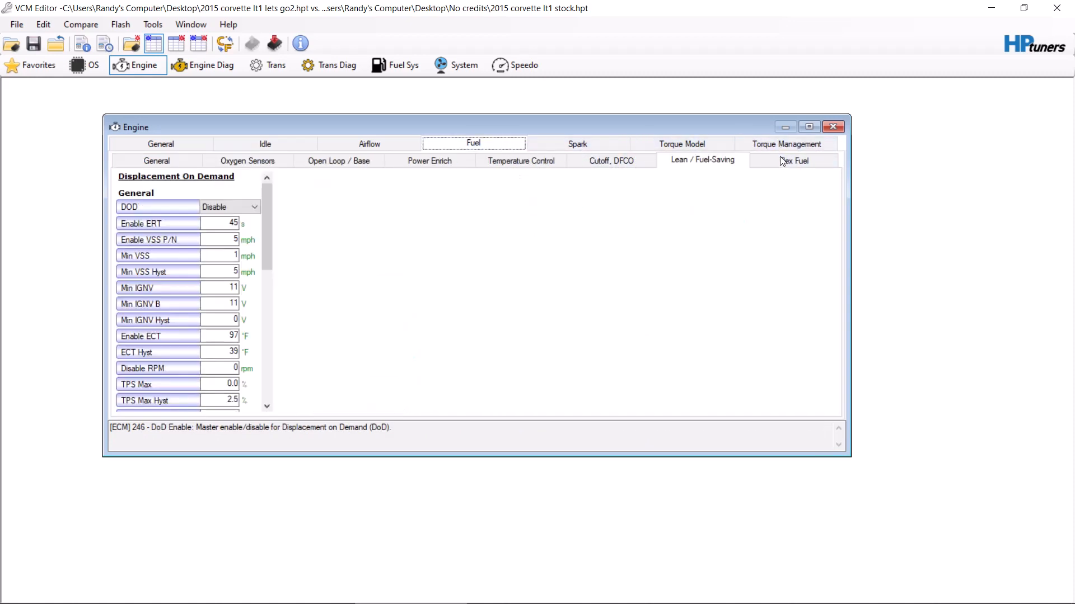
pyautogui.click(794, 160)
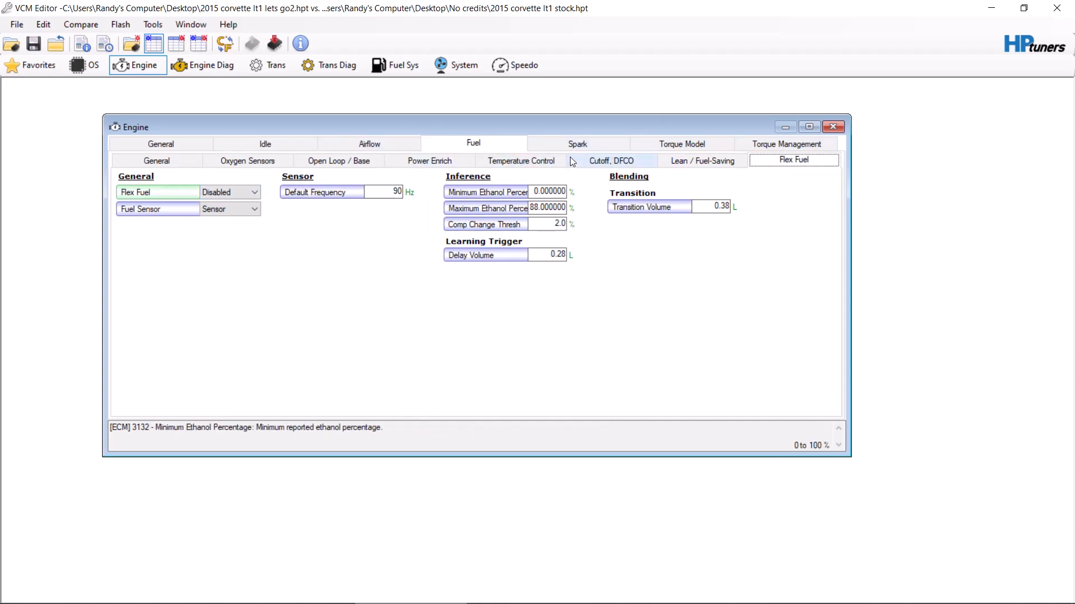
# Try a value of 18 in the base Minimum Final Spark table for 400–1,200 rpm and 0.04–0.28 g, undo it and close the table
pyautogui.click(585, 146)
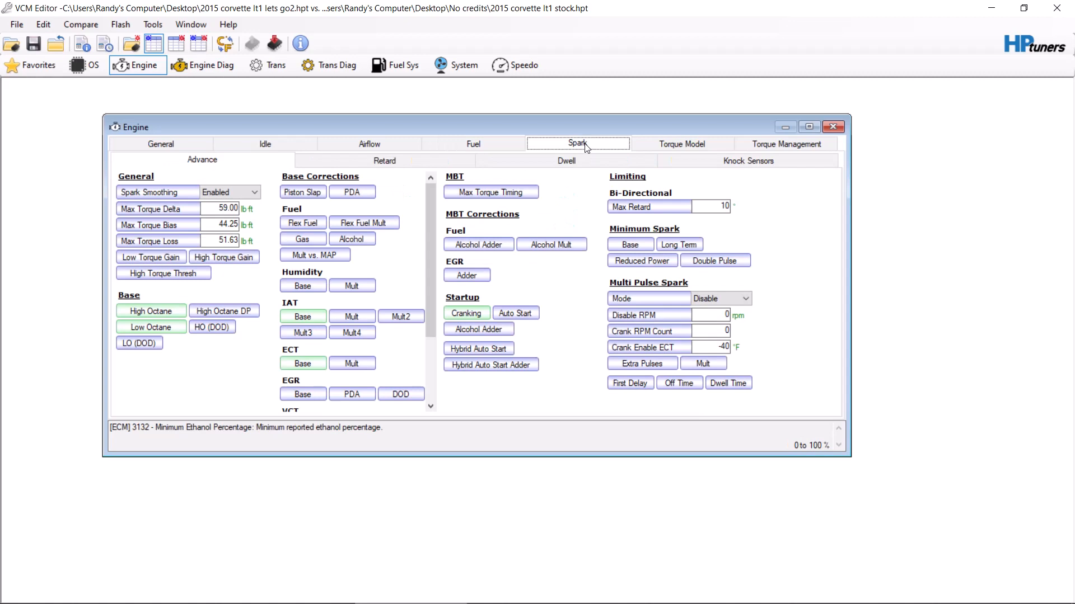
pyautogui.click(622, 245)
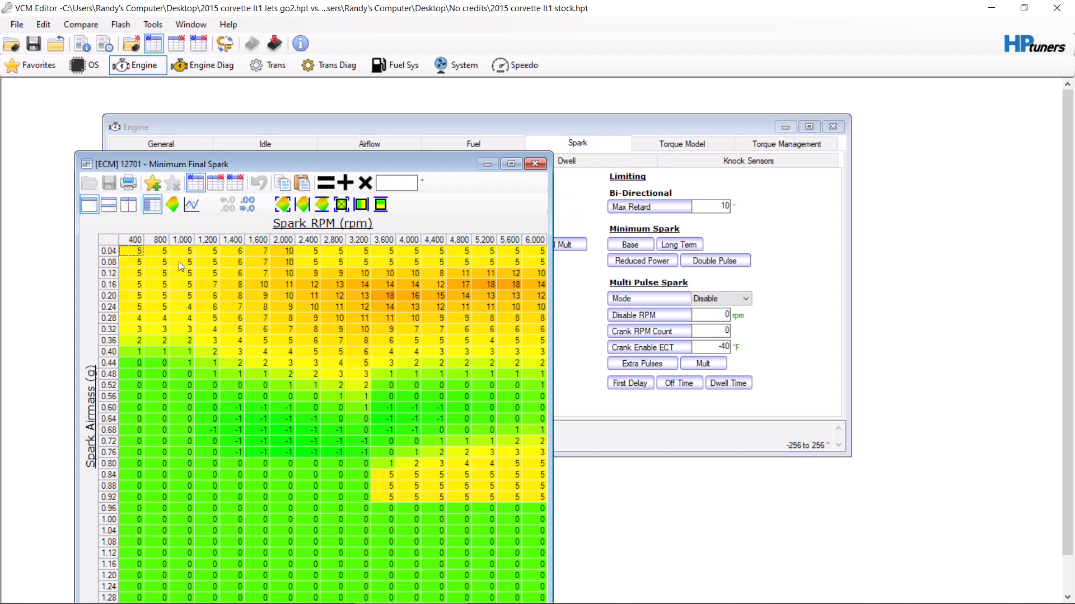
pyautogui.moveTo(137, 250); pyautogui.dragTo(210, 320)
pyautogui.click(398, 177)
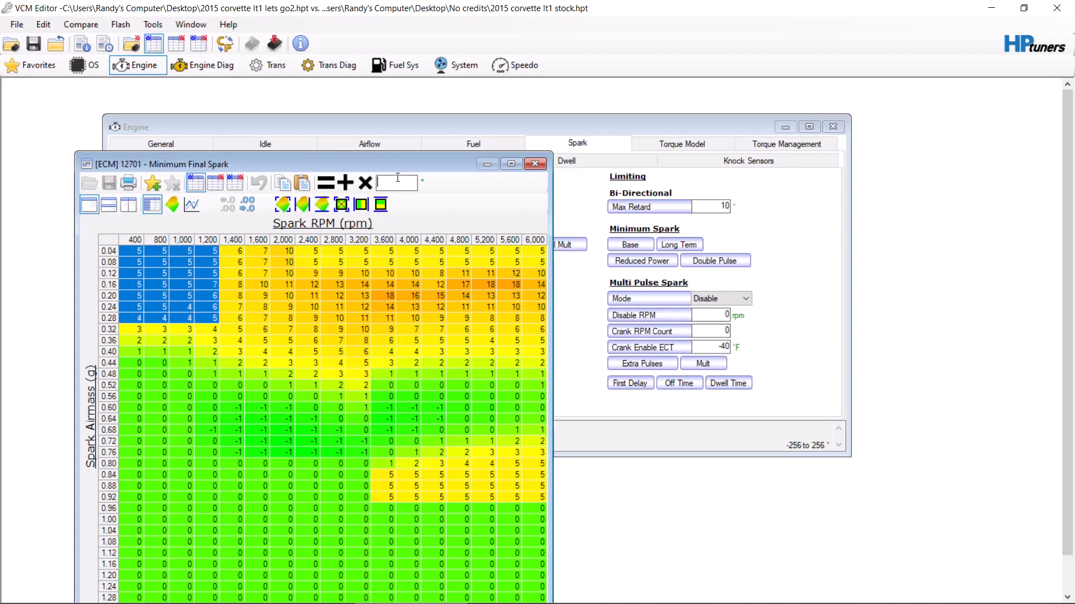
pyautogui.write('18')
pyautogui.click(326, 184)
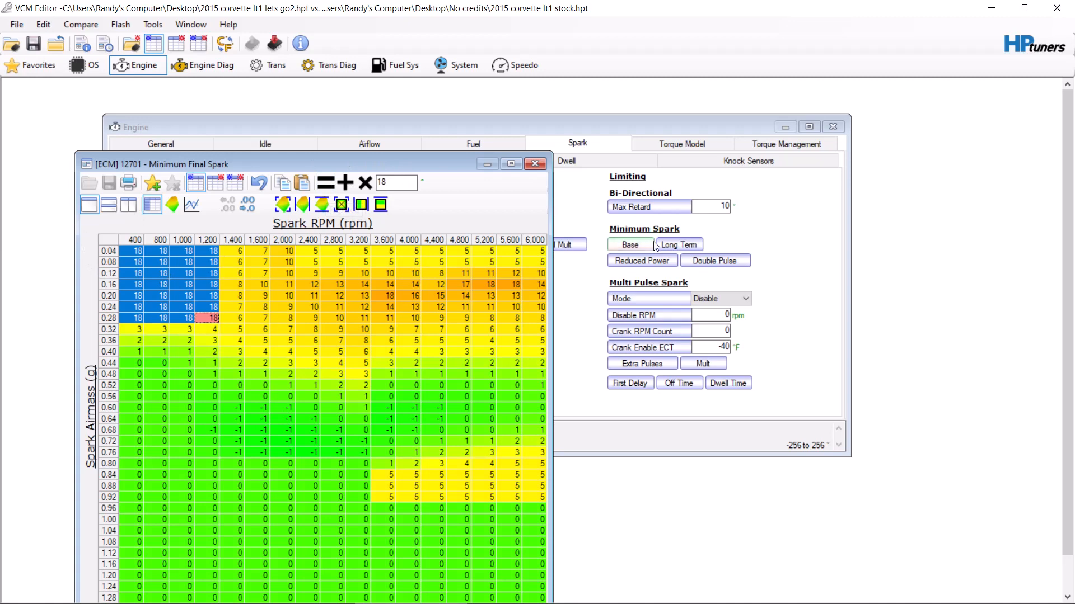
pyautogui.click(253, 185)
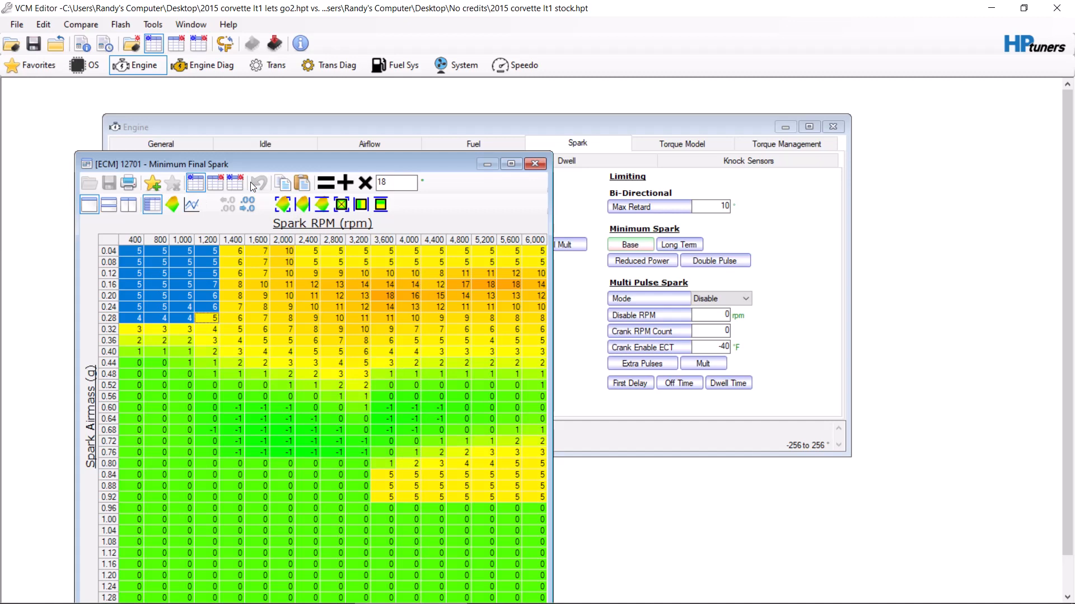
pyautogui.click(535, 163)
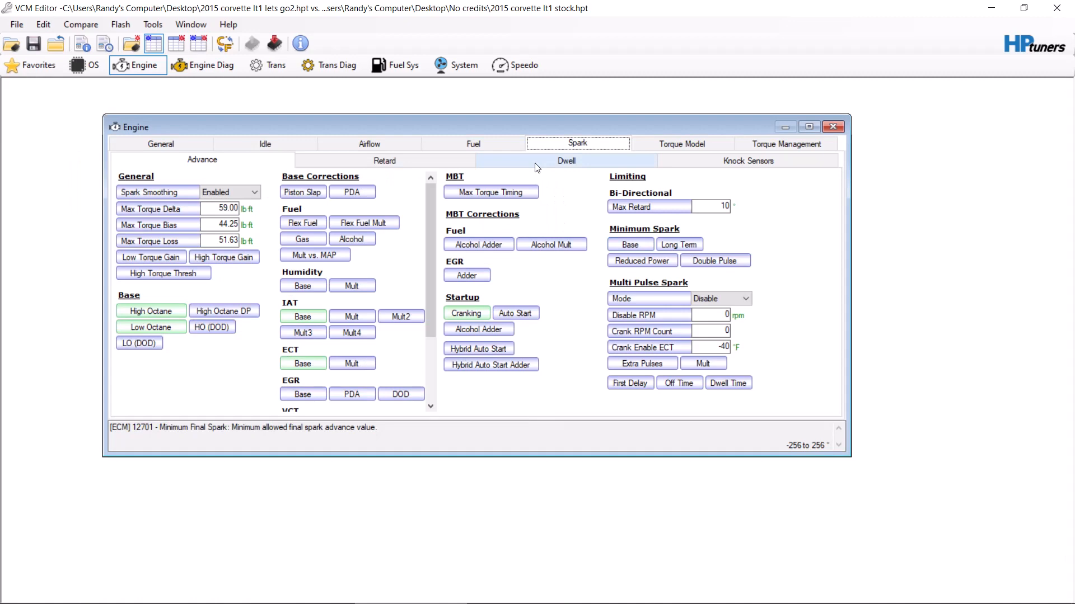
# Look through the torque management settings for General, Driver Demand, SC/TC General, SC/TC Boost Control and Supercharger
pyautogui.click(824, 143)
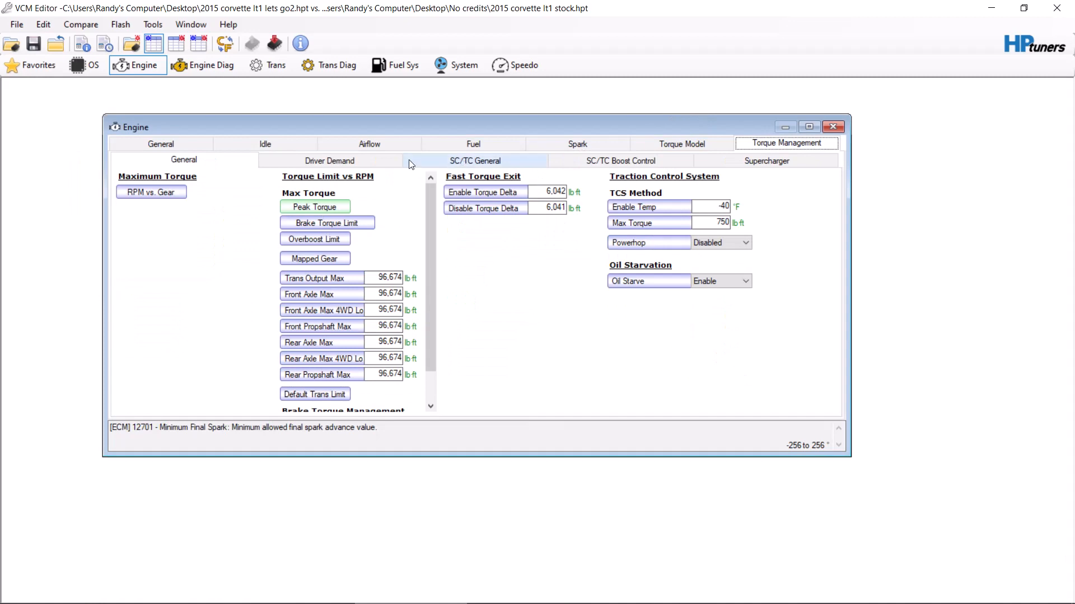
pyautogui.click(394, 161)
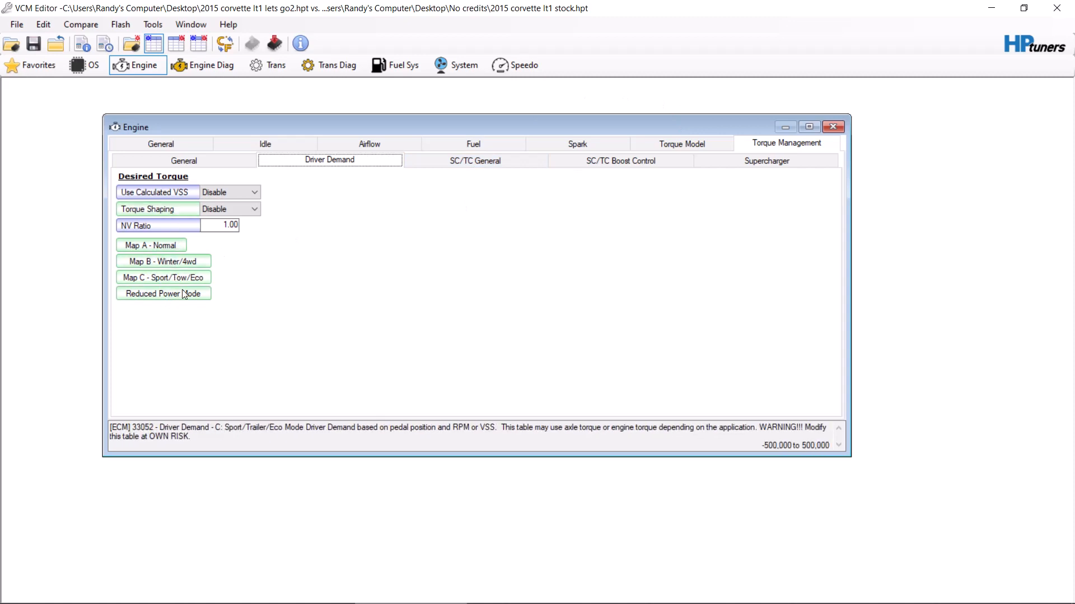
pyautogui.click(581, 168)
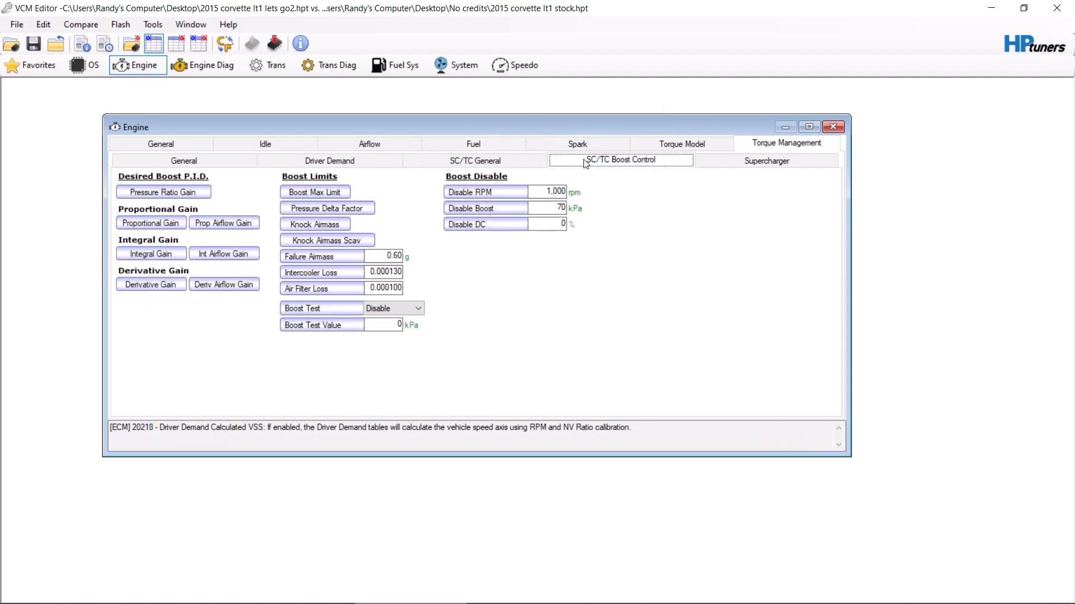
pyautogui.click(500, 161)
pyautogui.click(758, 161)
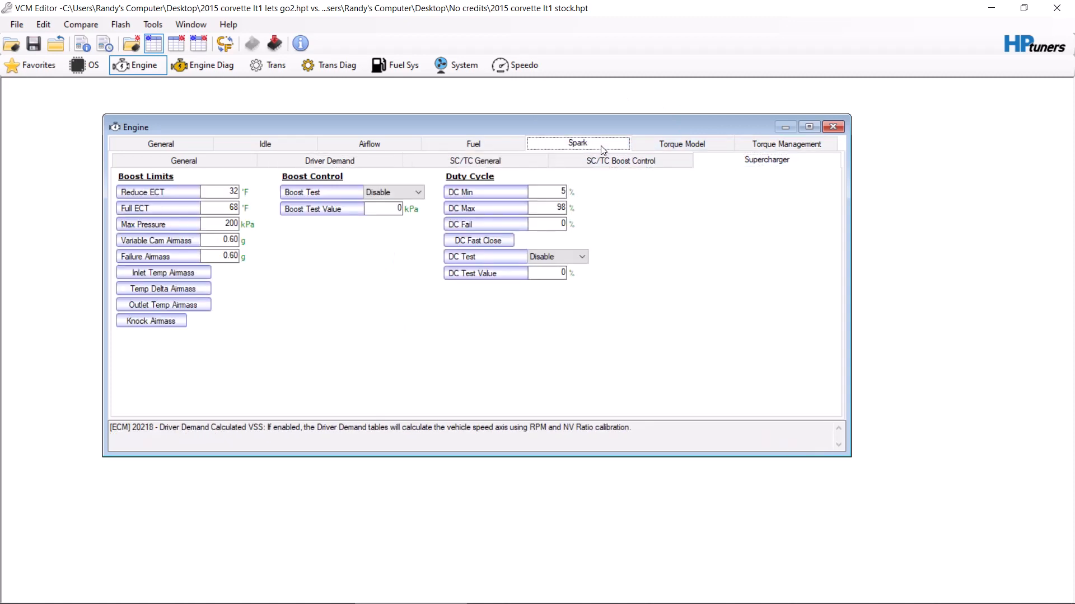
# Recheck the spark advance settings, and the Open Loop / Base, Oxygen Sensors and General fuel settings
pyautogui.click(593, 145)
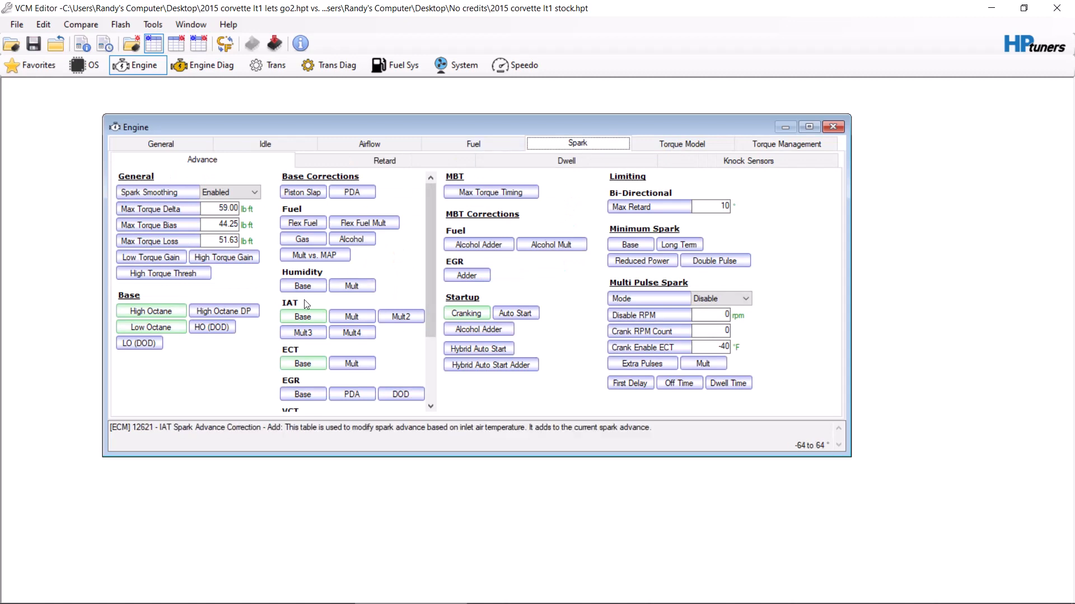
pyautogui.click(481, 143)
pyautogui.click(358, 163)
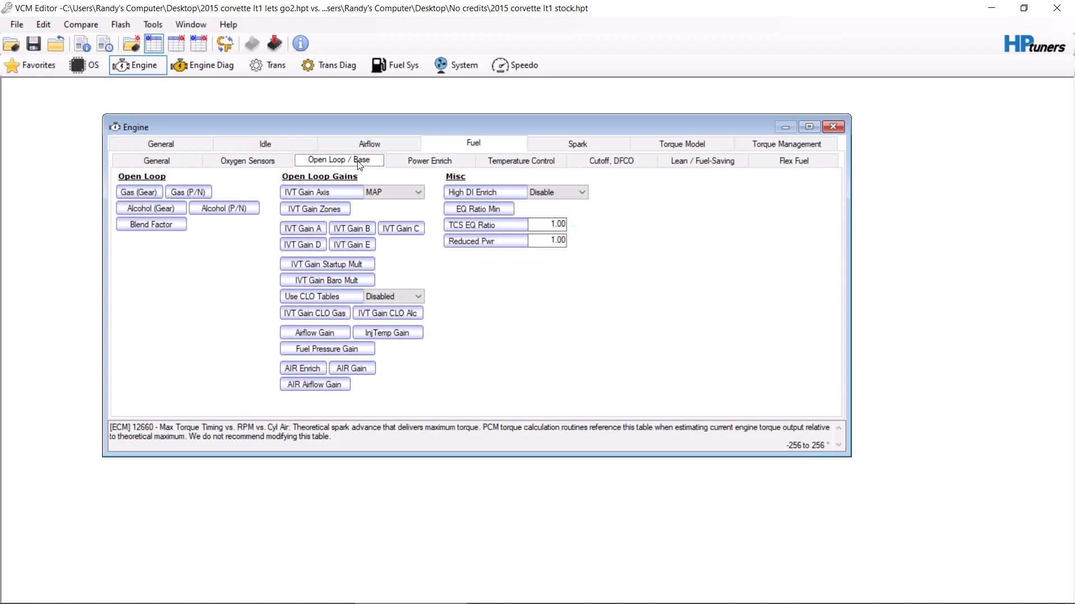
pyautogui.click(235, 166)
pyautogui.click(197, 165)
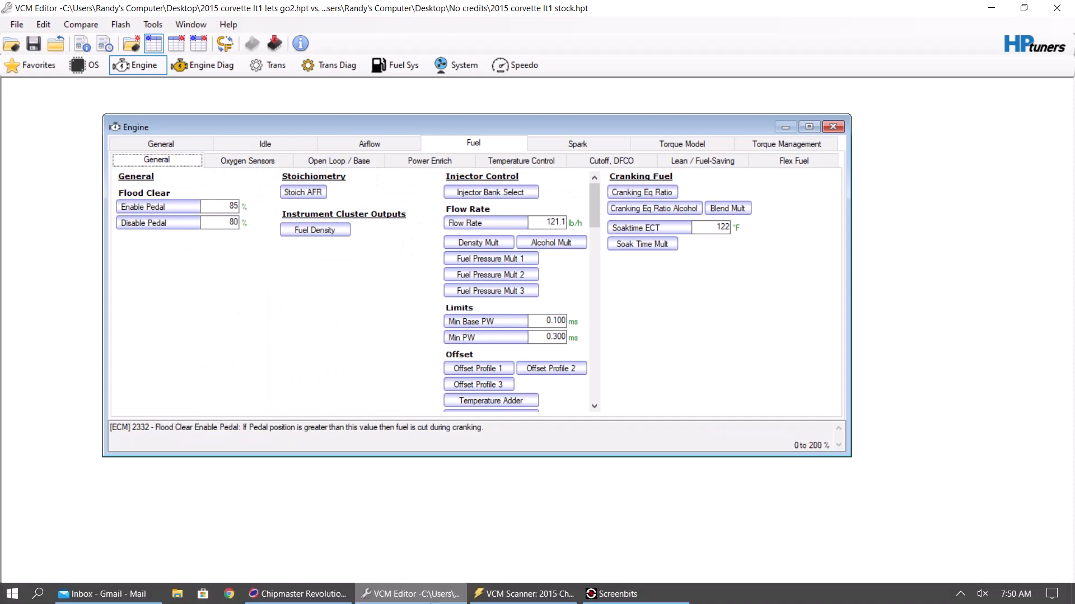
# Switch to VCM Scanner and display the Fuel Pressure (SAE) channel in pounds per square inch
pyautogui.click(523, 594)
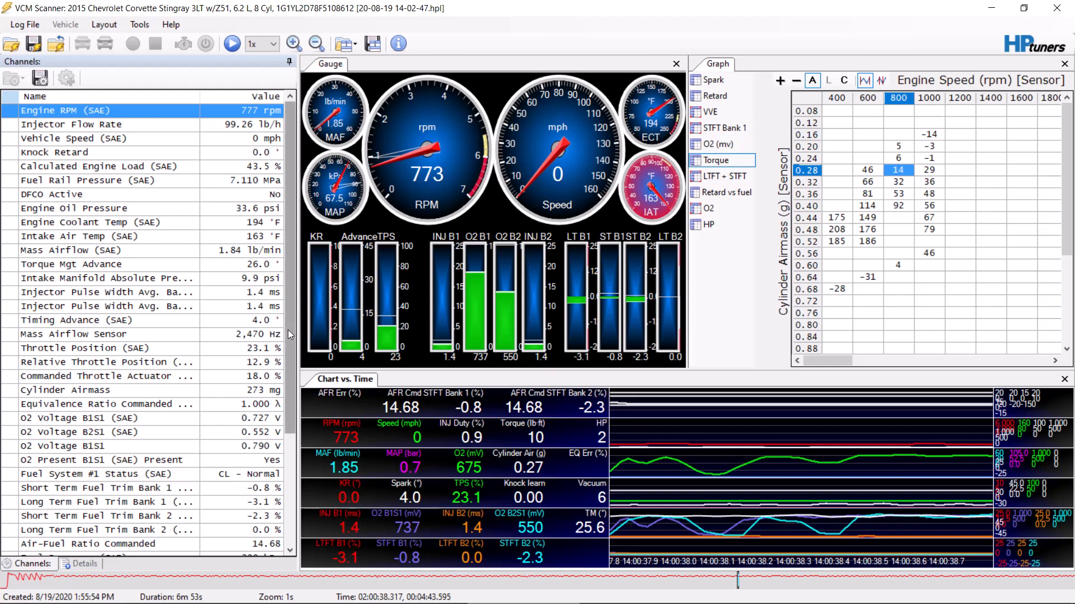
pyautogui.moveTo(287, 331); pyautogui.dragTo(285, 442)
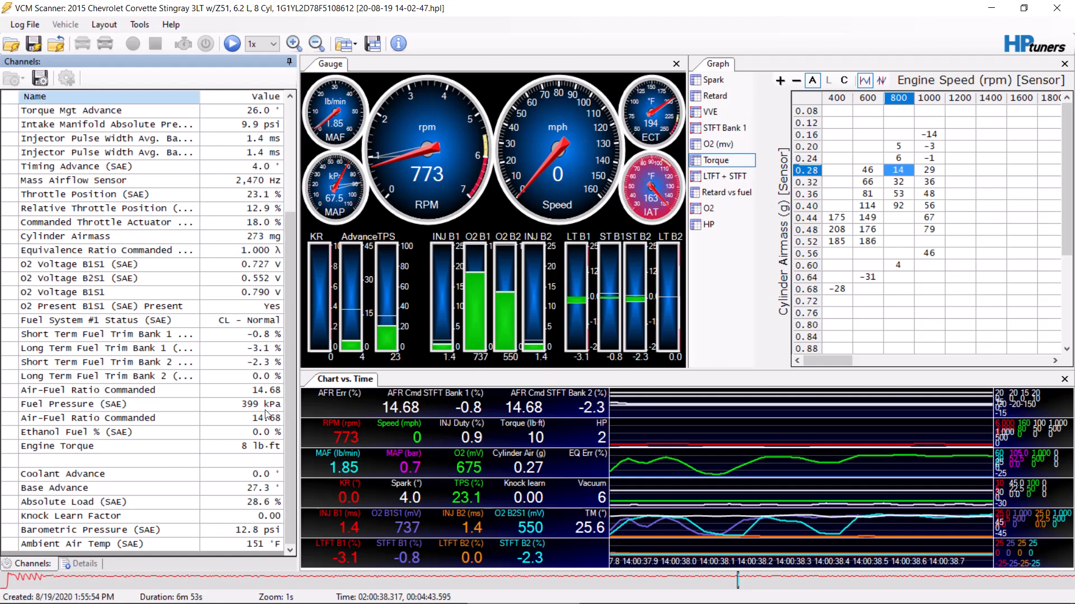
pyautogui.rightClick(266, 408)
pyautogui.moveTo(311, 441)
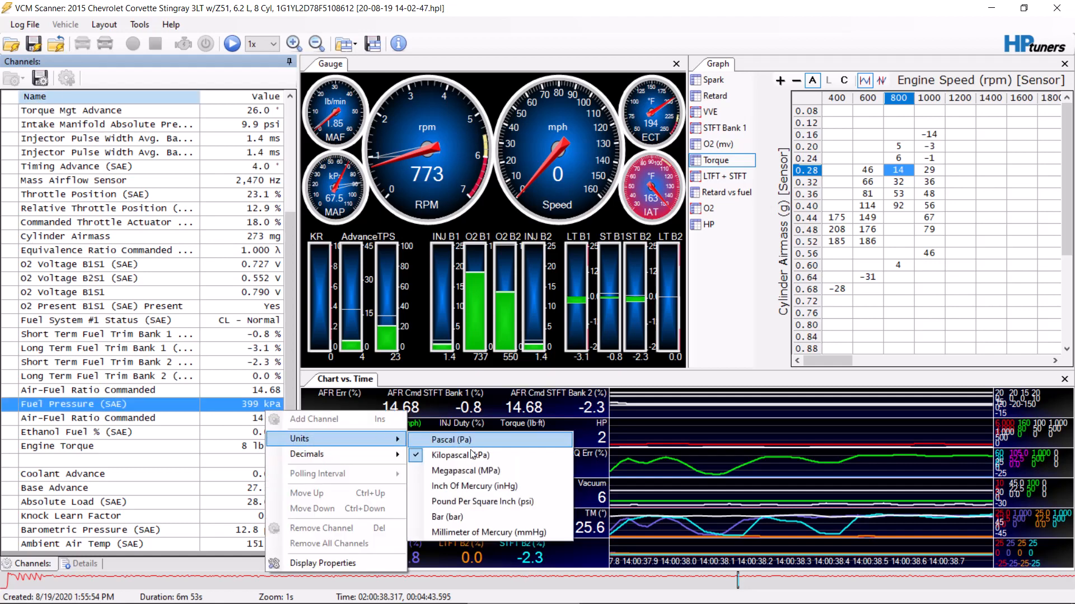
pyautogui.click(464, 507)
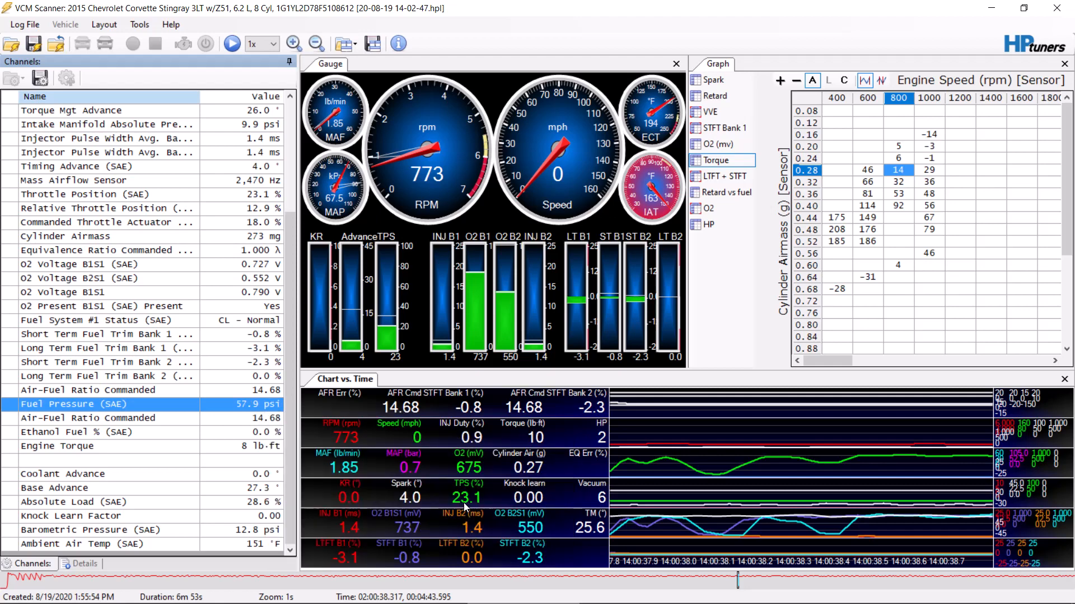
# Set the Fuel Pressure (SAE) channel's units back to kilopascals
pyautogui.rightClick(267, 408)
pyautogui.moveTo(328, 439)
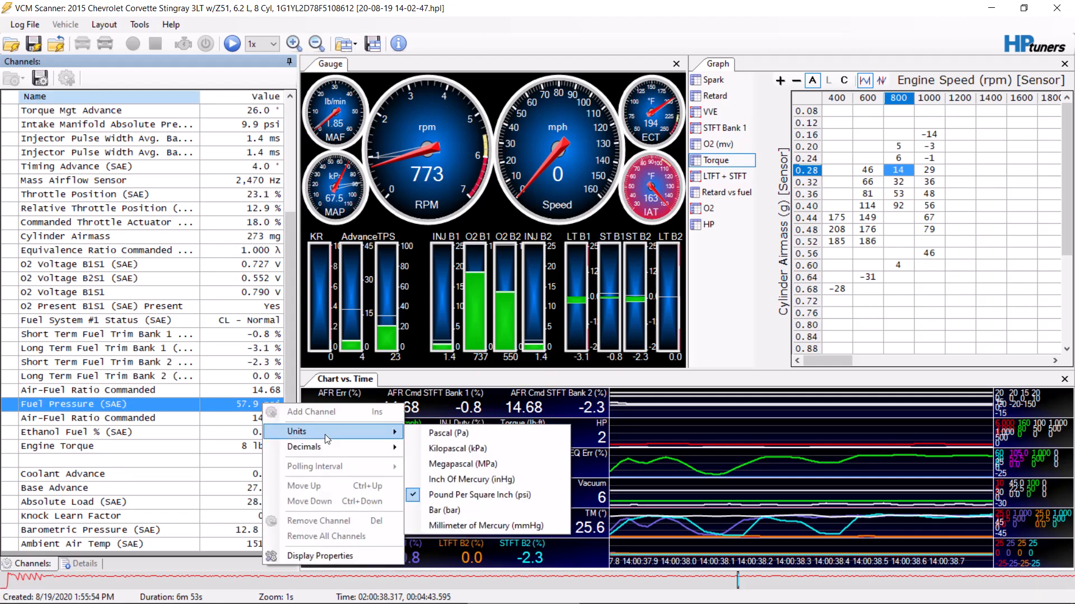
pyautogui.click(454, 459)
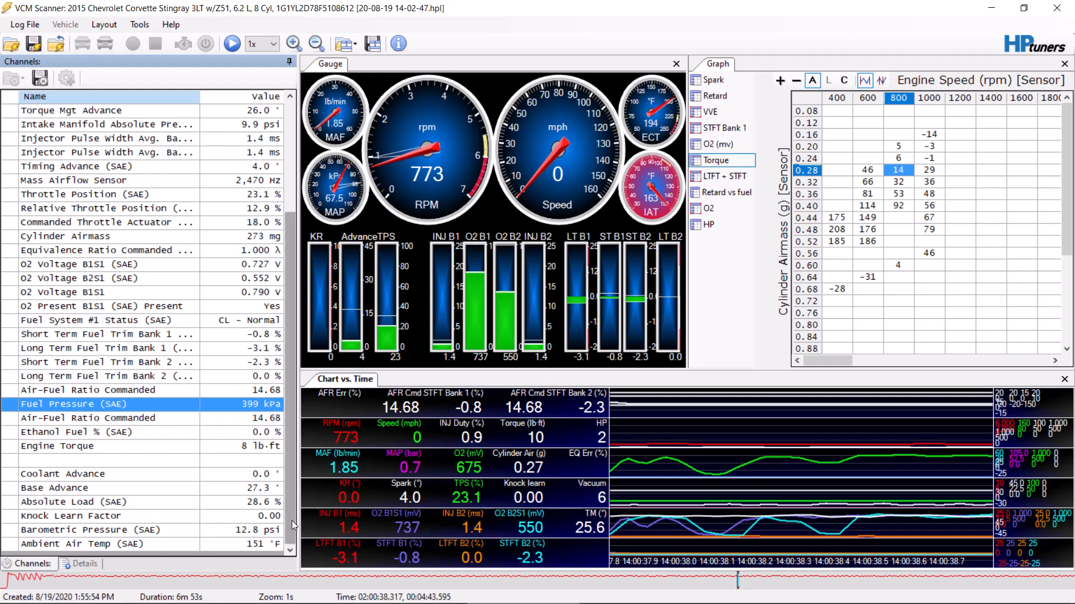
# Look through the logged idle values in the channel list, including timing advance, throttle position and cylinder airmass
pyautogui.moveTo(293, 522); pyautogui.dragTo(291, 534)
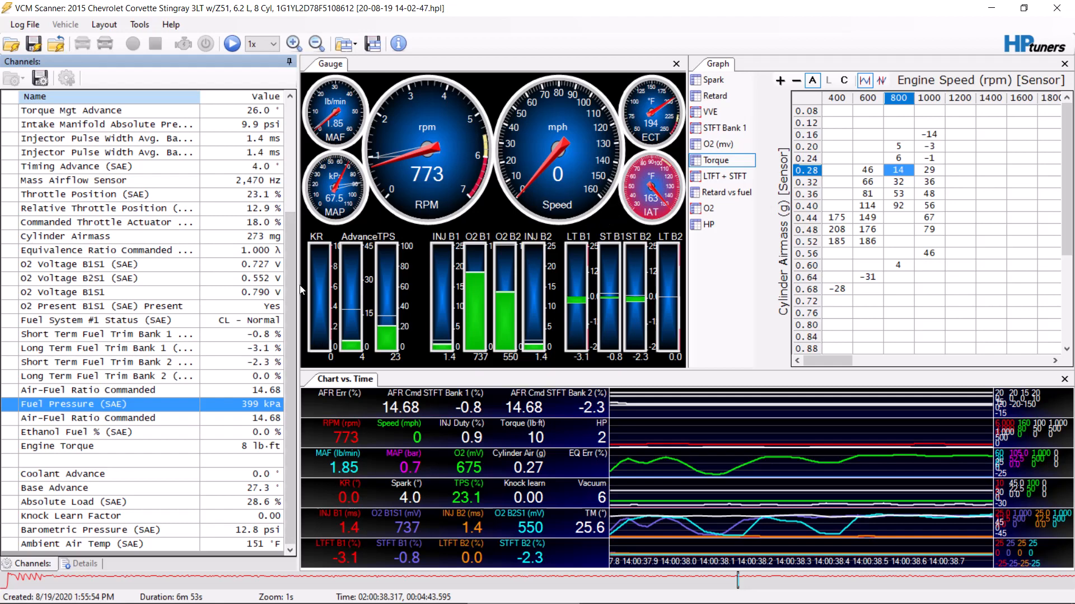
pyautogui.moveTo(293, 291); pyautogui.dragTo(287, 166)
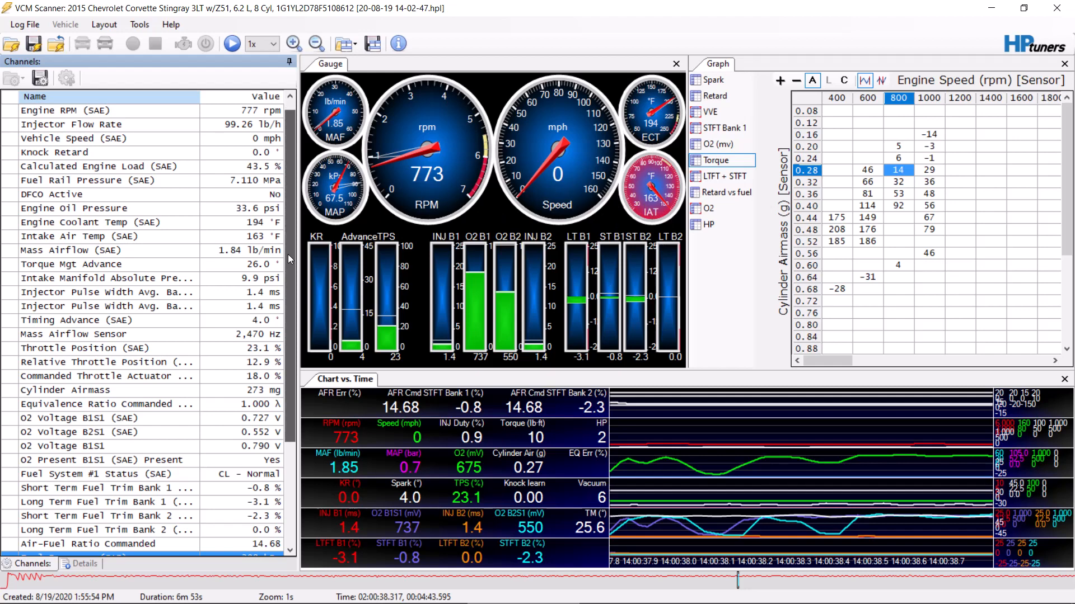
pyautogui.scroll(-1, 287, 254)
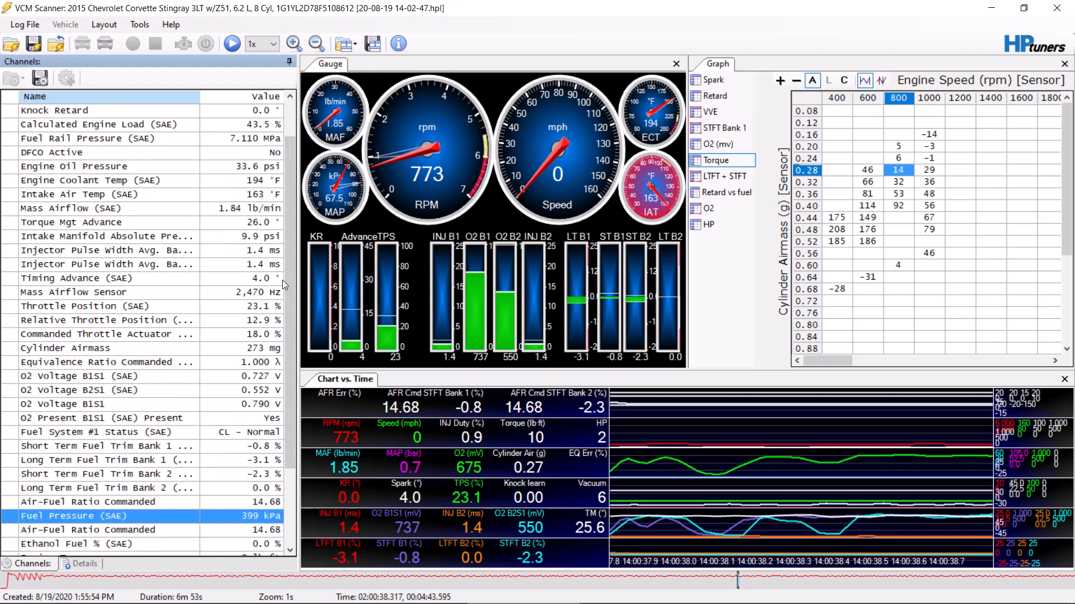
# Switch to VCM Editor, open the Virtual Torque tables for the Airmass group and examine the low-spark tables
pyautogui.moveTo(351, 602)
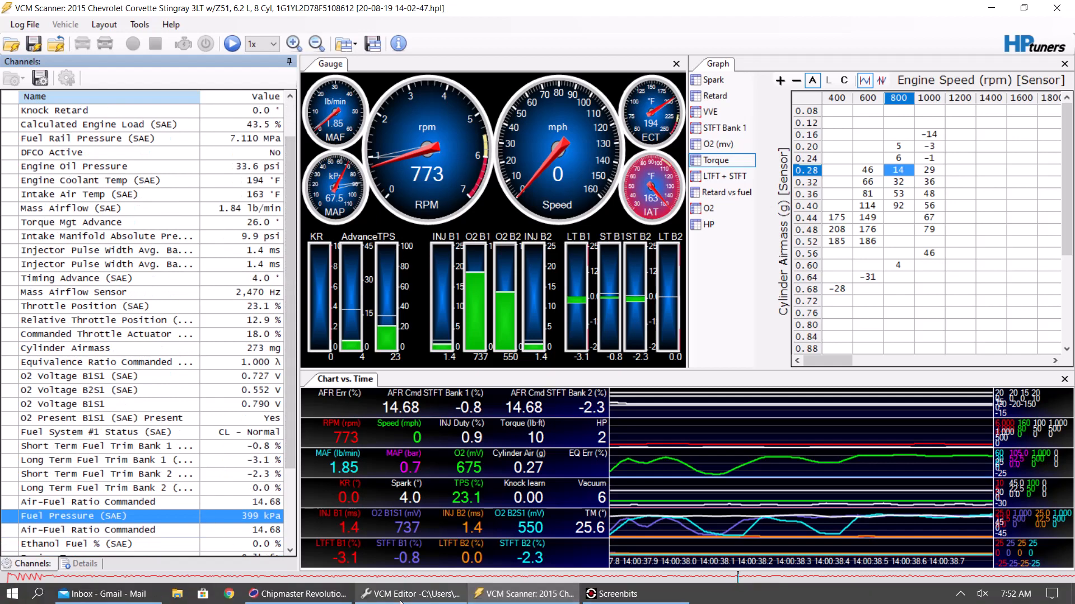
pyautogui.click(400, 598)
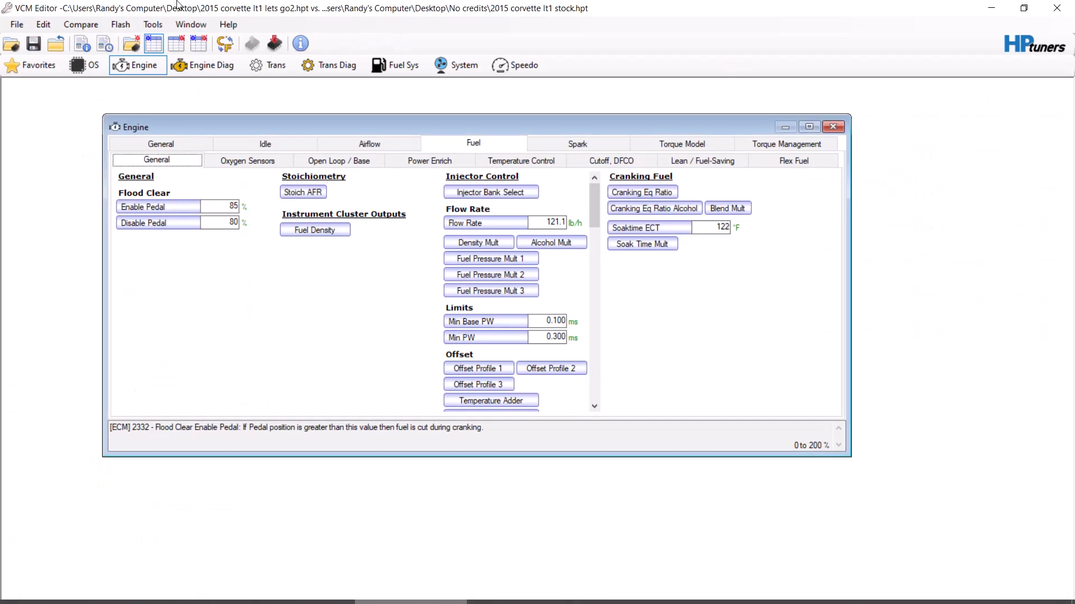
pyautogui.click(44, 25)
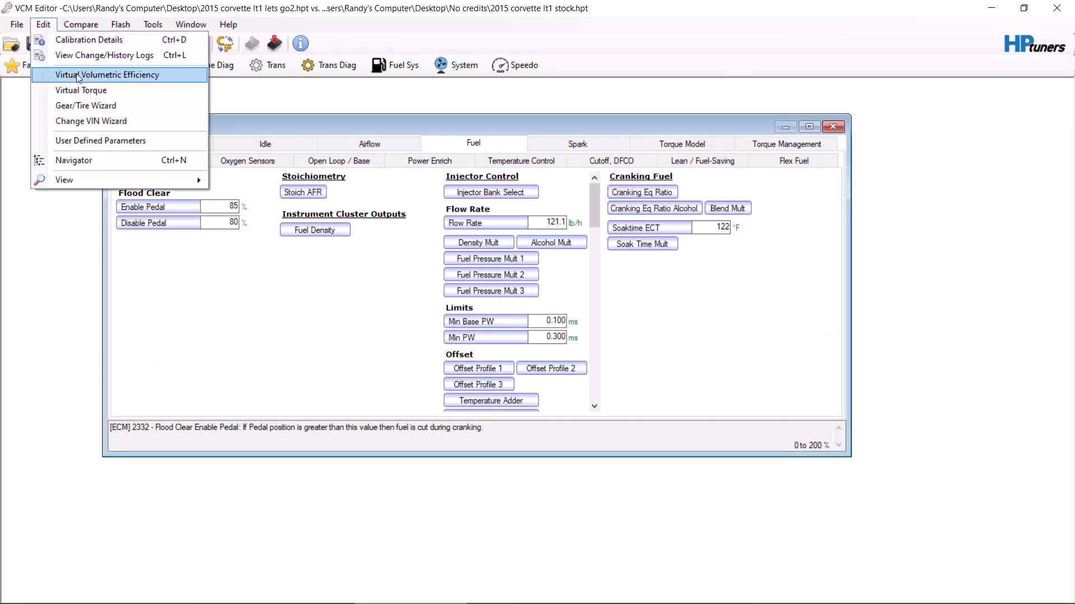
pyautogui.click(79, 90)
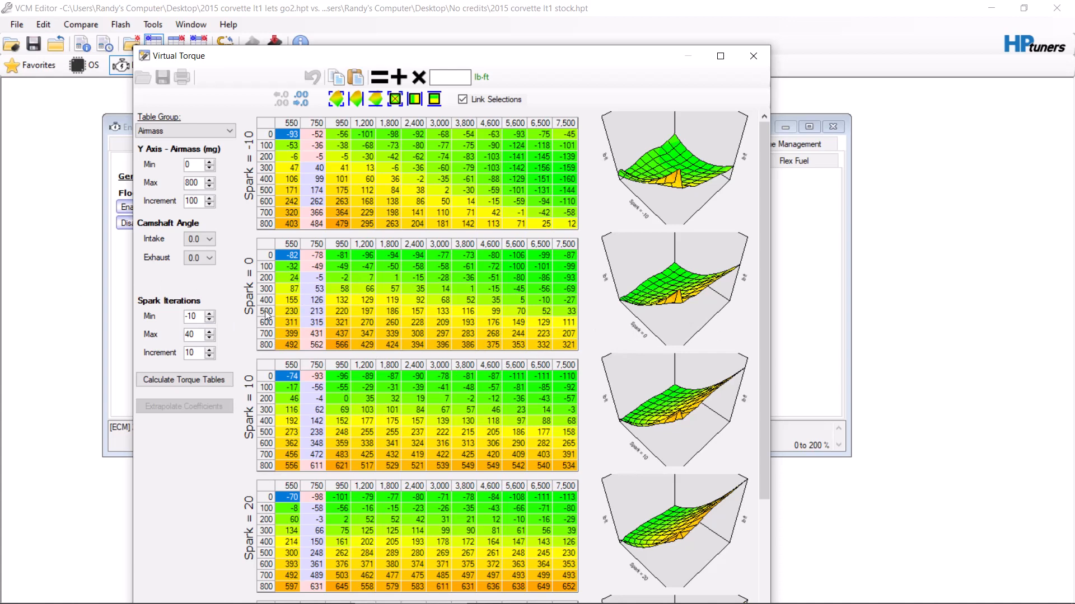
pyautogui.click(394, 267)
pyautogui.click(464, 135)
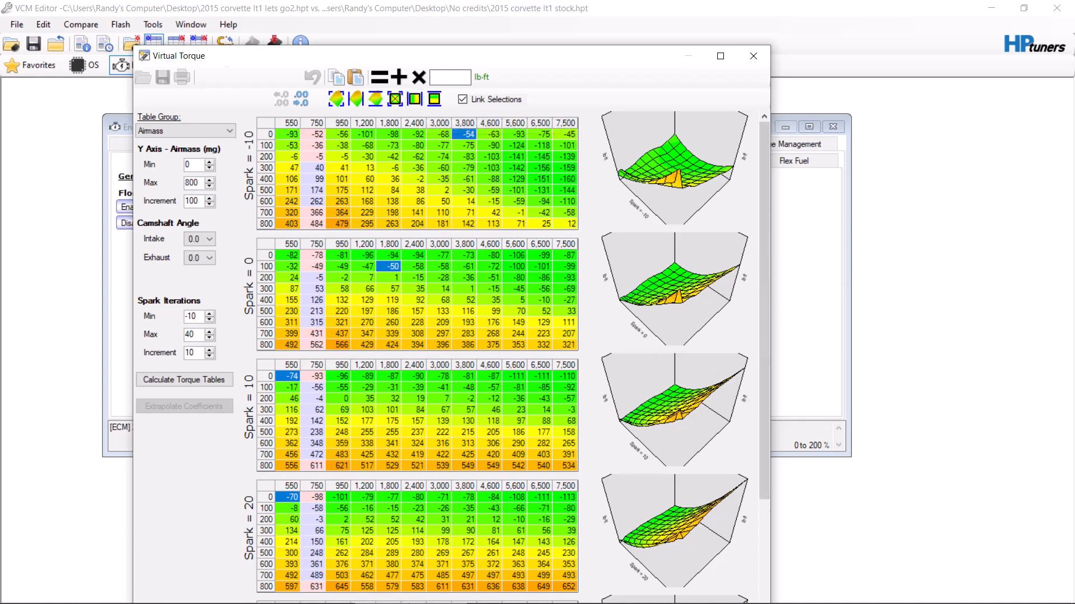
pyautogui.click(604, 602)
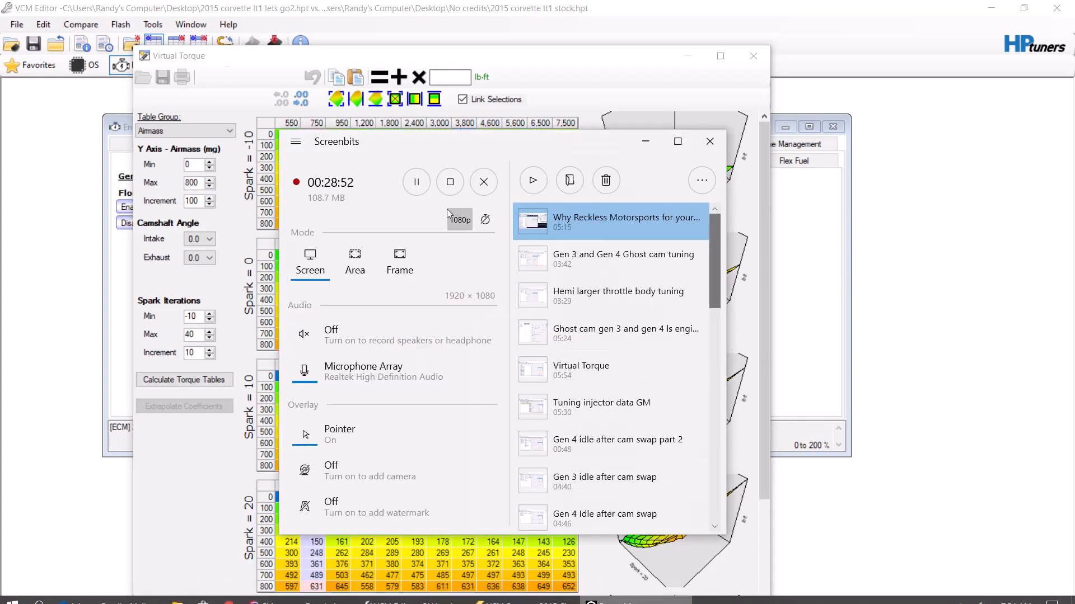